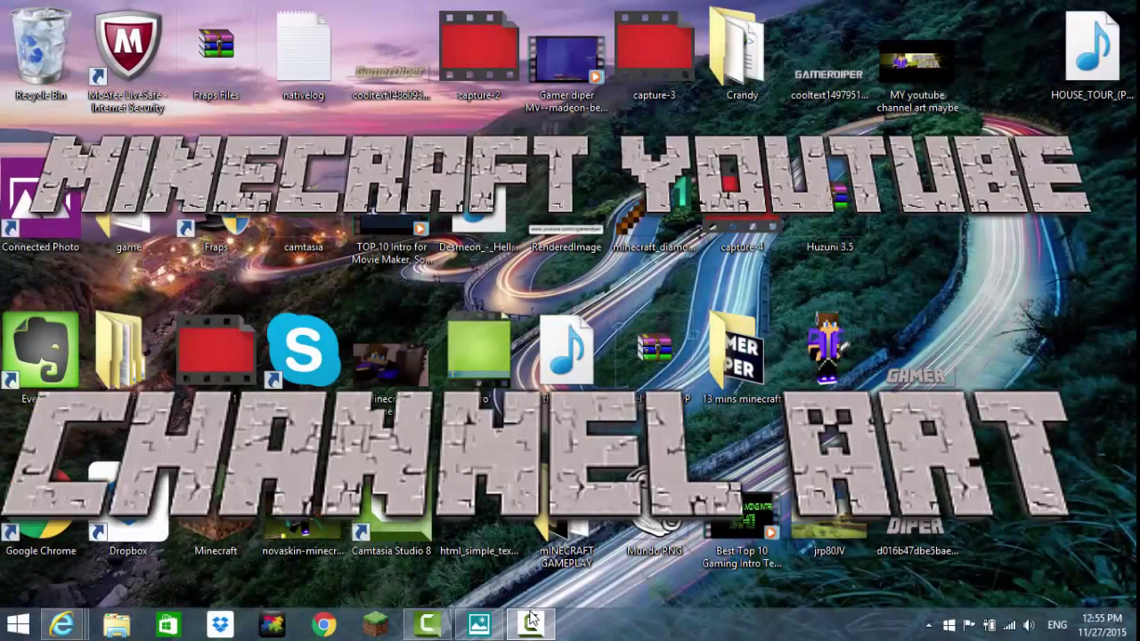
Step: View the finished GAMER DIPER banner image, then close the photo viewer
{"action": "left_click", "coordinate": [487, 629]}
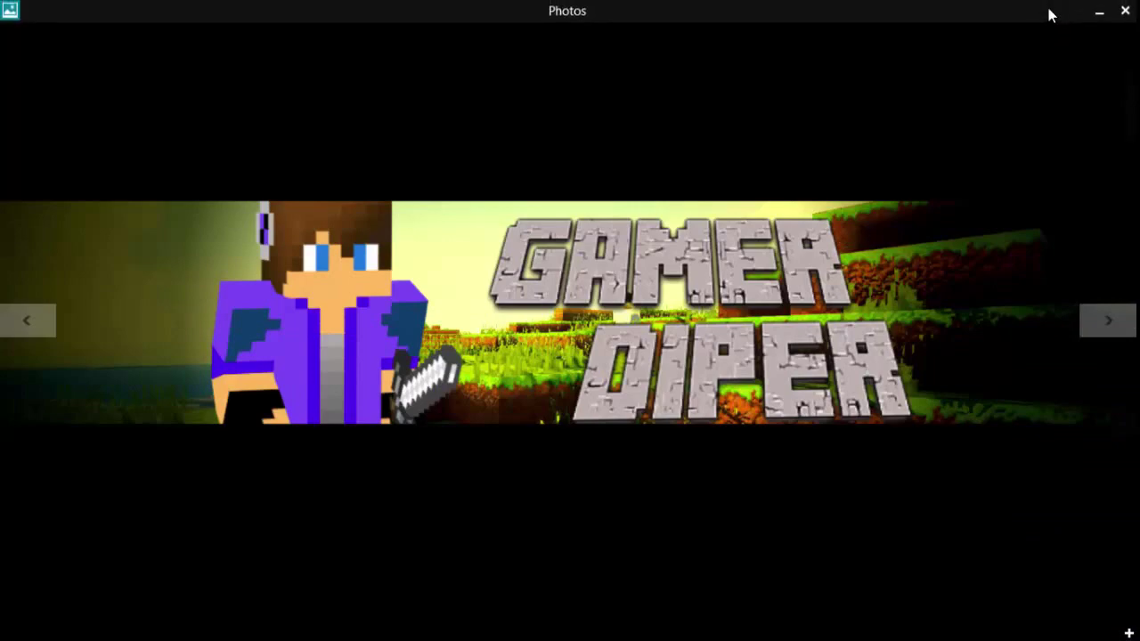
{"action": "left_click", "coordinate": [1098, 13]}
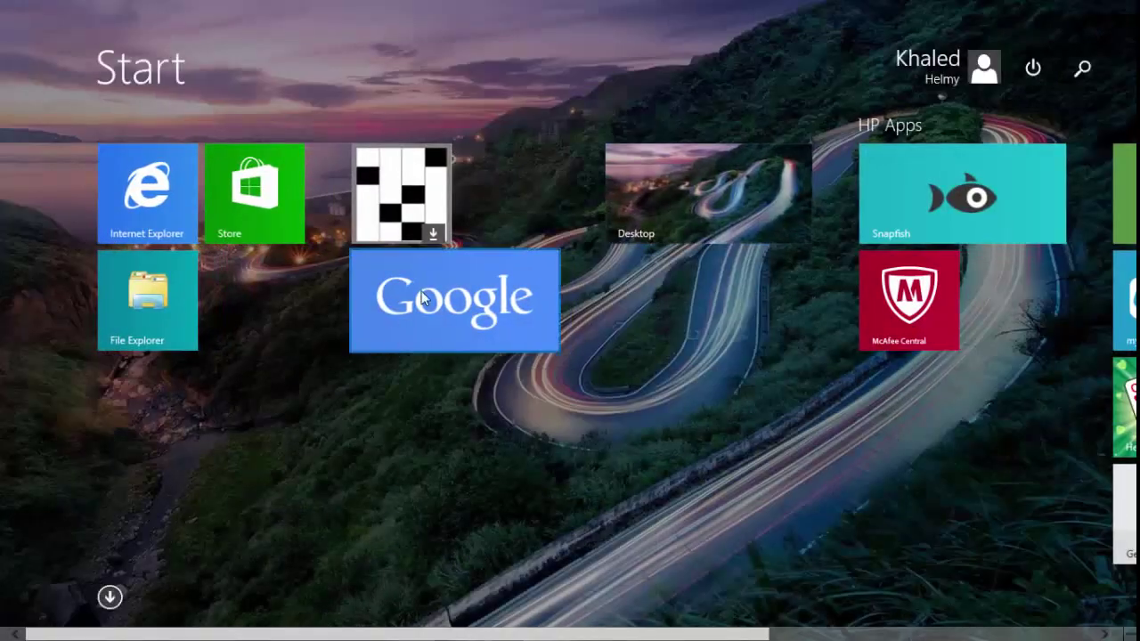
{"action": "left_click", "coordinate": [685, 200]}
Step: Close the YouTube tutorial and old Nova Skin tabs in Internet Explorer
{"action": "left_click", "coordinate": [74, 629]}
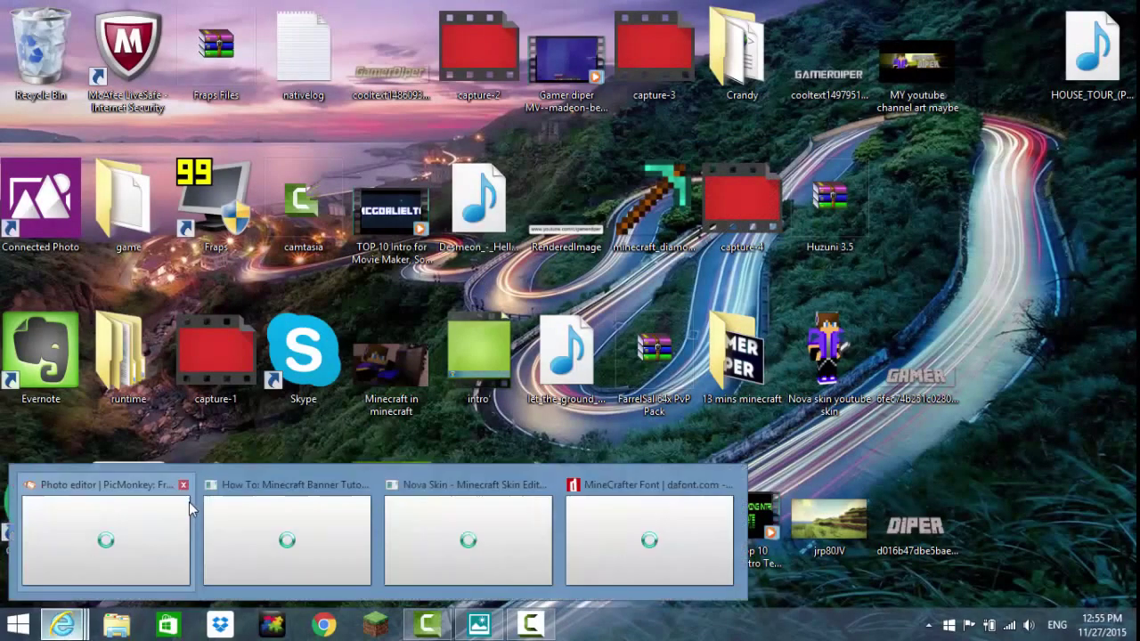
{"action": "left_click", "coordinate": [107, 530]}
{"action": "left_click", "coordinate": [681, 35]}
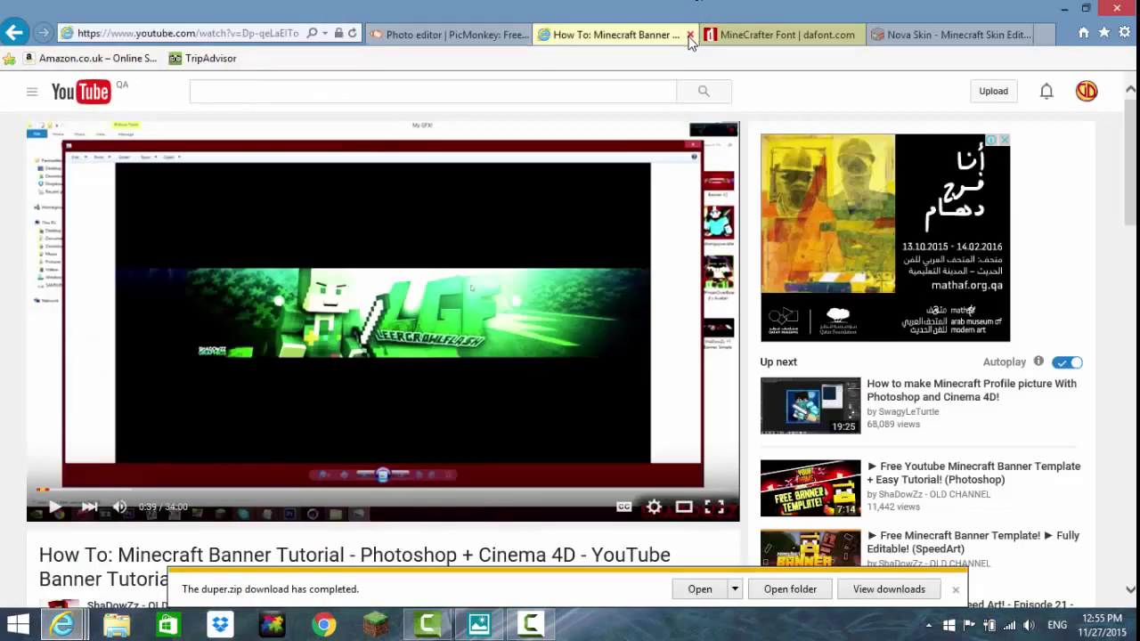
{"action": "left_click", "coordinate": [691, 36]}
{"action": "left_click", "coordinate": [858, 36]}
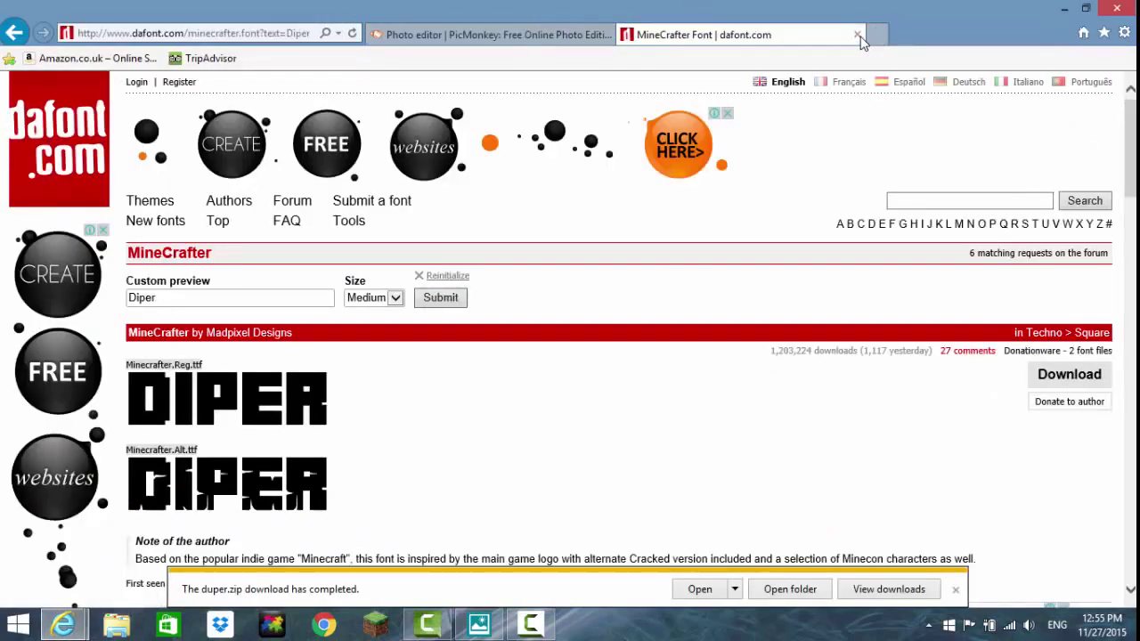
Step: Search 'nova skin' in a new tab and open the Nova Skin editor result
{"action": "left_click", "coordinate": [877, 35]}
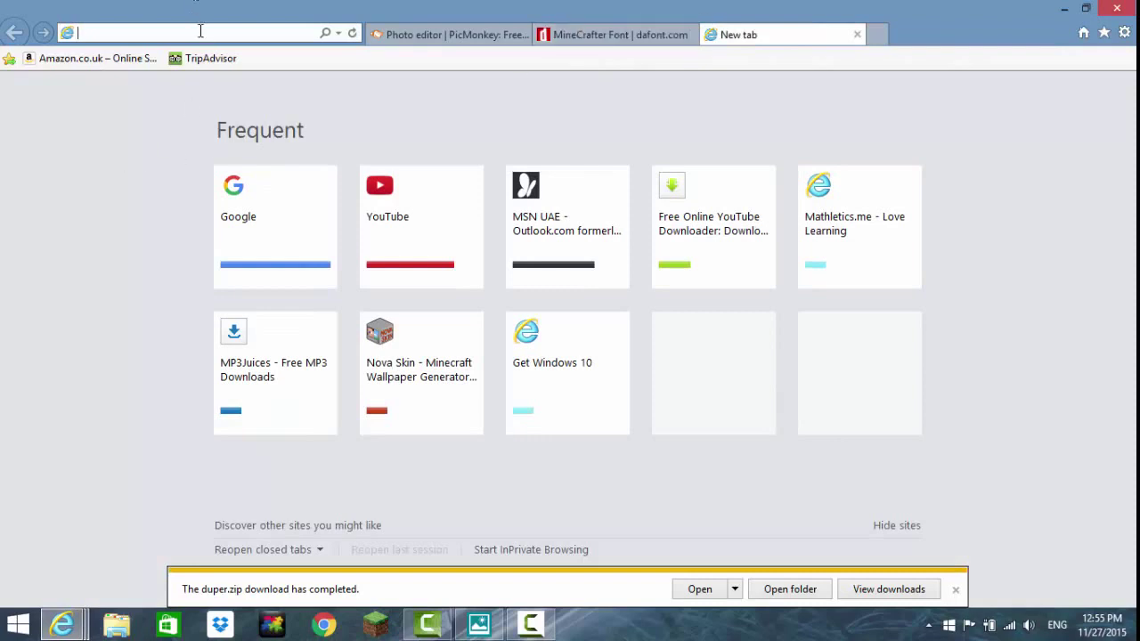
{"action": "type", "text": "nova "}
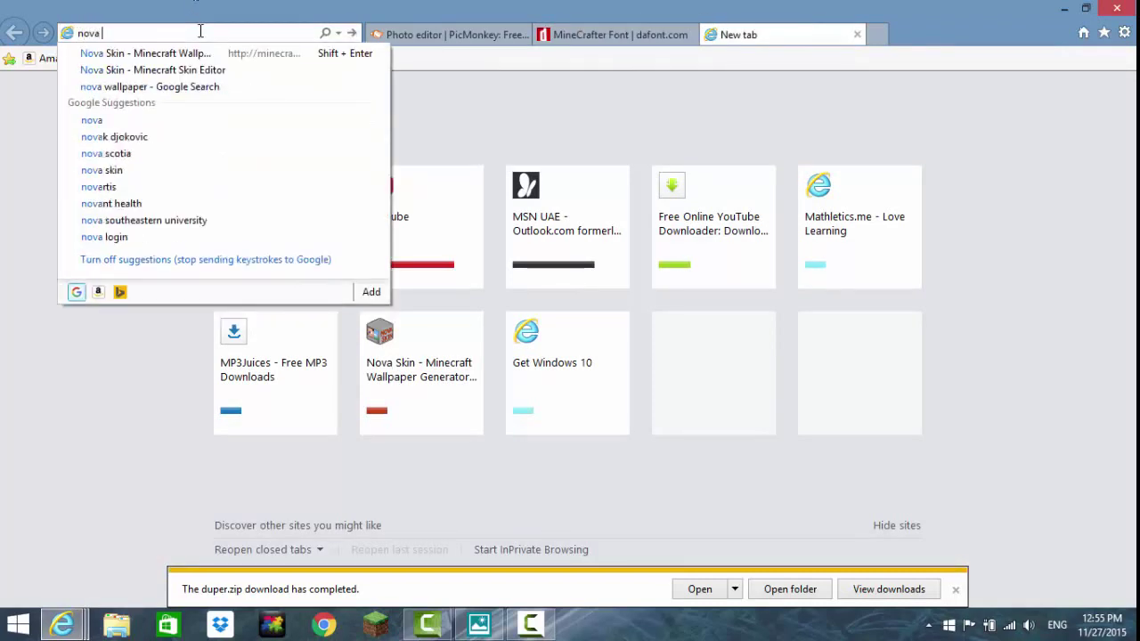
{"action": "type", "text": "skin"}
{"action": "key", "text": "Return"}
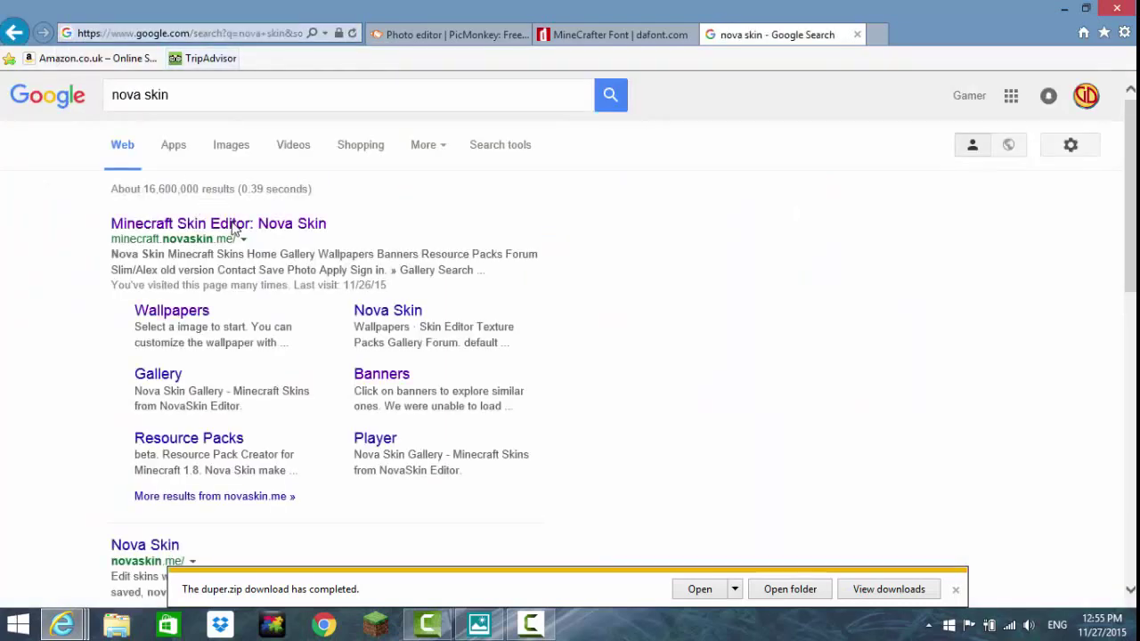
{"action": "left_click", "coordinate": [235, 228]}
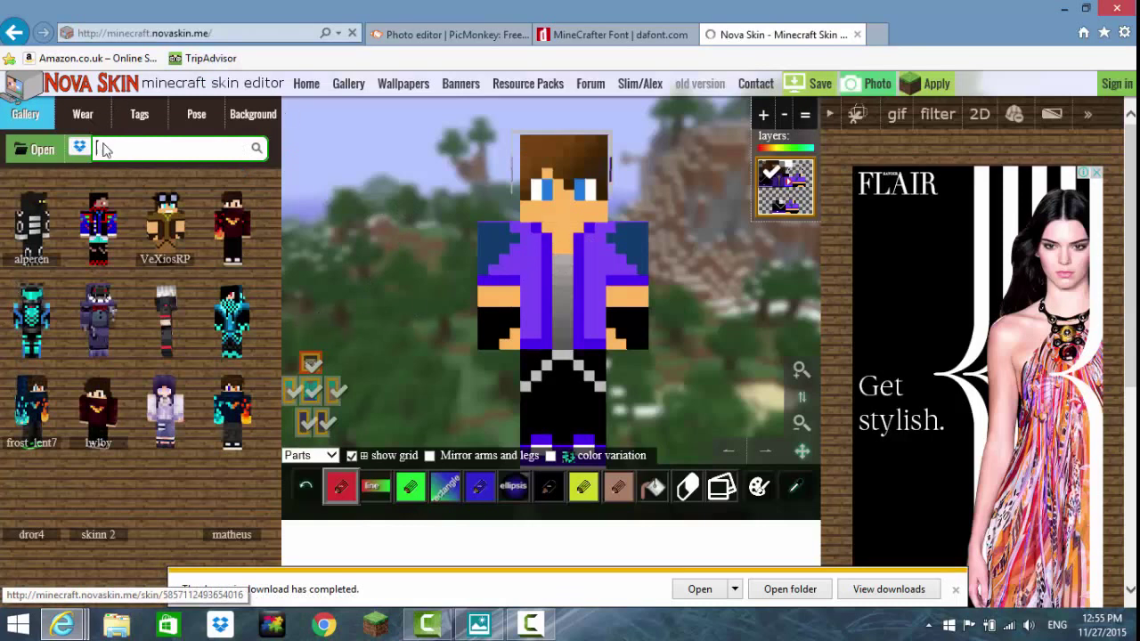
Step: Search the skin gallery for 'Gamerdiper', then shorten the query to 'G' to list matching skins
{"action": "left_click", "coordinate": [208, 157]}
{"action": "type", "text": "Gamerdipe"}
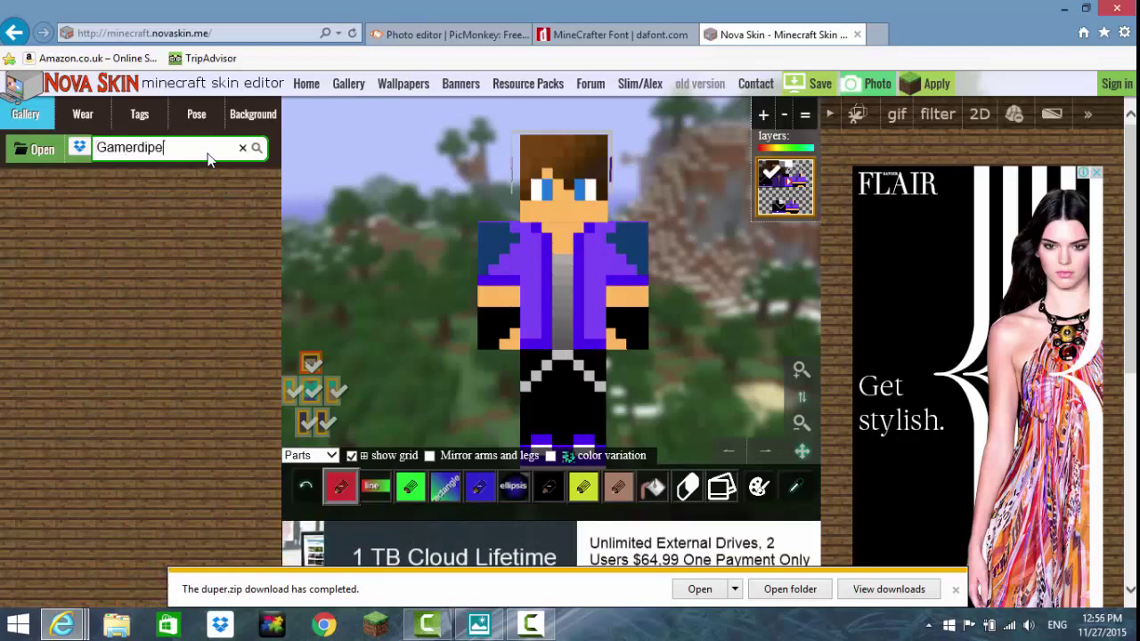
{"action": "type", "text": "r"}
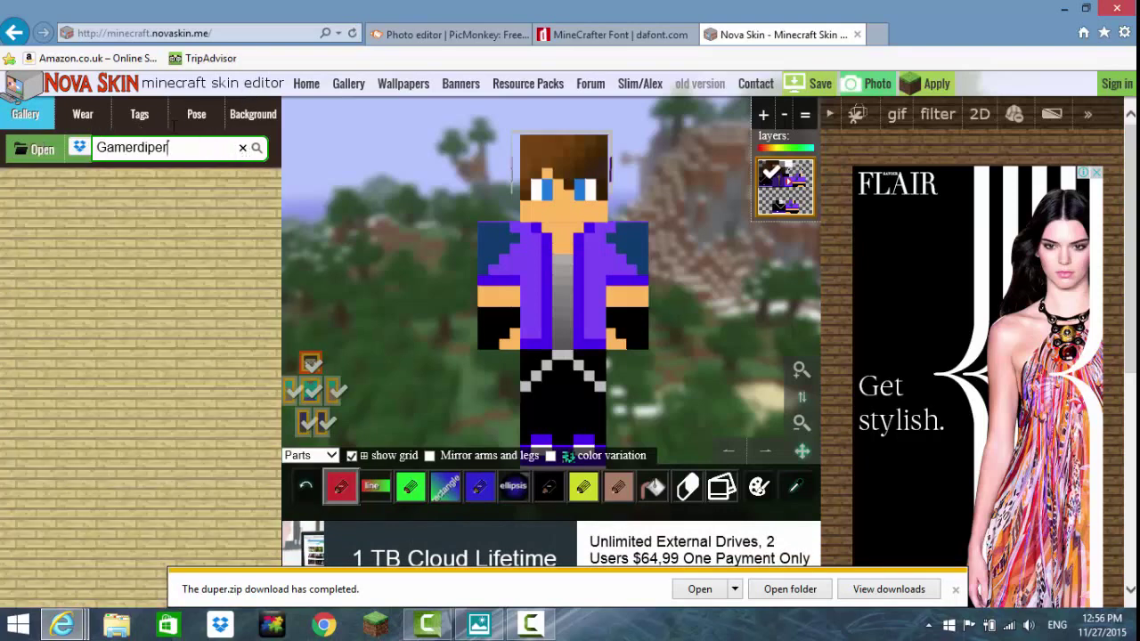
{"action": "key", "text": "BackSpace"}
{"action": "key", "text": "BackSpace"}
{"action": "key", "text": "BackSpace"}
{"action": "key", "text": "BackSpace"}
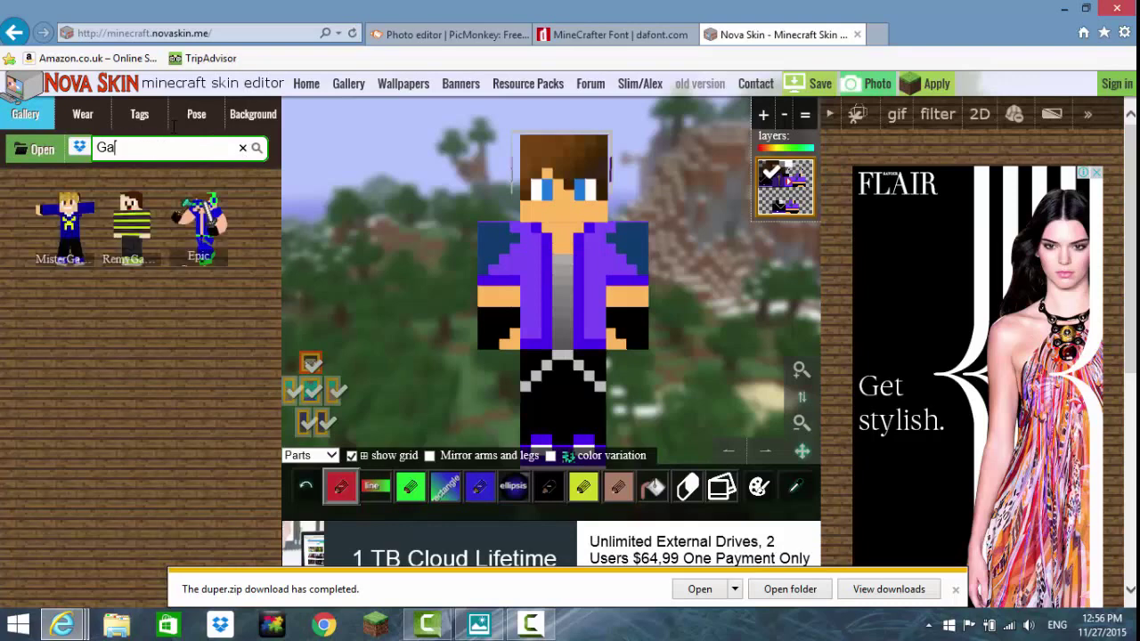
{"action": "key", "text": "BackSpace"}
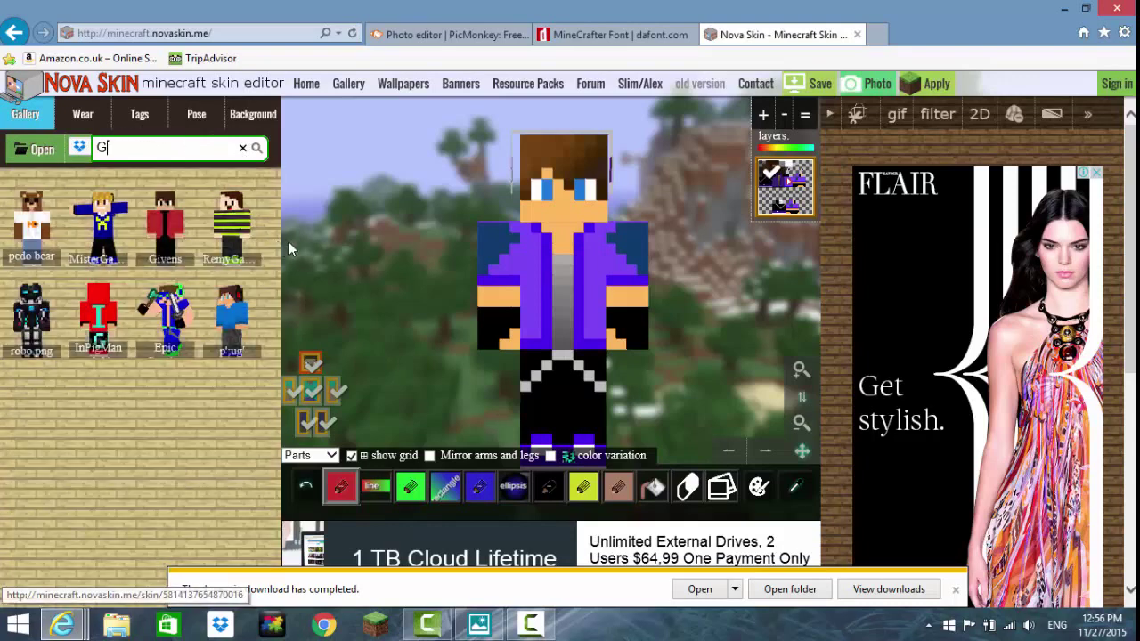
Step: In the Pose controls, make the purple-jacketed character hold a sword
{"action": "left_click", "coordinate": [198, 123]}
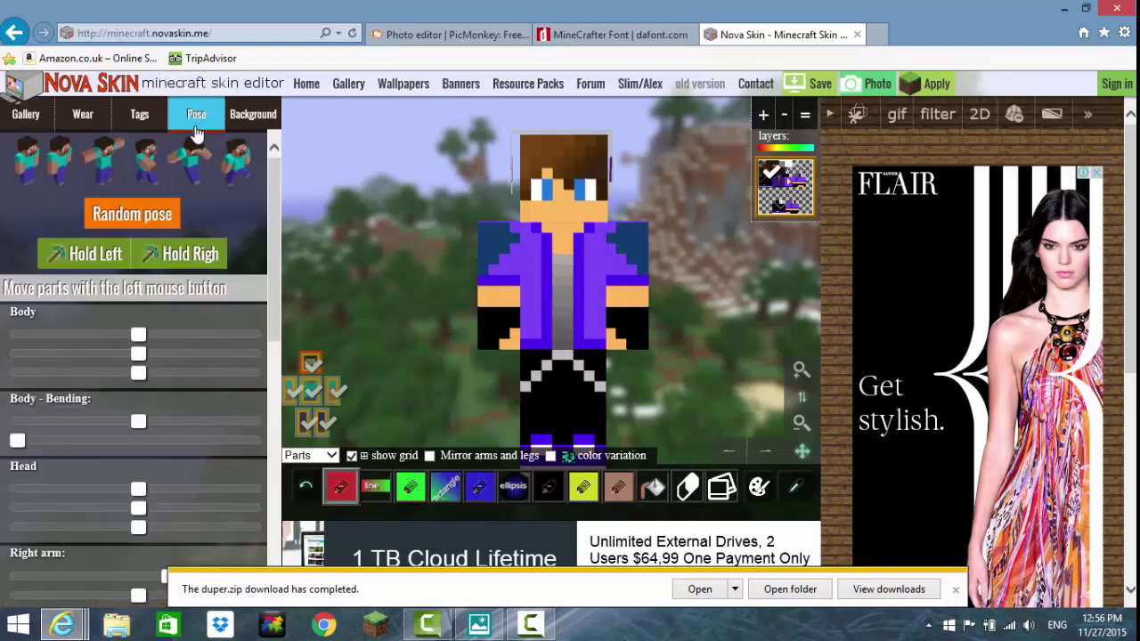
{"action": "left_click", "coordinate": [96, 260]}
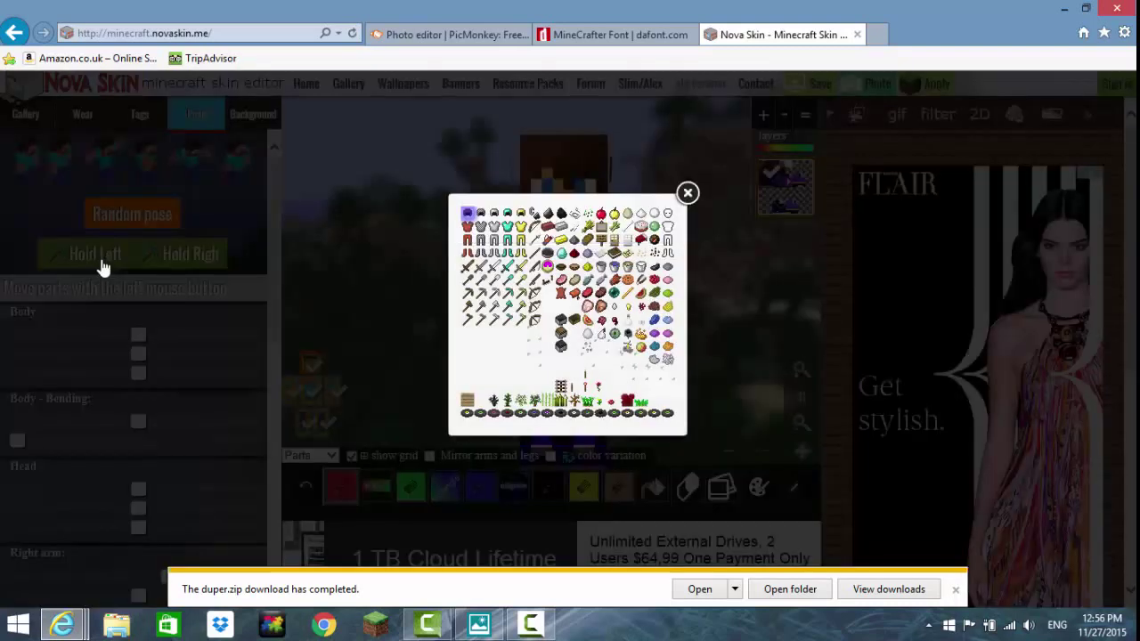
{"action": "left_click", "coordinate": [496, 267]}
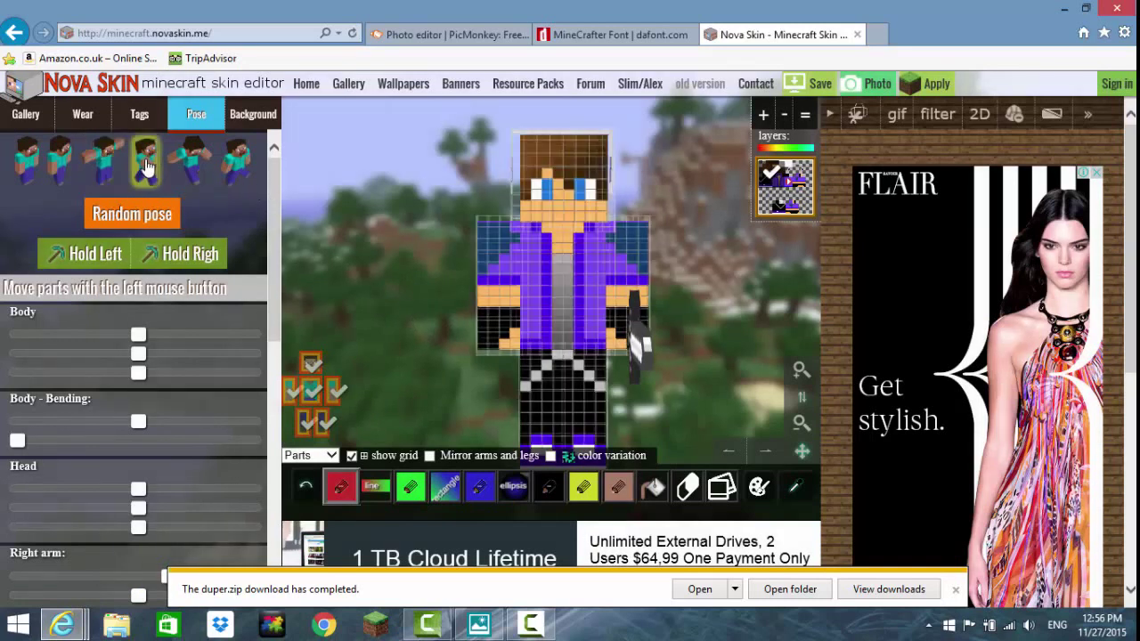
Step: Apply the fourth preset pose, turn the head aside, and rotate to a three-quarter view
{"action": "left_click", "coordinate": [147, 167]}
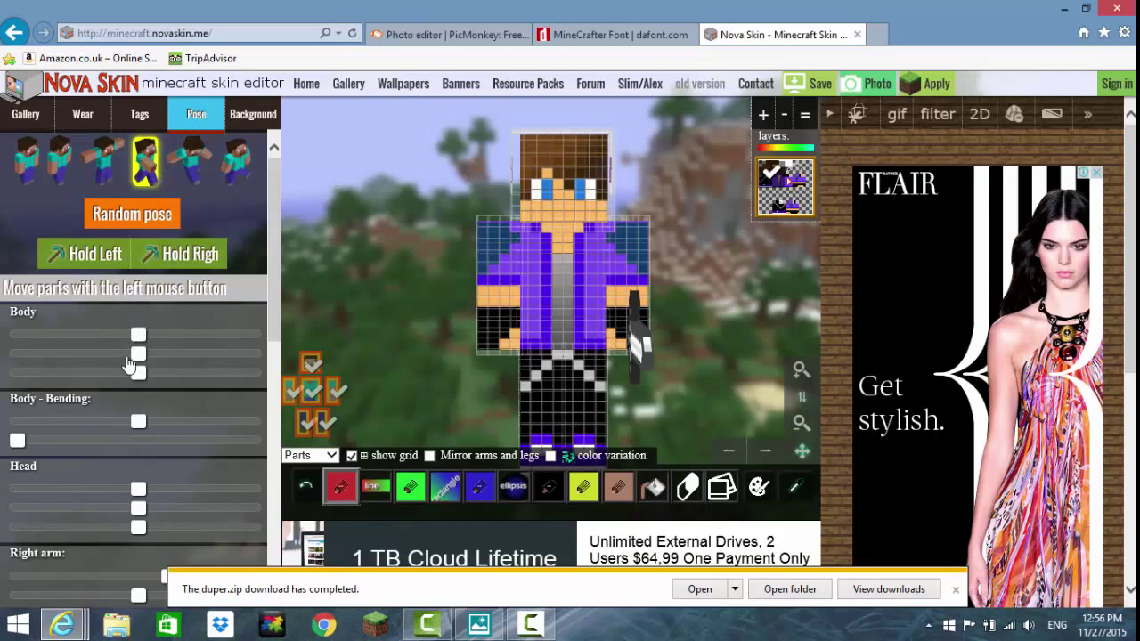
{"action": "left_click_drag", "start_coordinate": [138, 489], "coordinate": [121, 491]}
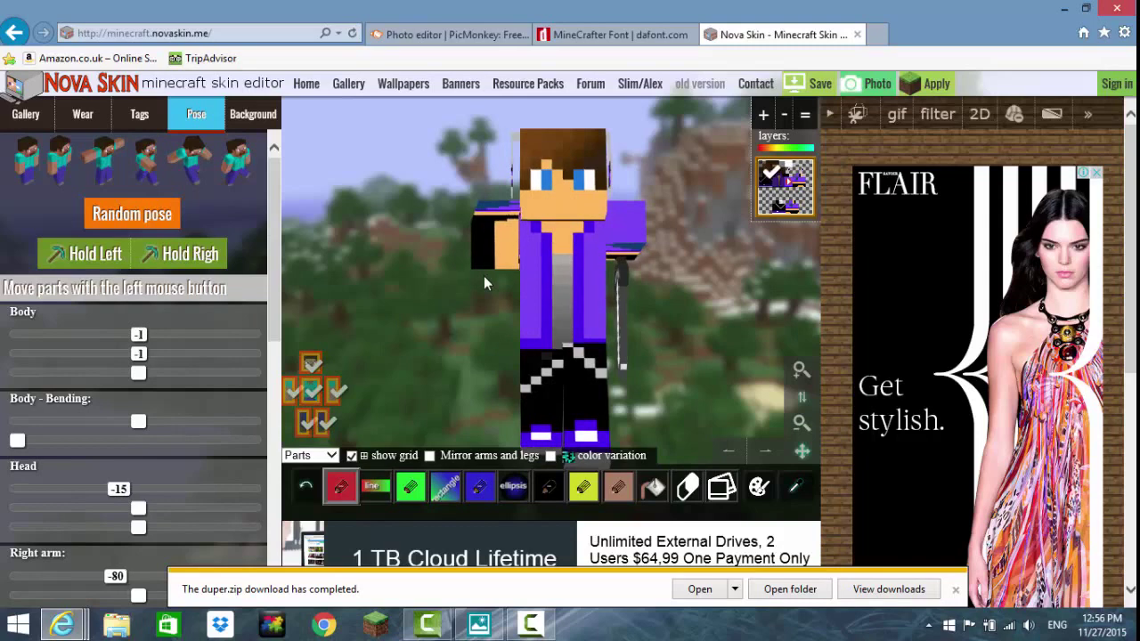
{"action": "left_click_drag", "start_coordinate": [483, 277], "coordinate": [704, 274]}
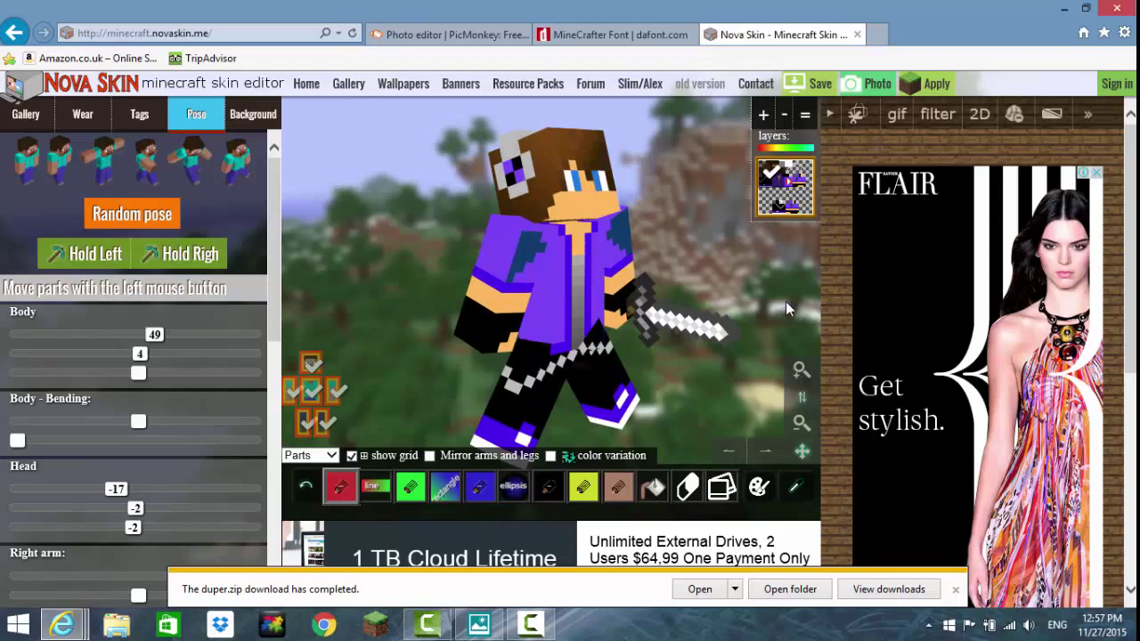
Step: Take a photo of the posed character and save it as the PNG 'Gamerdiper'
{"action": "left_click", "coordinate": [877, 85]}
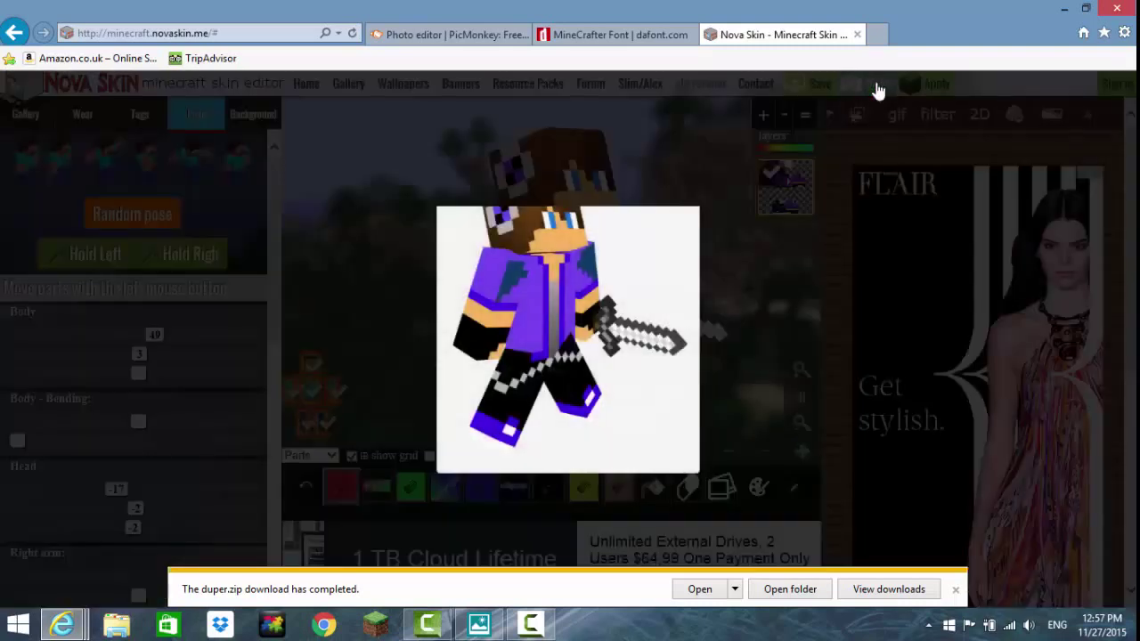
{"action": "right_click", "coordinate": [599, 248]}
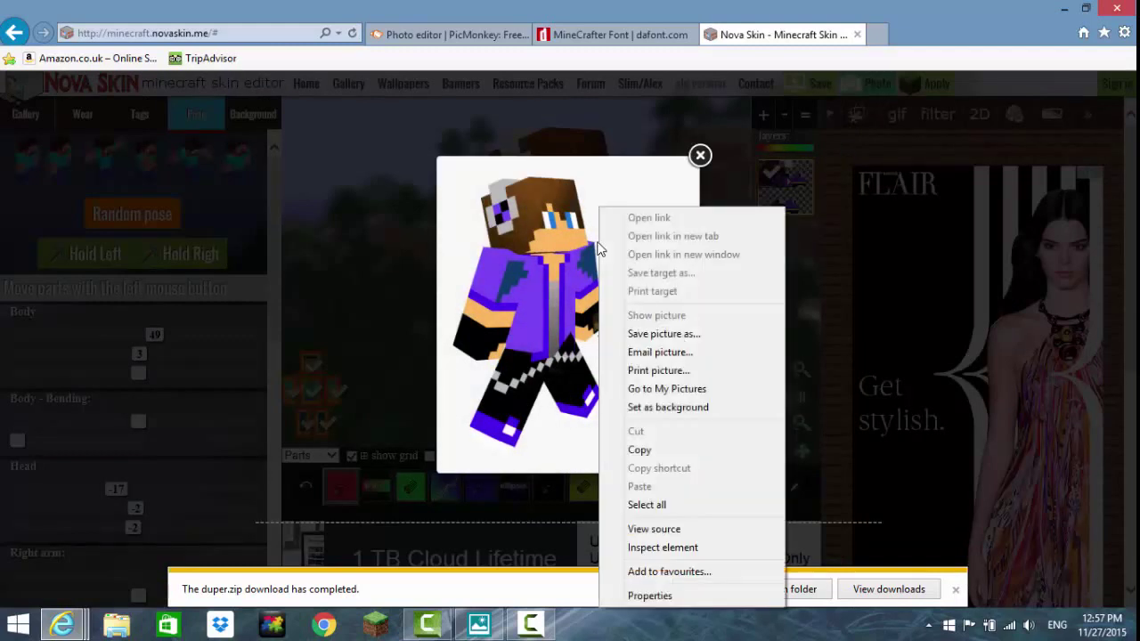
{"action": "left_click", "coordinate": [667, 335]}
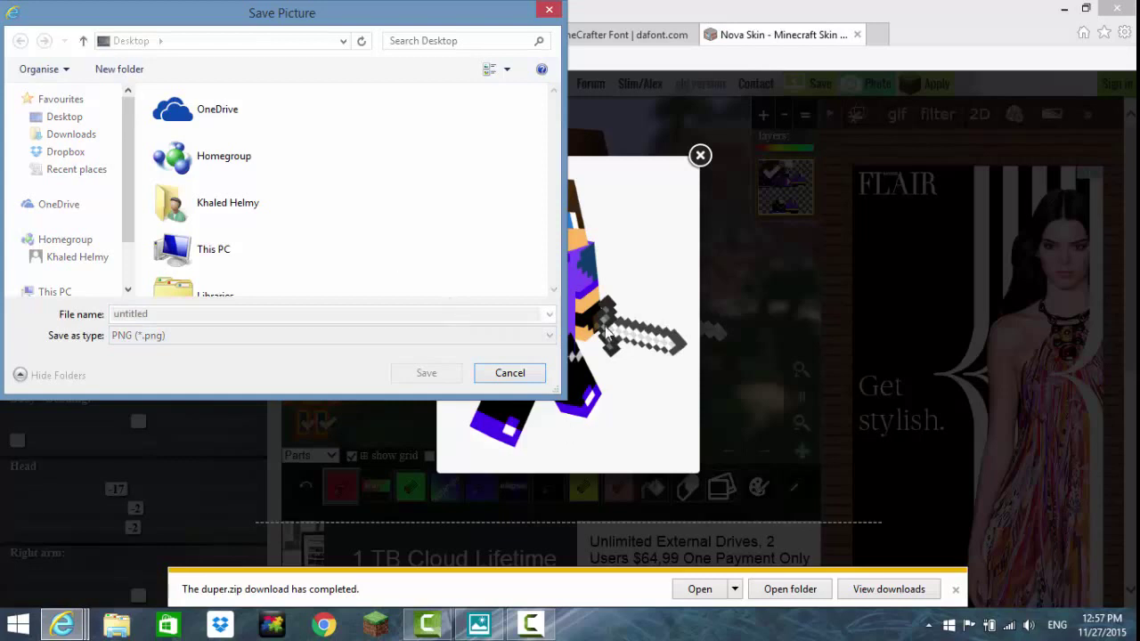
{"action": "left_click", "coordinate": [739, 325]}
{"action": "left_click", "coordinate": [185, 312]}
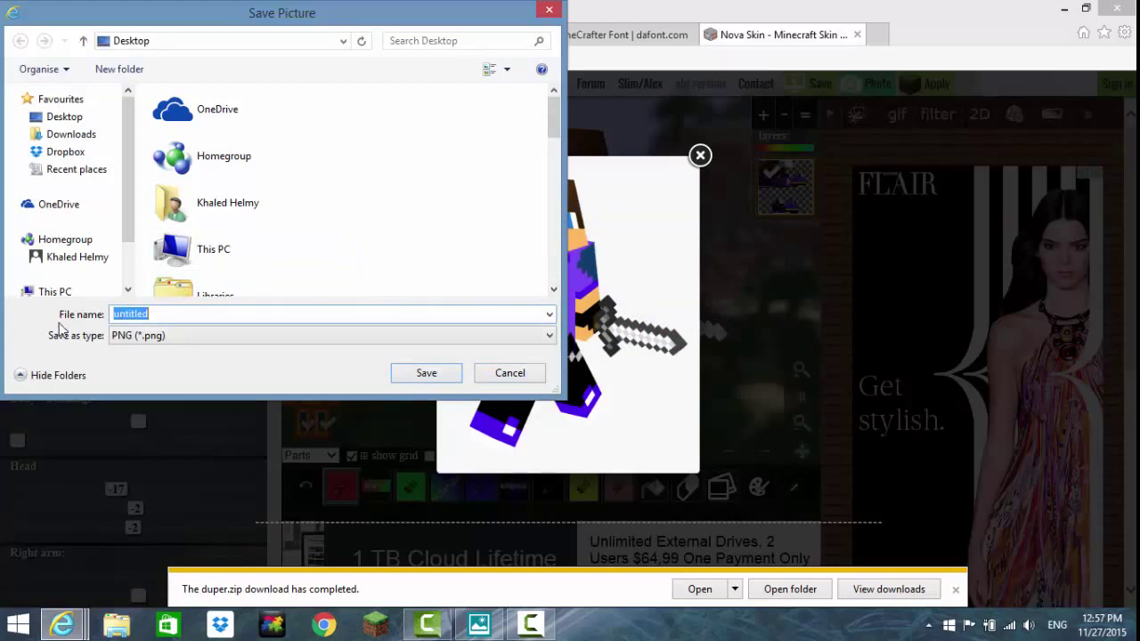
{"action": "type", "text": "GAmee"}
{"action": "key", "text": "BackSpace"}
{"action": "key", "text": "BackSpace"}
{"action": "key", "text": "BackSpace"}
{"action": "key", "text": "BackSpace"}
{"action": "key", "text": "BackSpace"}
{"action": "key", "text": "BackSpace"}
{"action": "key", "text": "BackSpace"}
{"action": "key", "text": "BackSpace"}
{"action": "key", "text": "BackSpace"}
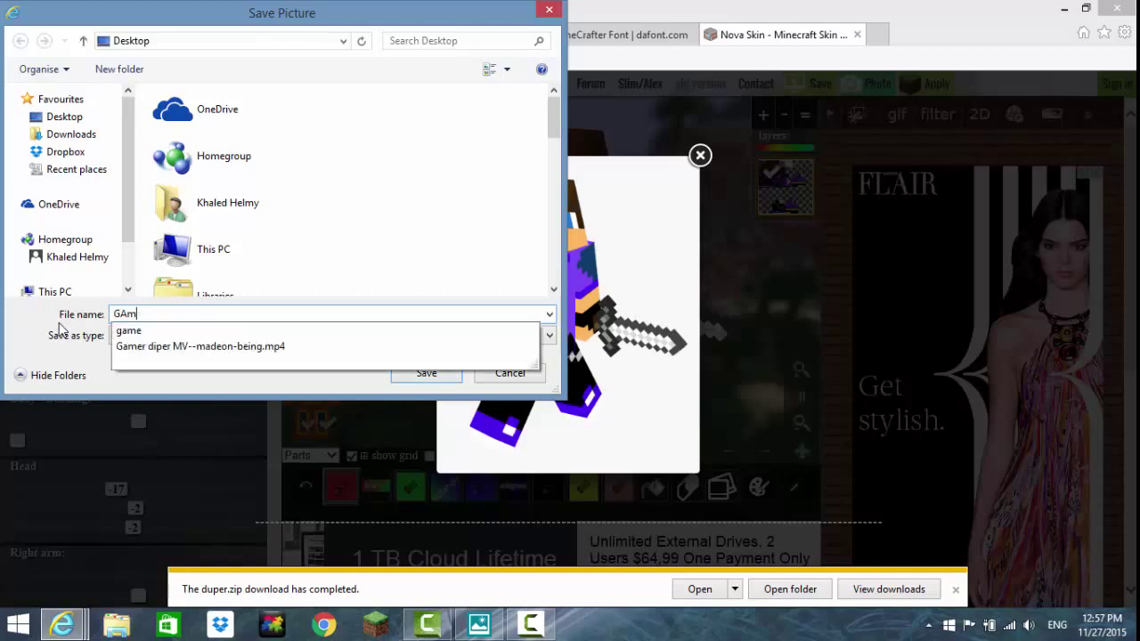
{"action": "type", "text": "Gamerdiper"}
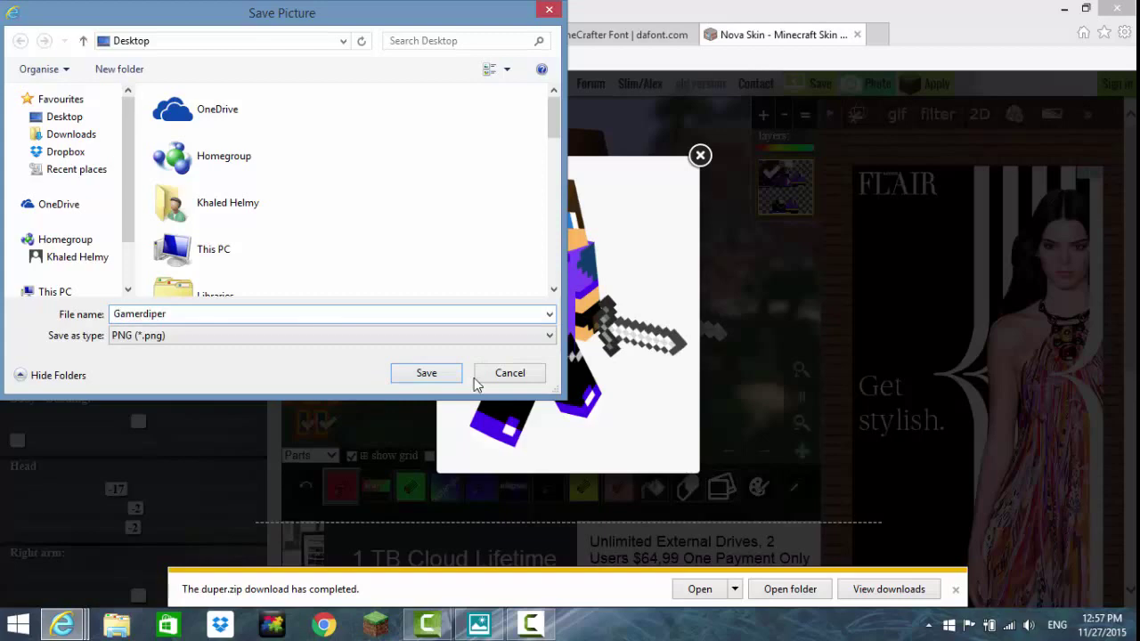
{"action": "left_click", "coordinate": [427, 373]}
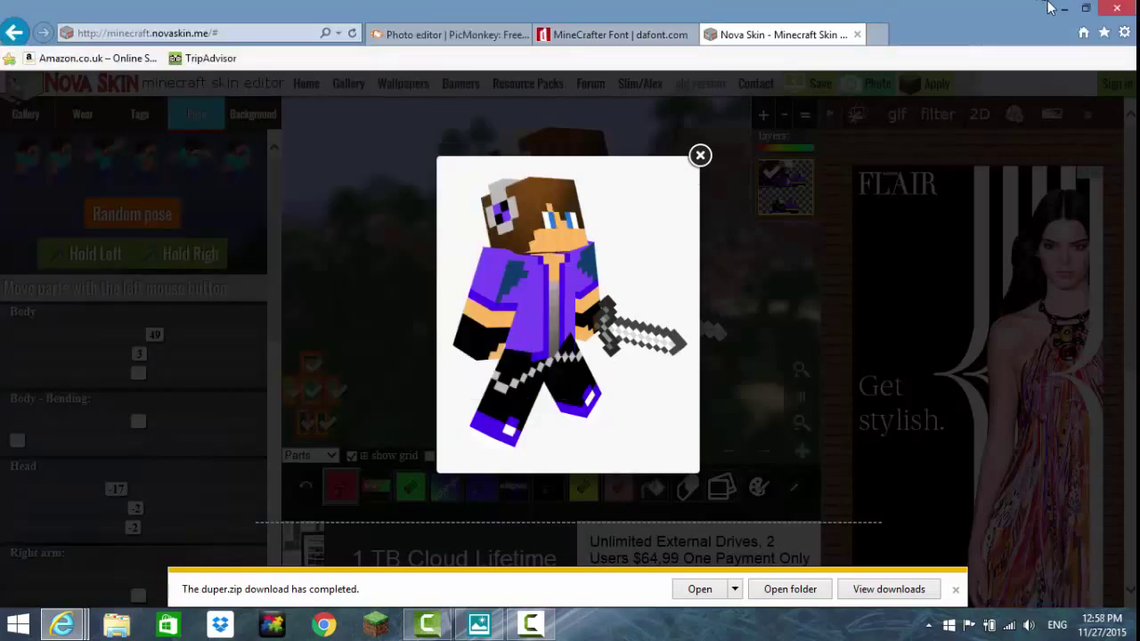
Step: Confirm the Gamerdiper picture is on the desktop, then close the skin photo preview
{"action": "left_click", "coordinate": [1085, 8]}
{"action": "left_click_drag", "start_coordinate": [862, 28], "coordinate": [466, 206]}
{"action": "left_click", "coordinate": [918, 201]}
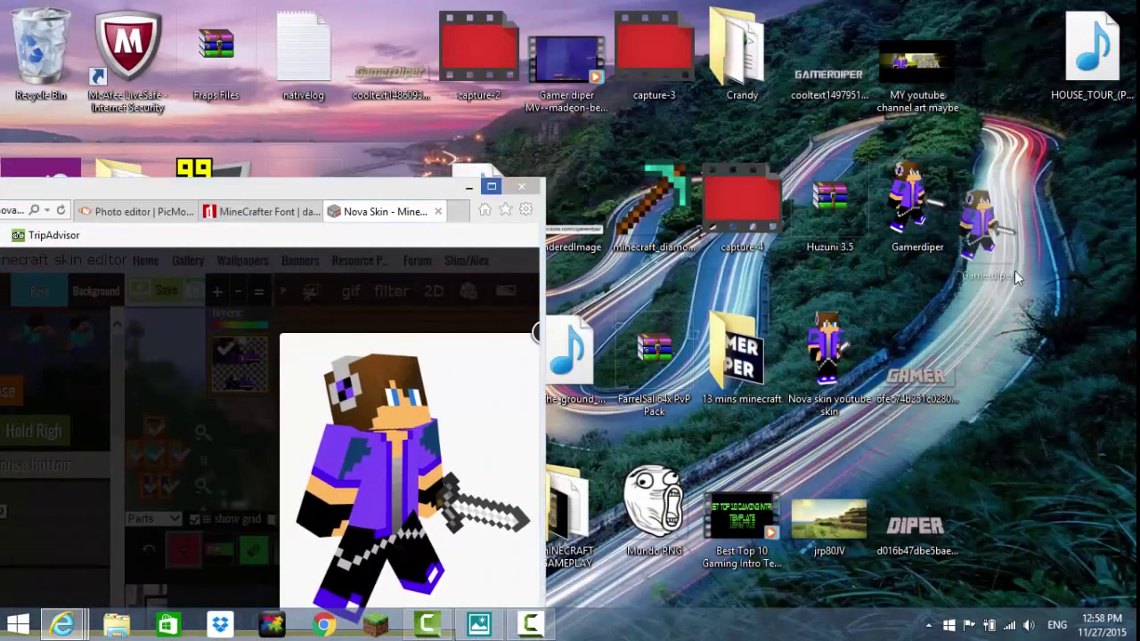
{"action": "left_click", "coordinate": [492, 187]}
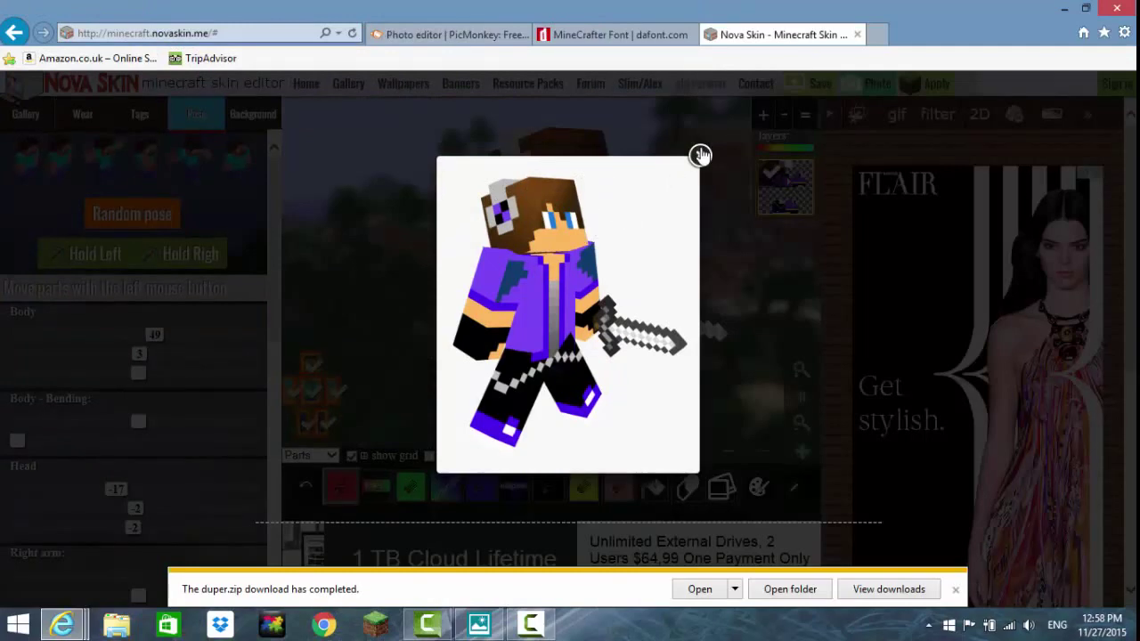
{"action": "left_click", "coordinate": [700, 155]}
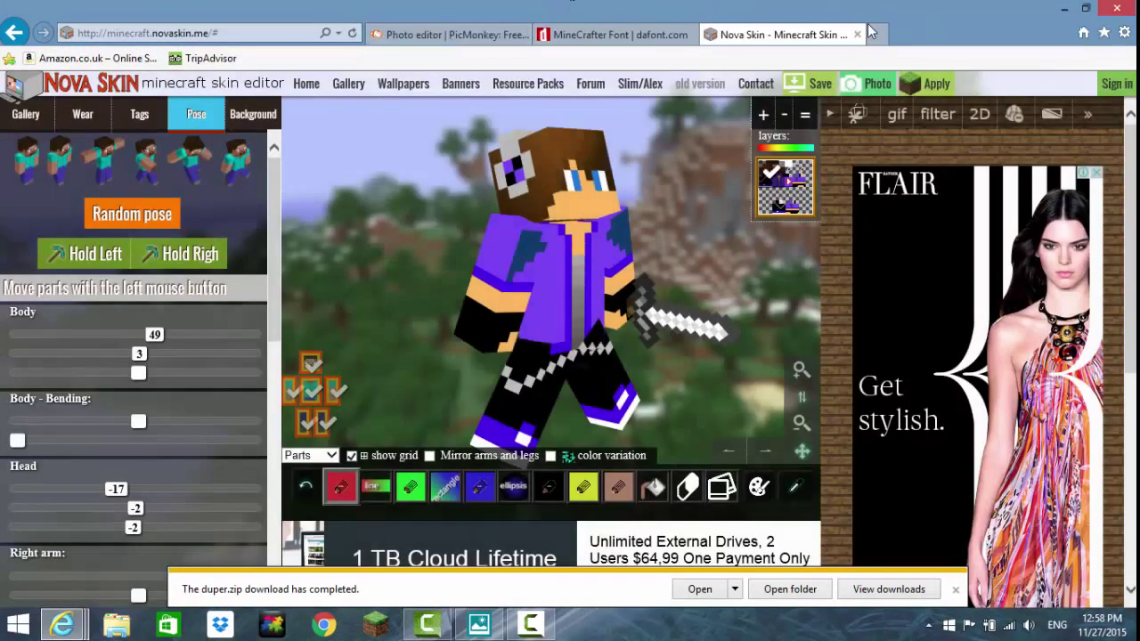
Step: Search 'minecraft youtube banner back' from the address bar of a new tab
{"action": "left_click", "coordinate": [870, 33]}
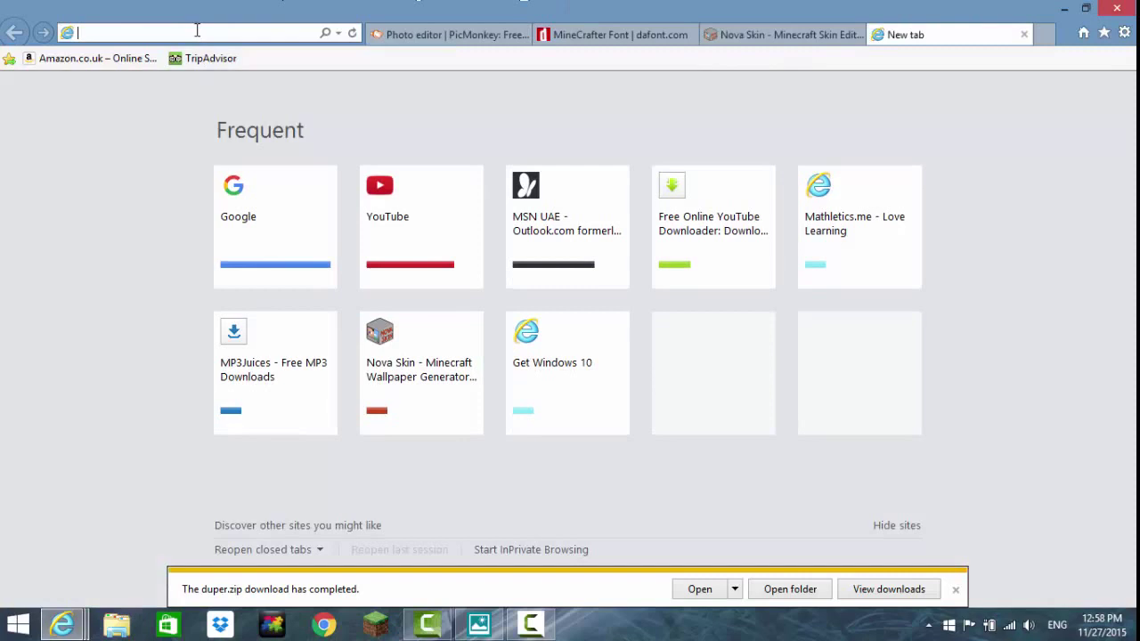
{"action": "type", "text": "mola"}
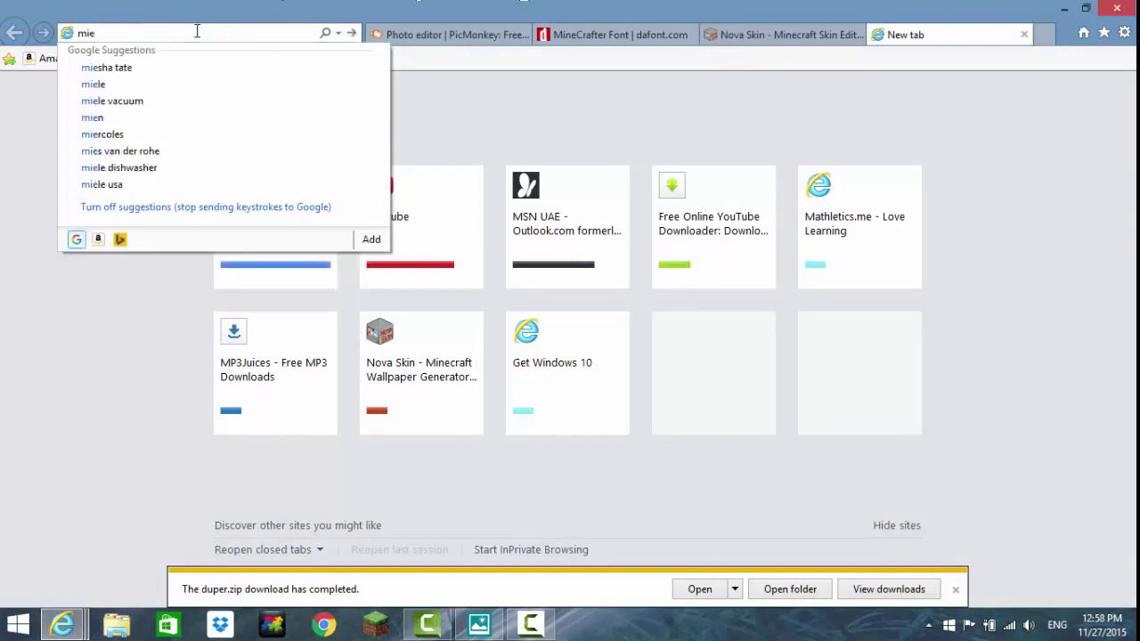
{"action": "key", "text": "BackSpace"}
{"action": "key", "text": "BackSpace"}
{"action": "key", "text": "BackSpace"}
{"action": "key", "text": "BackSpace"}
{"action": "type", "text": "mien"}
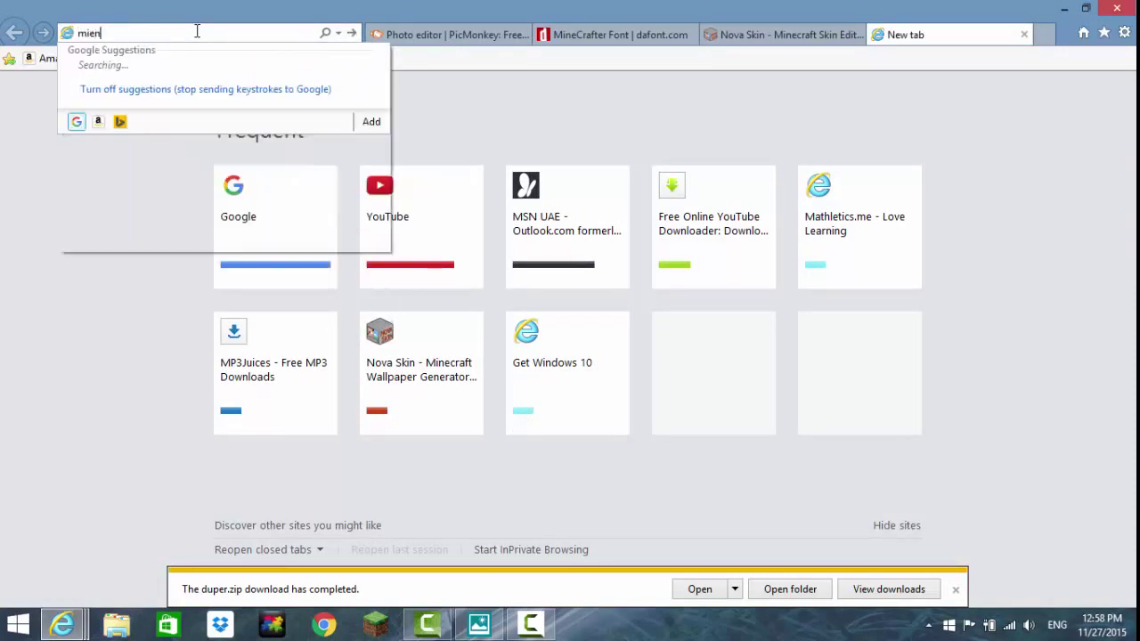
{"action": "key", "text": "BackSpace"}
{"action": "key", "text": "BackSpace"}
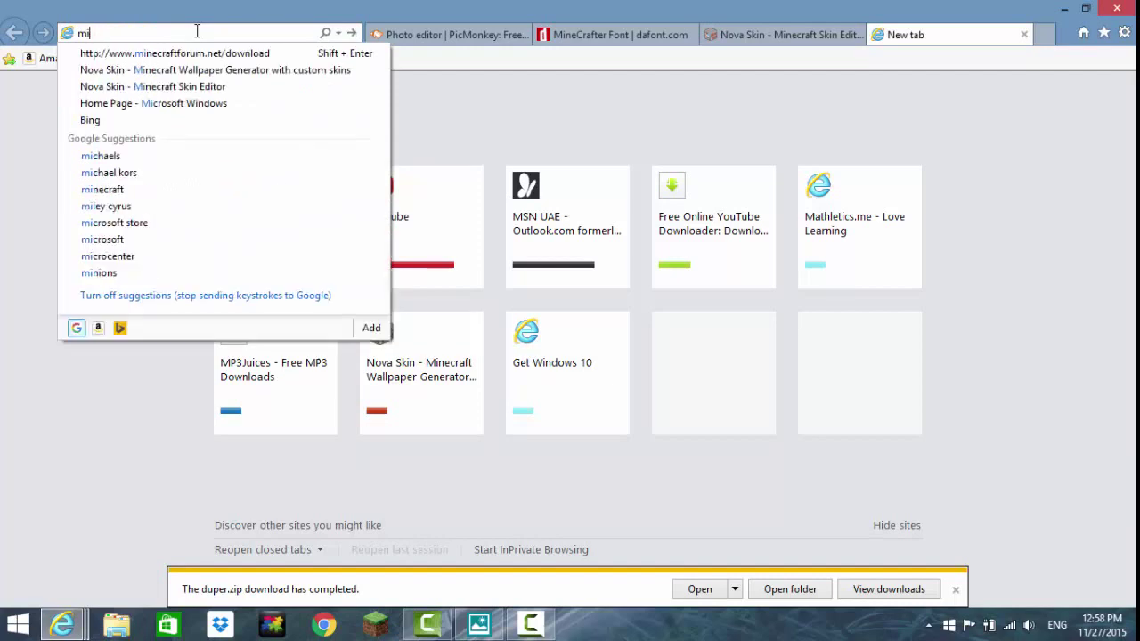
{"action": "type", "text": "necraft"}
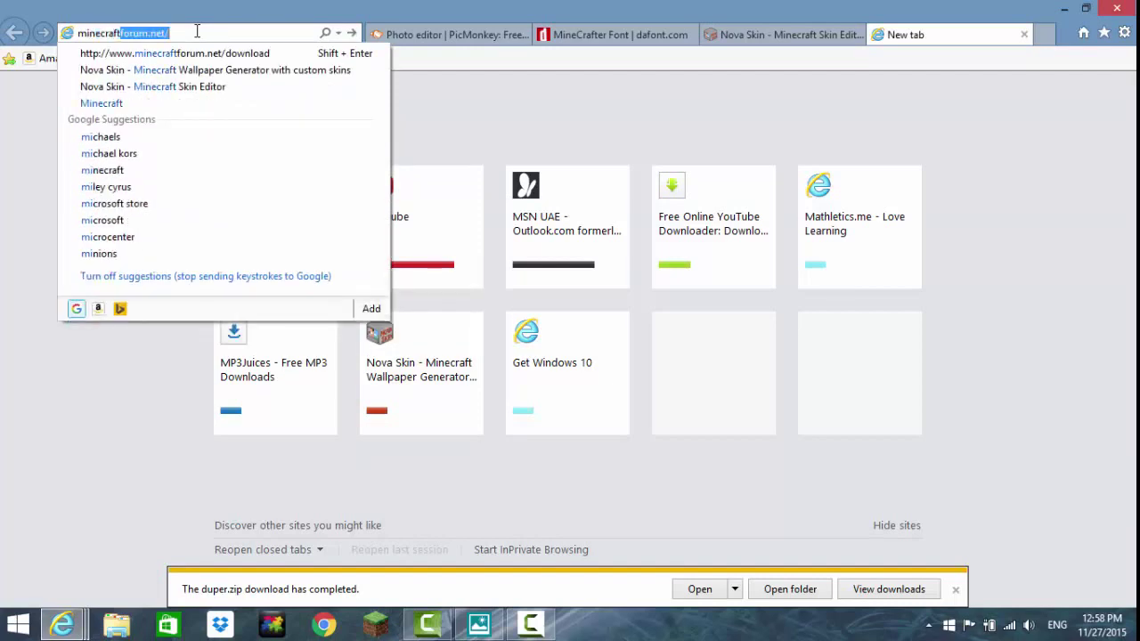
{"action": "type", "text": " y"}
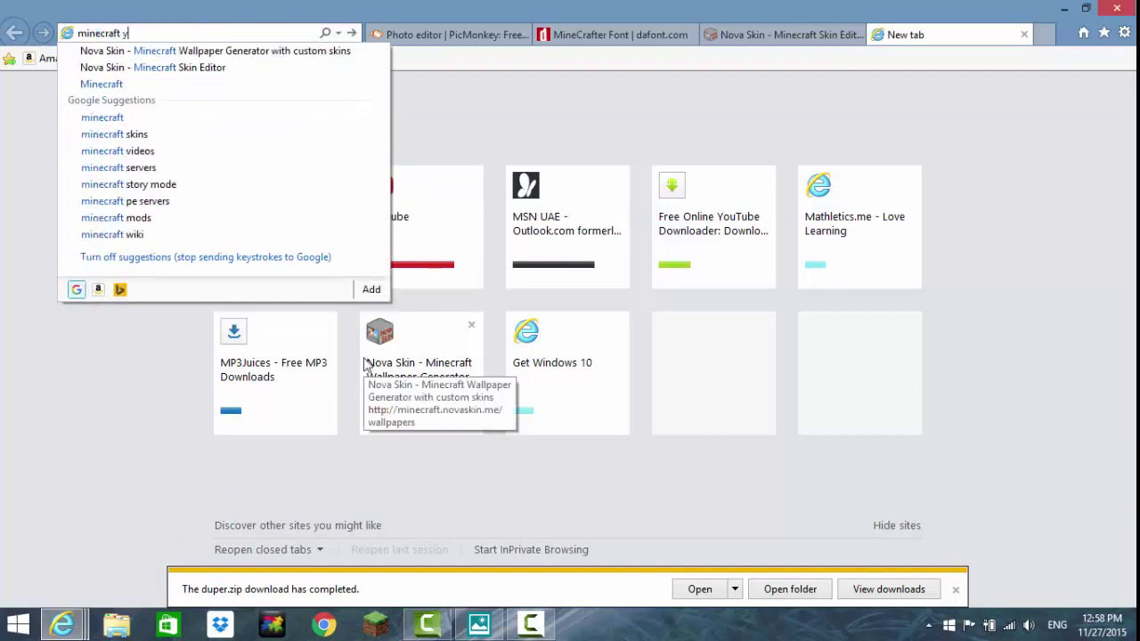
{"action": "type", "text": "outube banner t"}
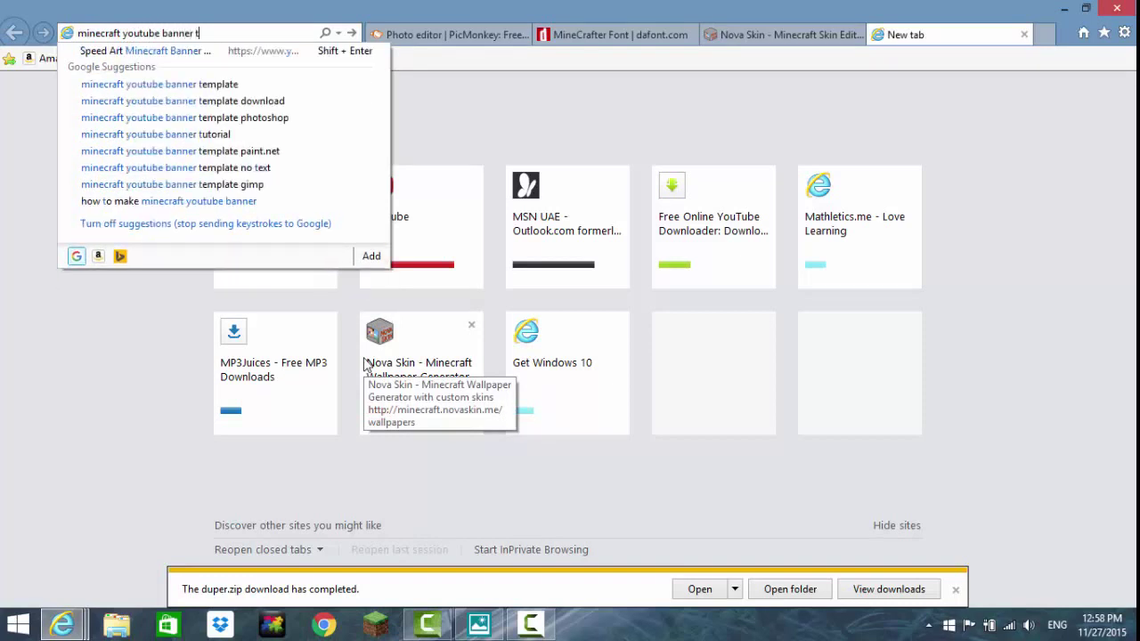
{"action": "key", "text": "BackSpace"}
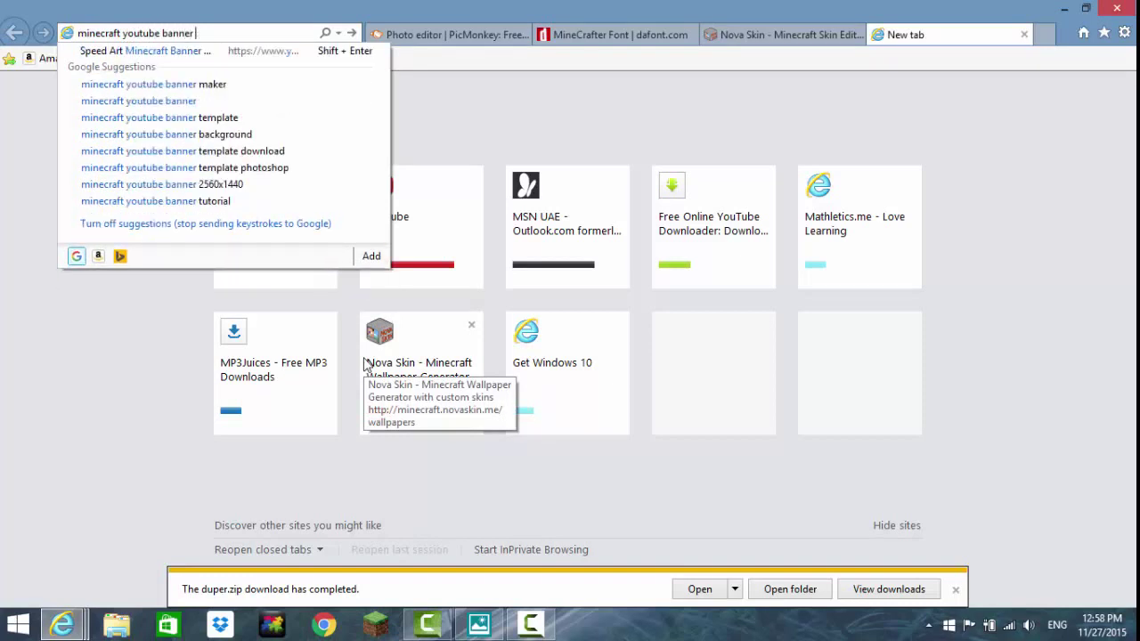
{"action": "type", "text": "backround"}
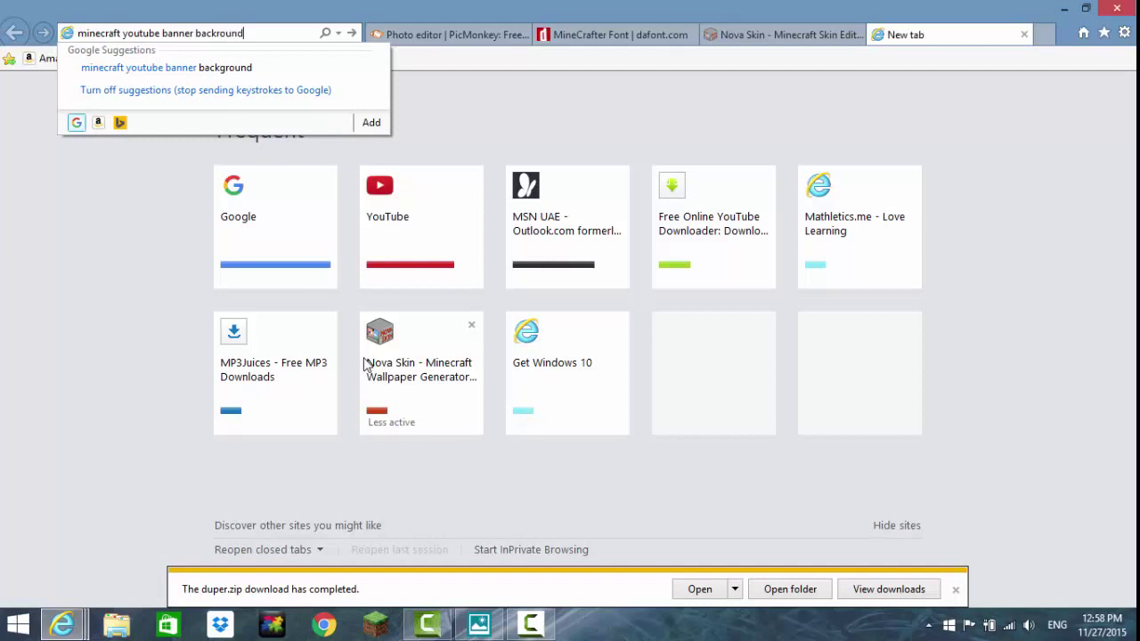
{"action": "key", "text": "Return"}
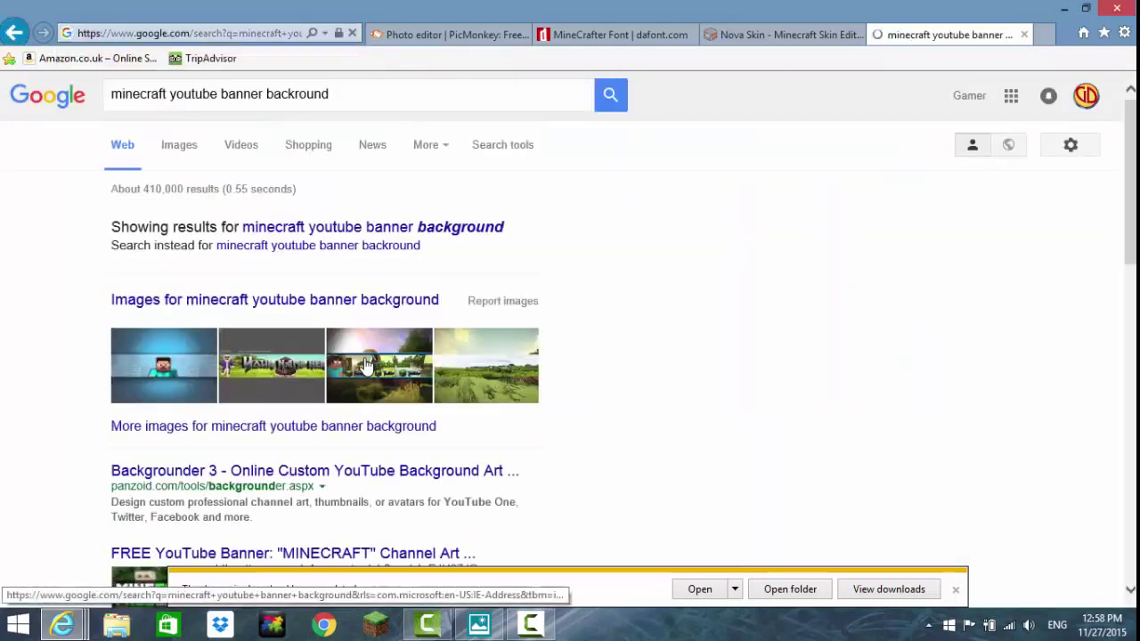
Step: In image results, preview a grassy landscape, then a related one with cows and sheep
{"action": "left_click", "coordinate": [176, 146]}
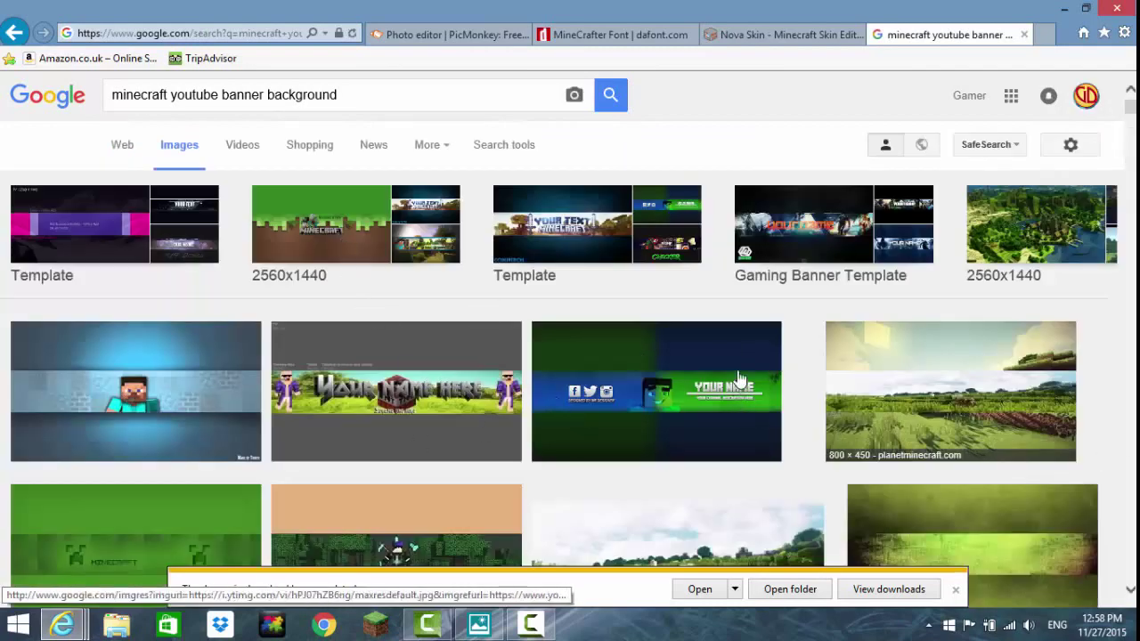
{"action": "scroll", "coordinate": [750, 378], "scroll_direction": "down", "scroll_amount": 1}
{"action": "scroll", "coordinate": [750, 378], "scroll_direction": "down", "scroll_amount": 1}
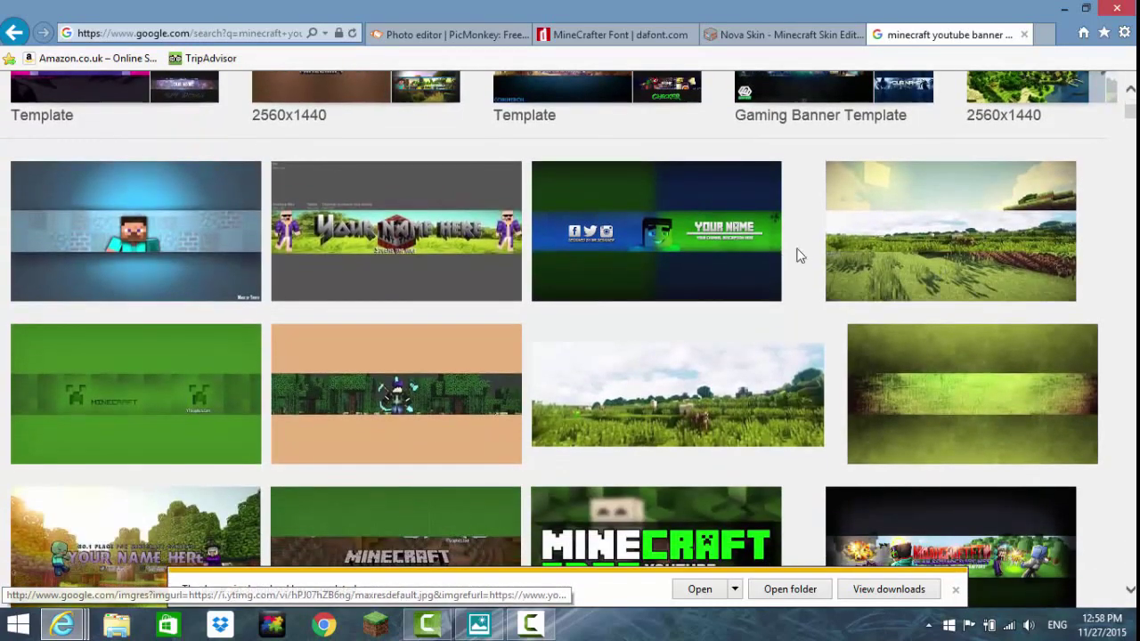
{"action": "left_click", "coordinate": [855, 245]}
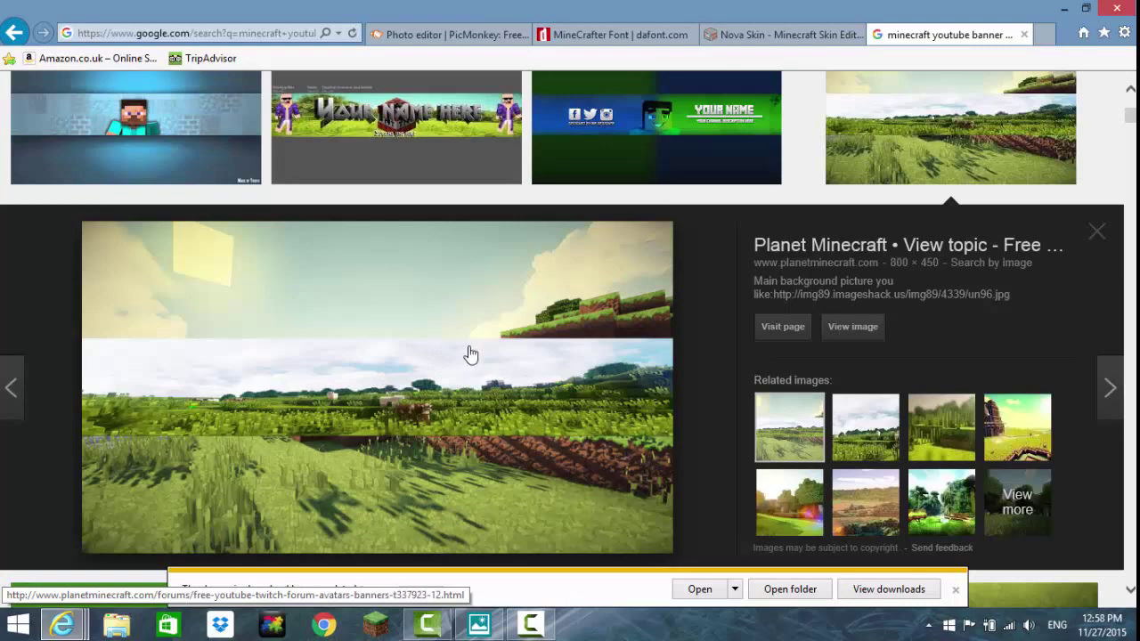
{"action": "left_click", "coordinate": [865, 431]}
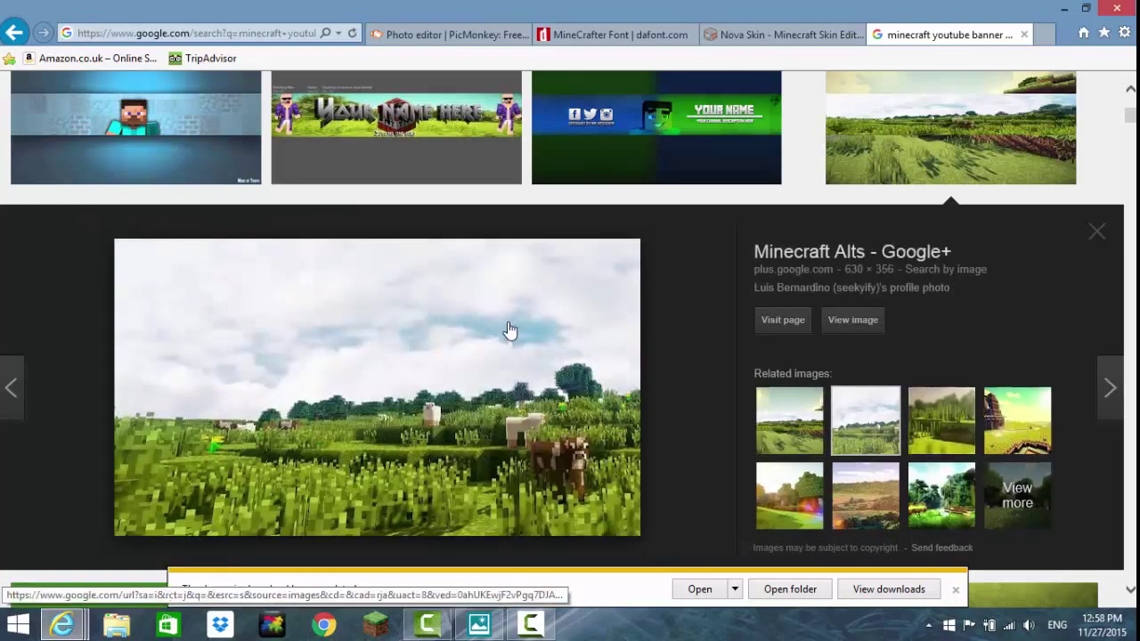
{"action": "right_click", "coordinate": [529, 348]}
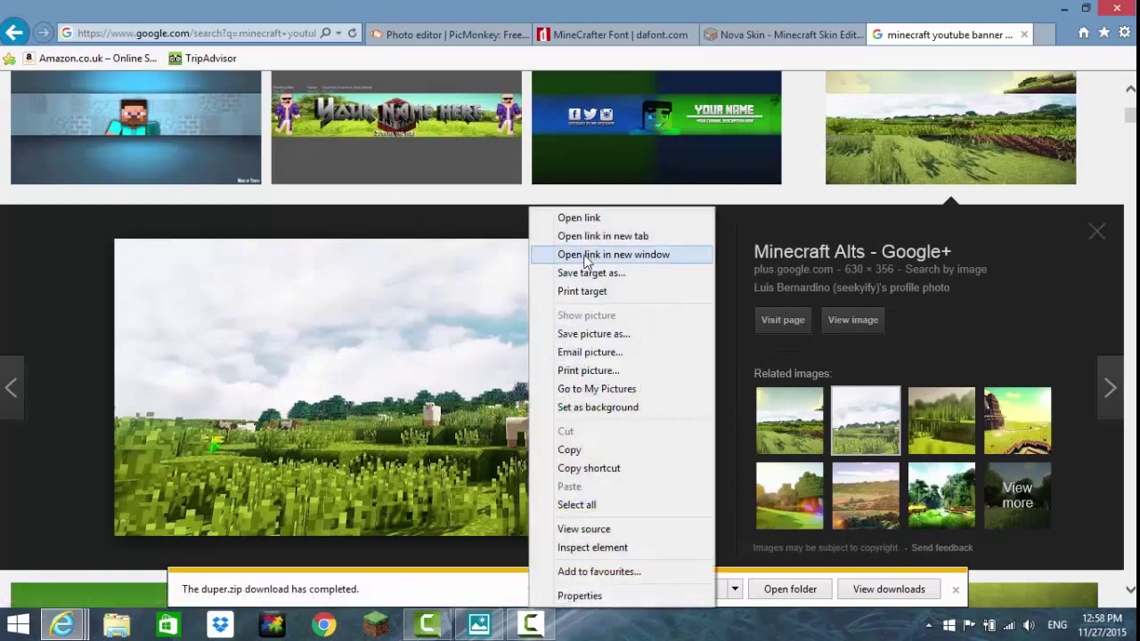
{"action": "left_click", "coordinate": [365, 356]}
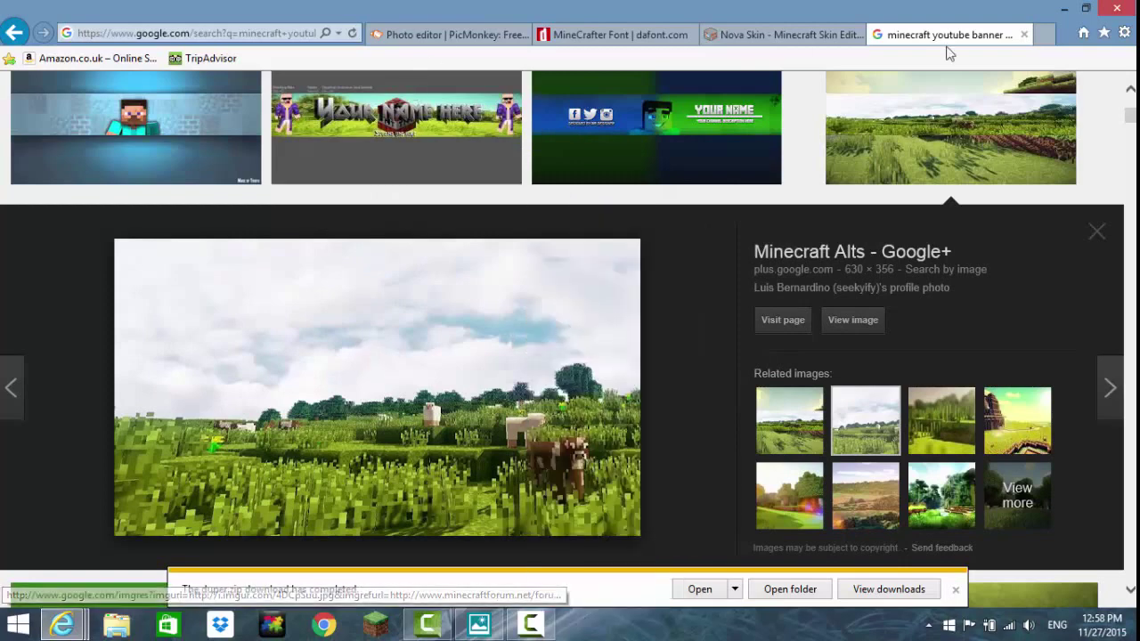
Step: Go to PicMonkey, choose Edit from Computer, and open the jrp80JV landscape from the Desktop
{"action": "left_click", "coordinate": [1042, 36]}
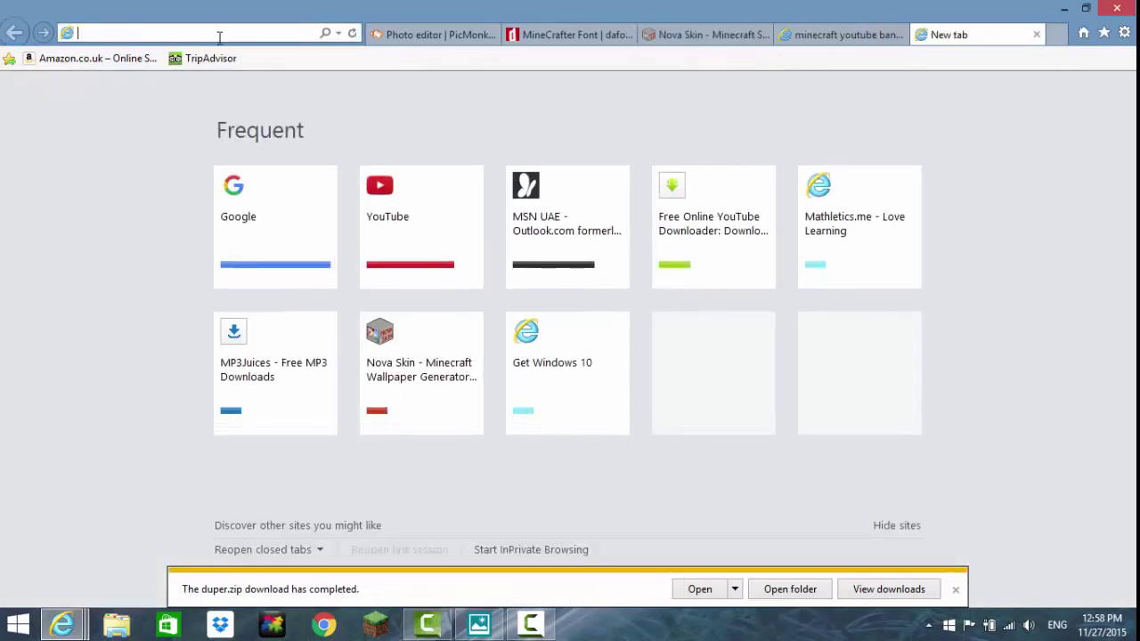
{"action": "type", "text": "picmonkey.com/"}
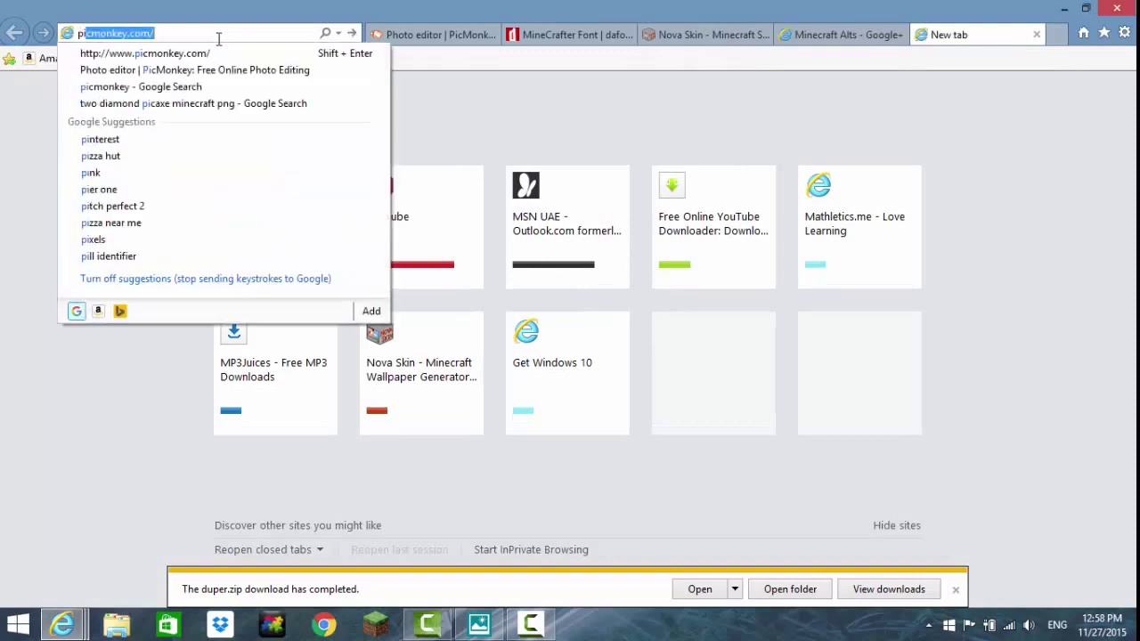
{"action": "key", "text": "Return"}
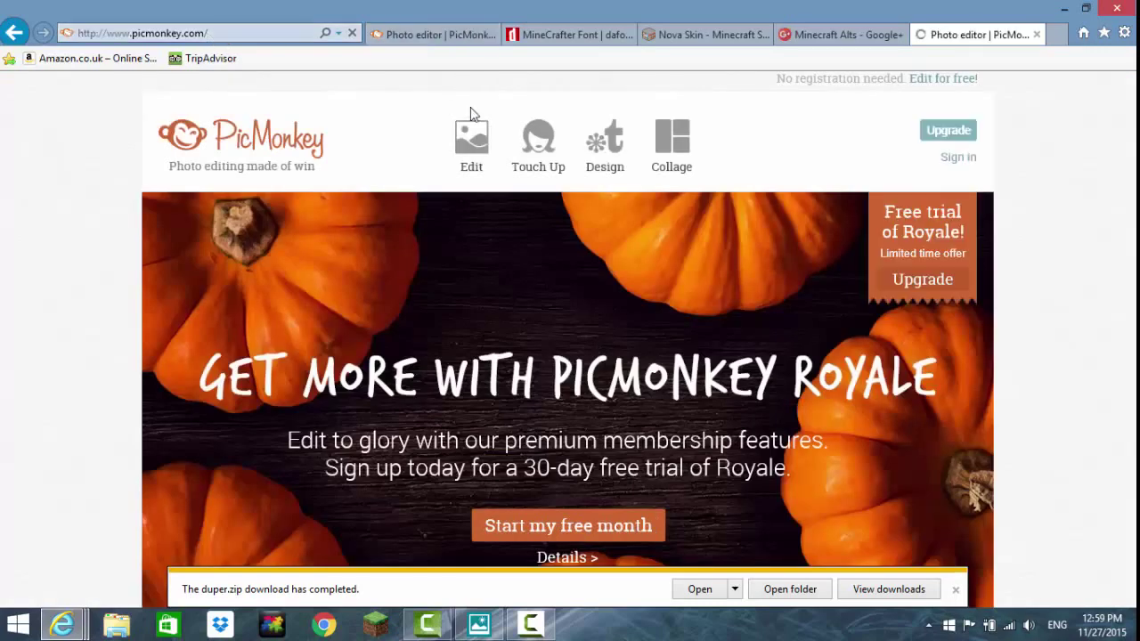
{"action": "left_click", "coordinate": [461, 135]}
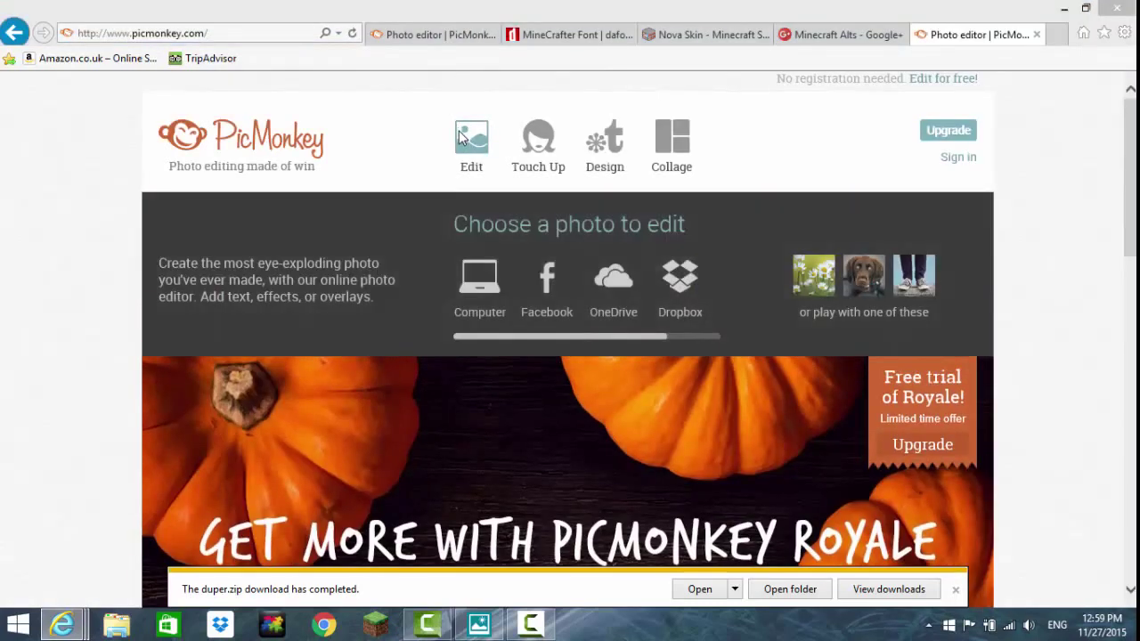
{"action": "left_click", "coordinate": [465, 148]}
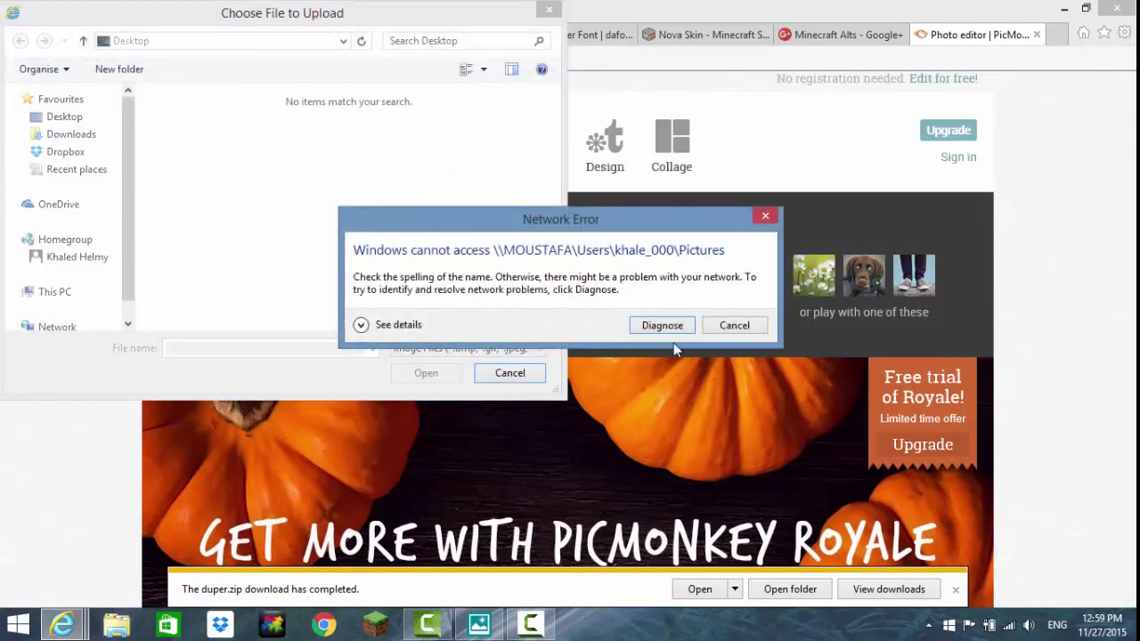
{"action": "left_click", "coordinate": [734, 325]}
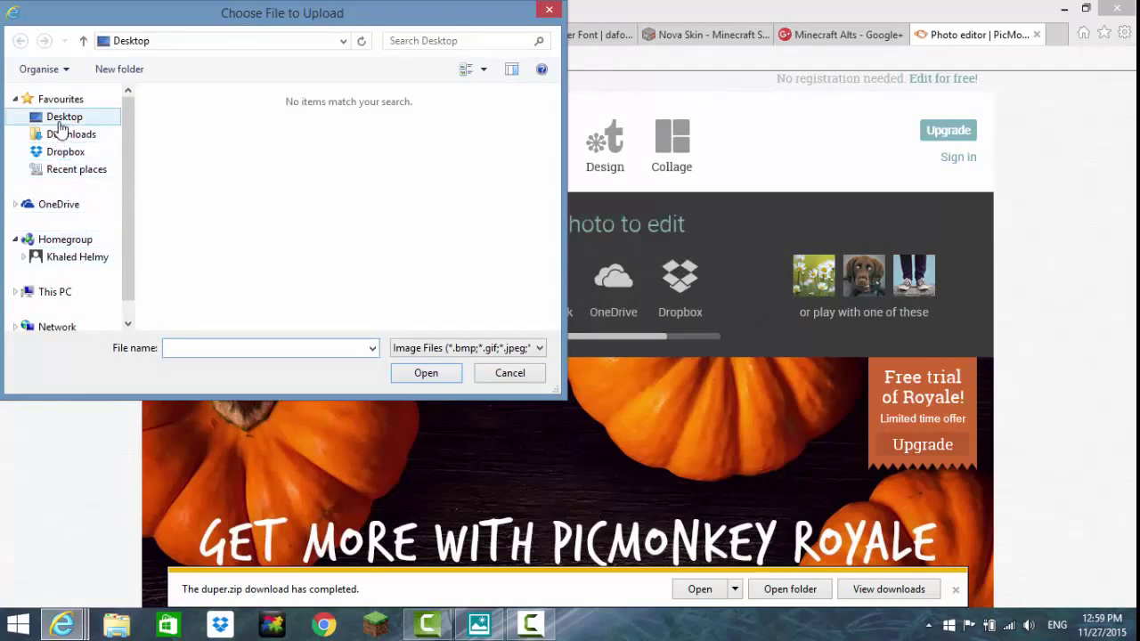
{"action": "left_click", "coordinate": [59, 123]}
{"action": "scroll", "coordinate": [551, 158], "scroll_direction": "down", "scroll_amount": 1}
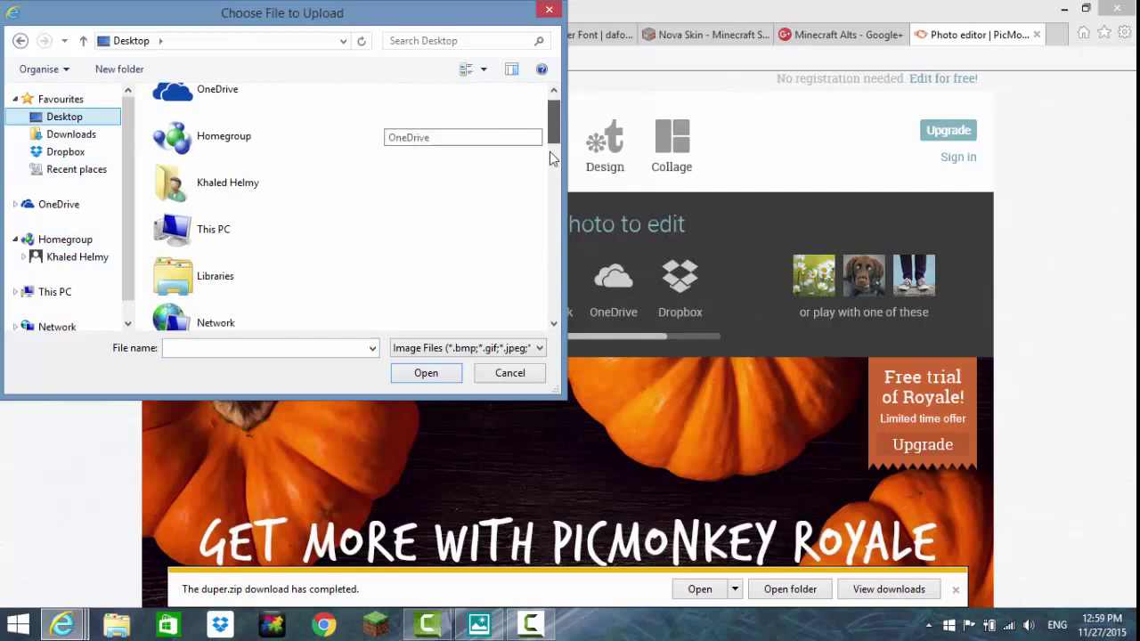
{"action": "scroll", "coordinate": [551, 157], "scroll_direction": "down", "scroll_amount": 10}
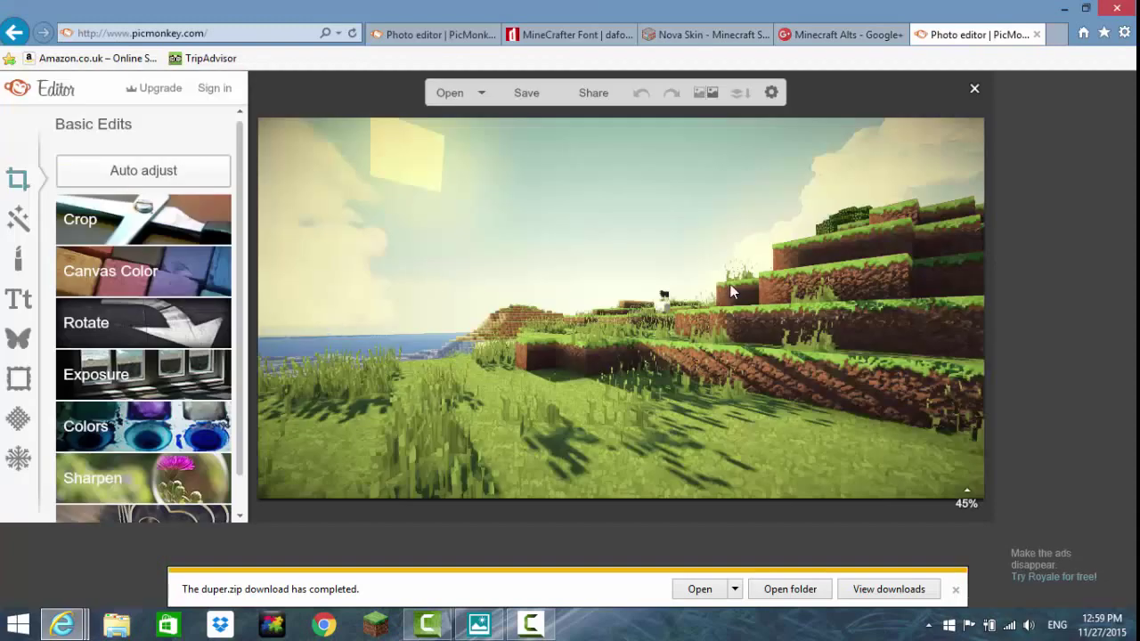
Step: Crop the landscape with Scale photo on at 2048 × 1152, covering most of the picture
{"action": "left_click", "coordinate": [119, 220]}
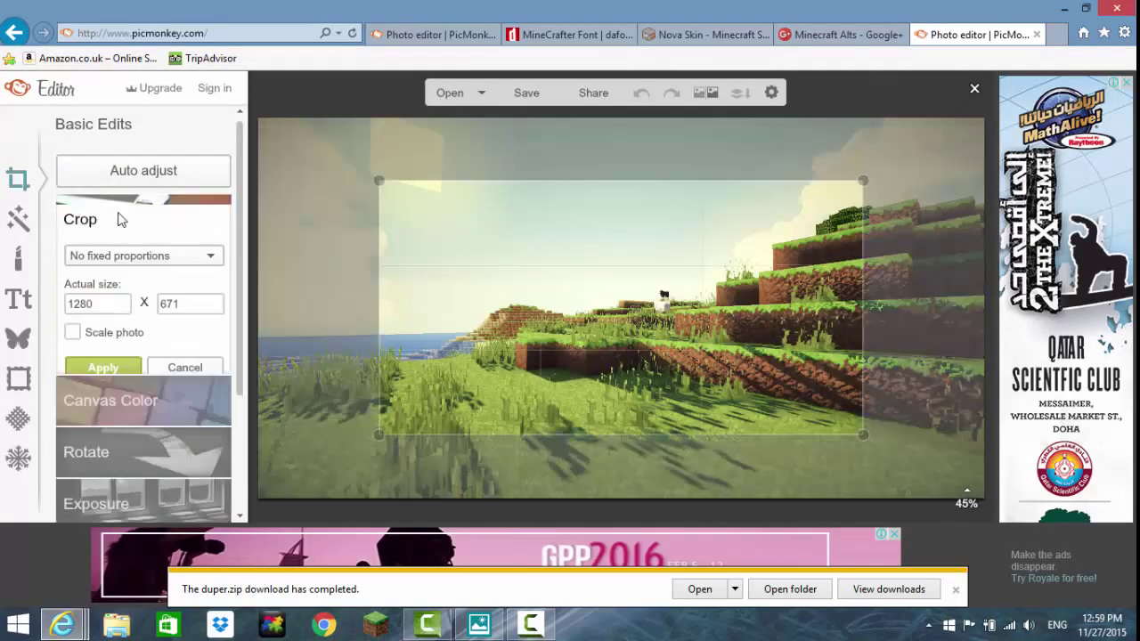
{"action": "left_click", "coordinate": [73, 332]}
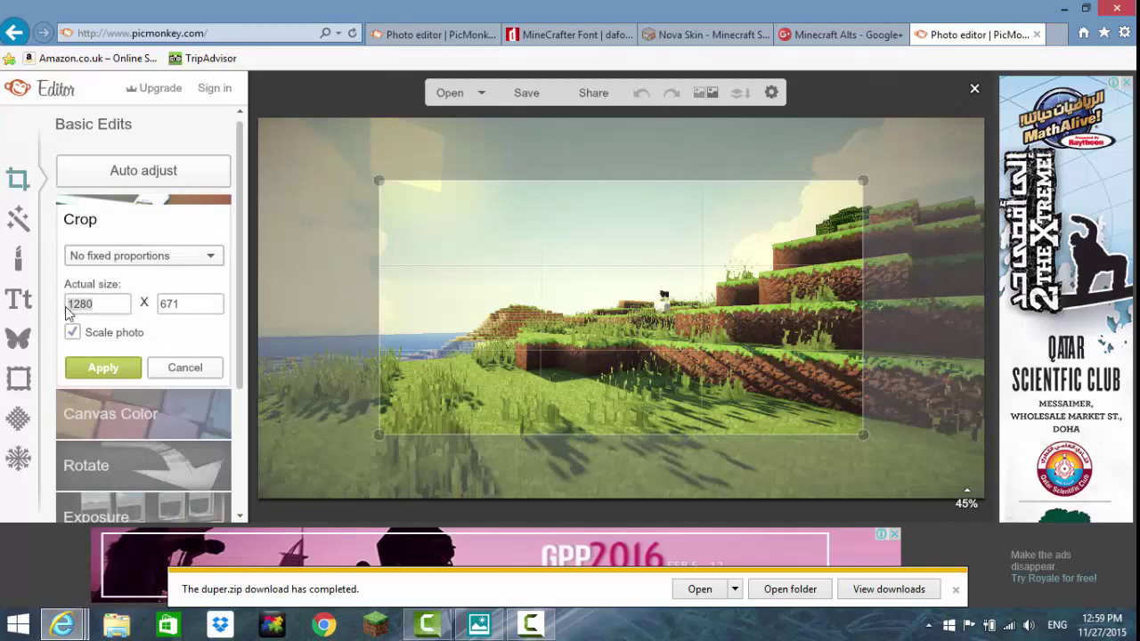
{"action": "type", "text": "2048"}
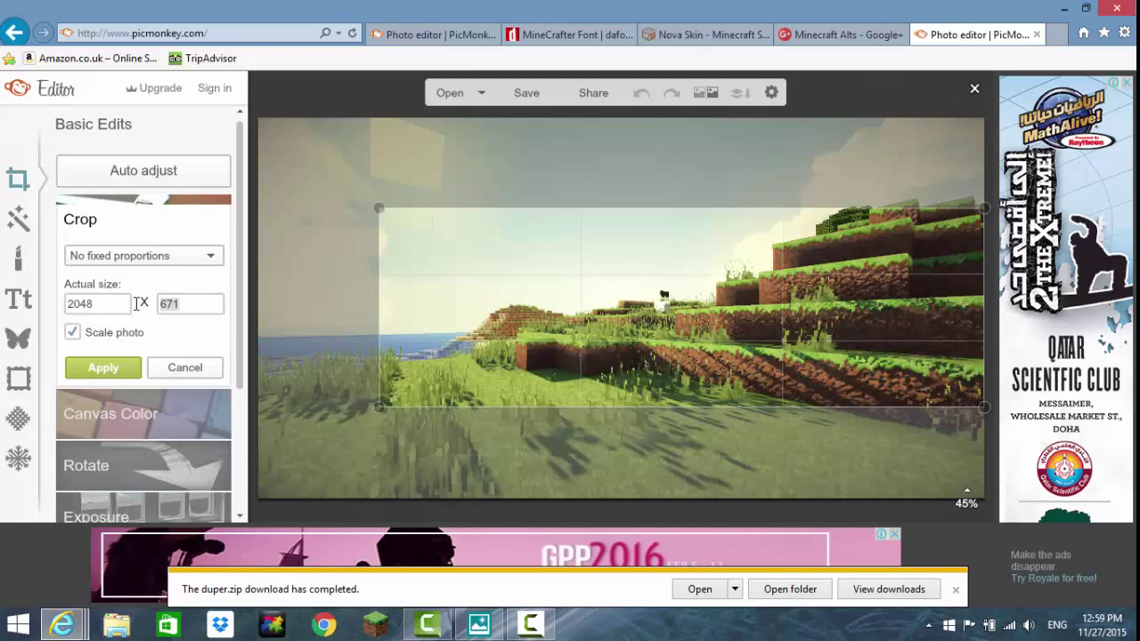
{"action": "type", "text": "1152"}
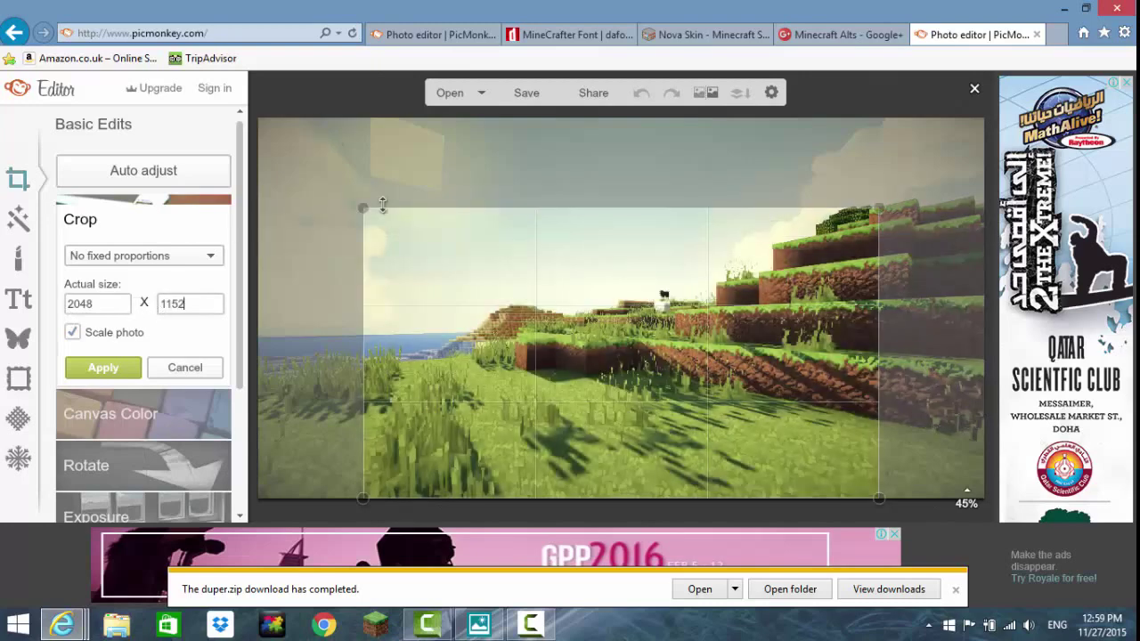
{"action": "left_click_drag", "start_coordinate": [363, 214], "coordinate": [260, 150]}
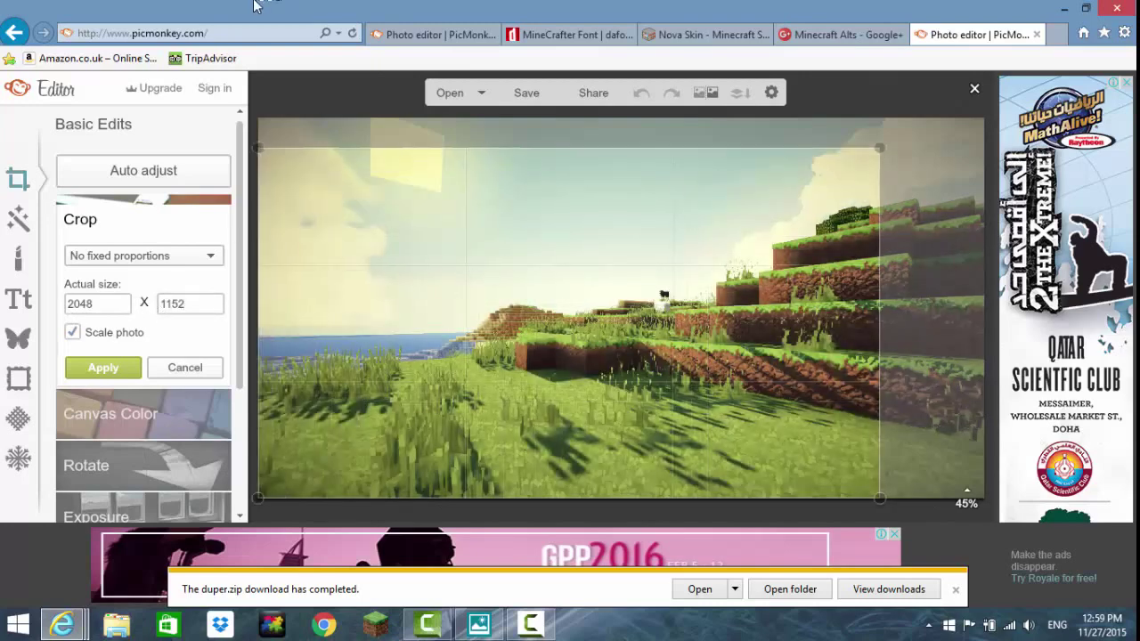
{"action": "left_click_drag", "start_coordinate": [635, 394], "coordinate": [680, 372]}
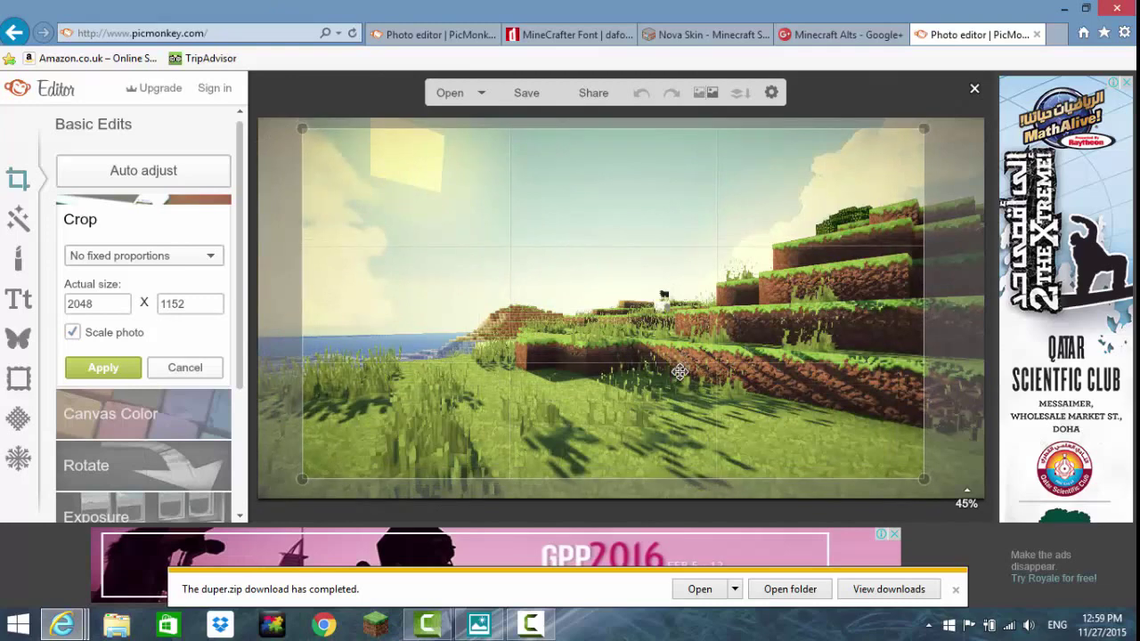
{"action": "left_click", "coordinate": [125, 369]}
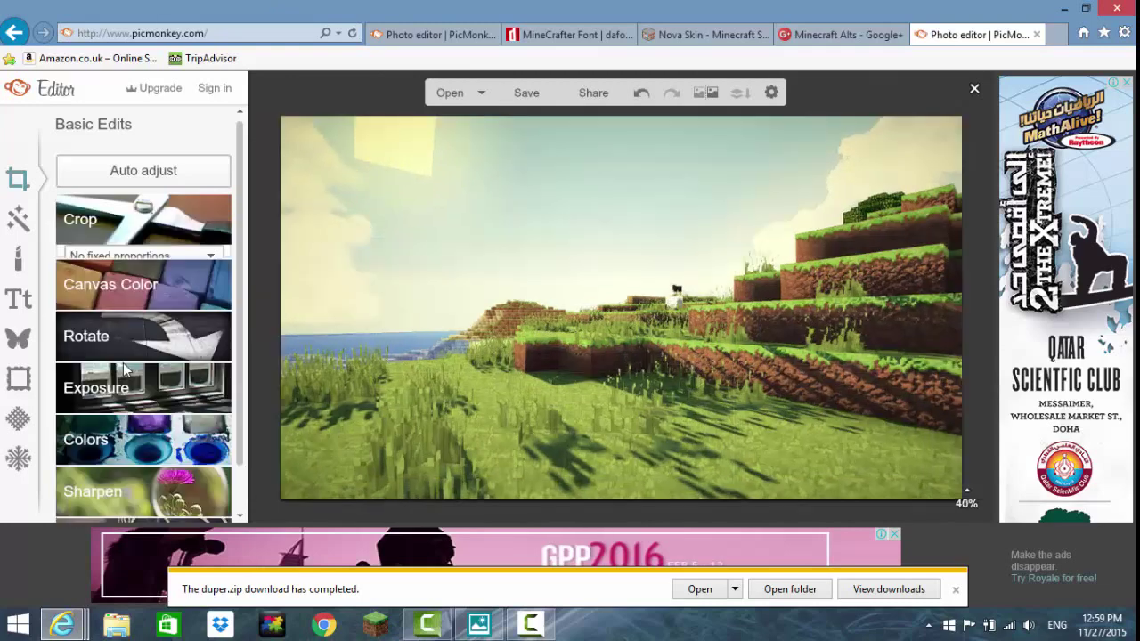
Step: Try the Cross Process effect on the landscape, then close its painting options
{"action": "left_click", "coordinate": [14, 227]}
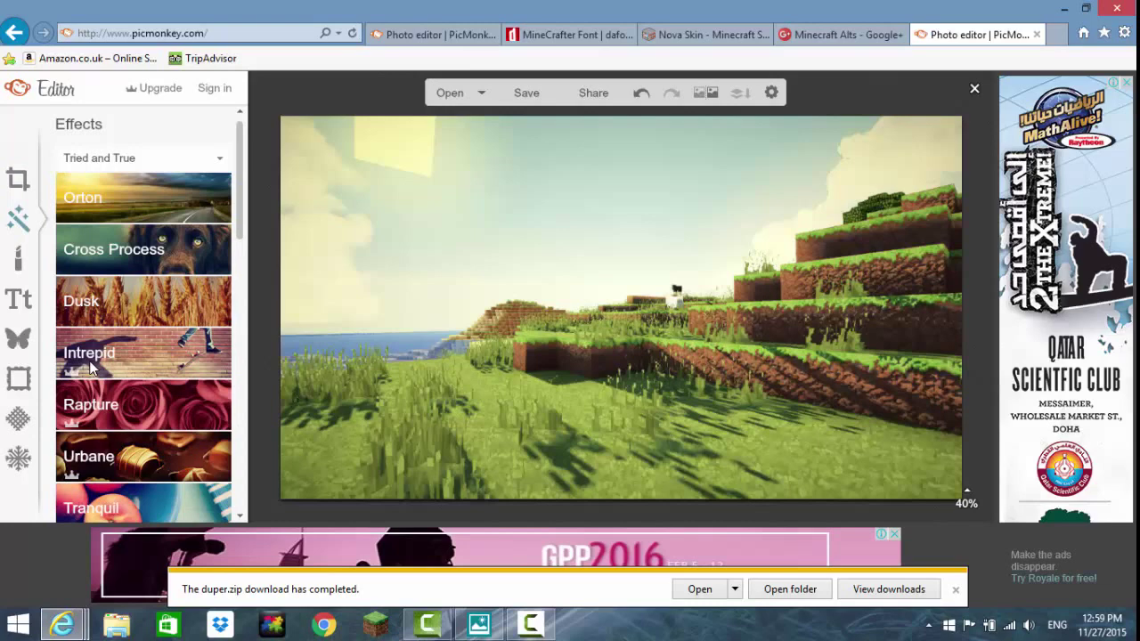
{"action": "left_click", "coordinate": [93, 262]}
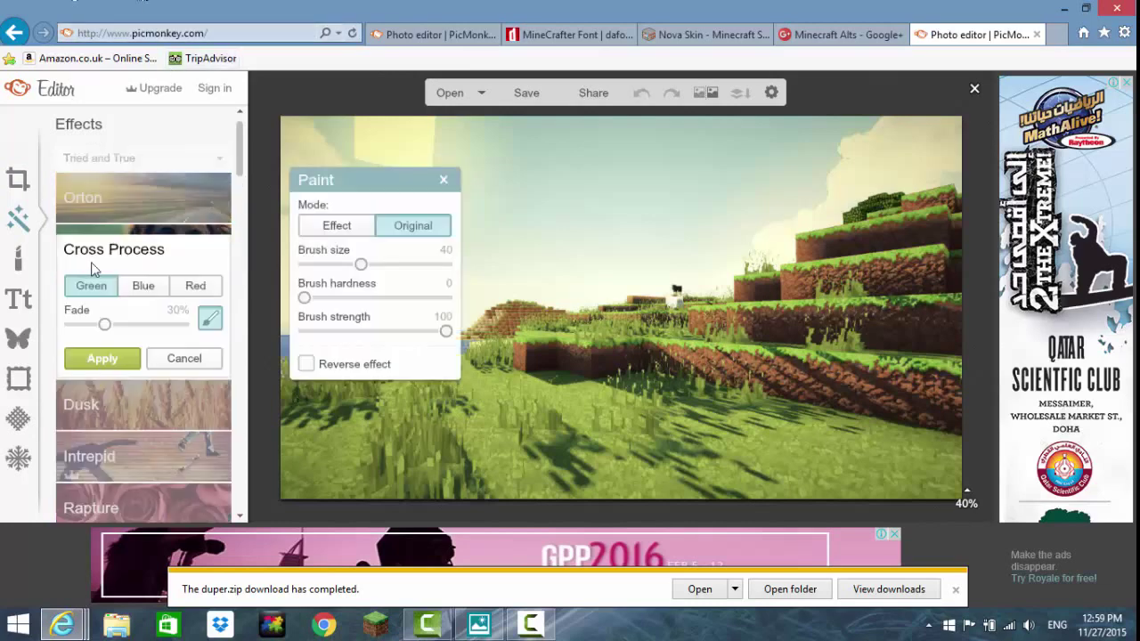
{"action": "scroll", "coordinate": [162, 374], "scroll_direction": "down", "scroll_amount": 4}
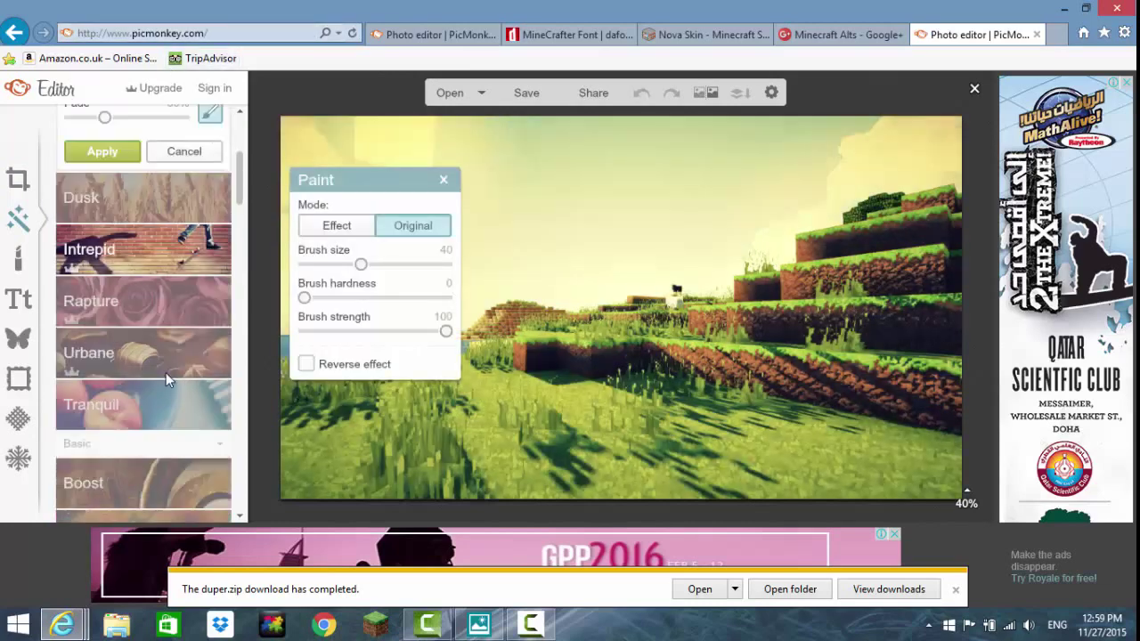
{"action": "scroll", "coordinate": [161, 356], "scroll_direction": "down", "scroll_amount": 3}
{"action": "left_click", "coordinate": [443, 179]}
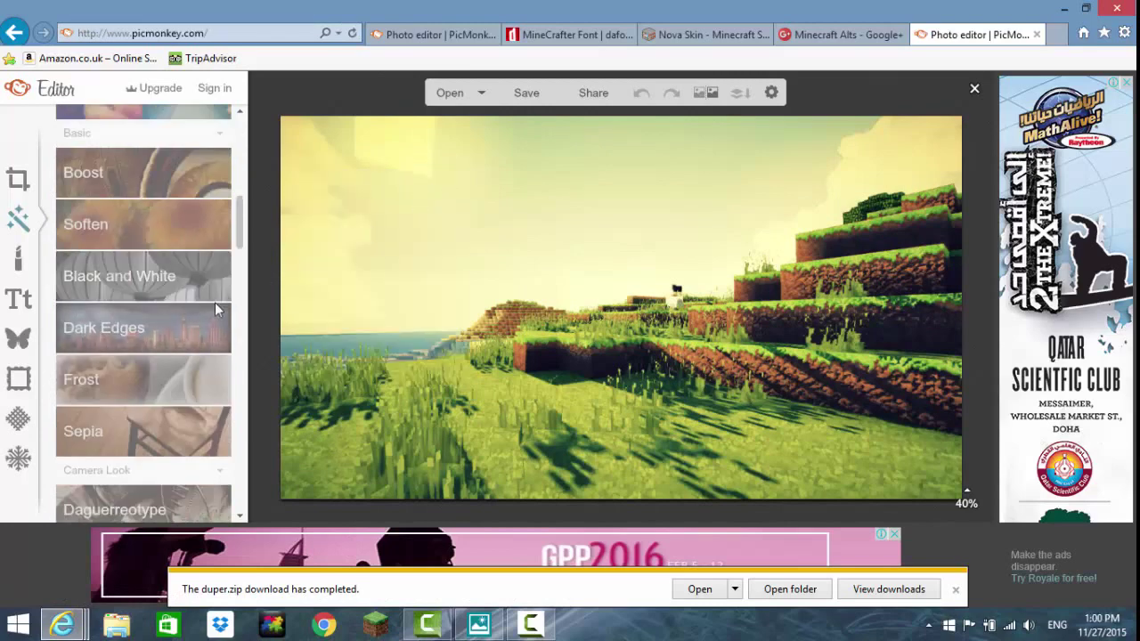
{"action": "scroll", "coordinate": [178, 356], "scroll_direction": "down", "scroll_amount": 5}
{"action": "left_click_drag", "start_coordinate": [242, 268], "coordinate": [223, 115]}
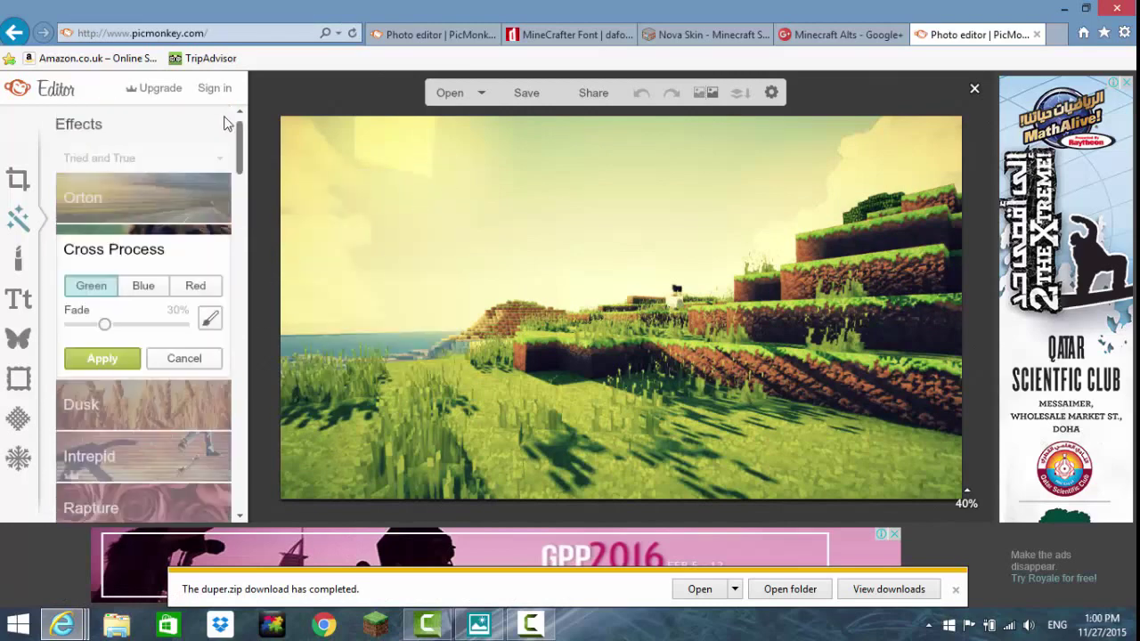
{"action": "scroll", "coordinate": [211, 201], "scroll_direction": "down", "scroll_amount": 3}
Step: Preview Dusk, HDR and Cinerama, then apply Lomo with 50% blurred edges and 0% fade
{"action": "left_click", "coordinate": [196, 162]}
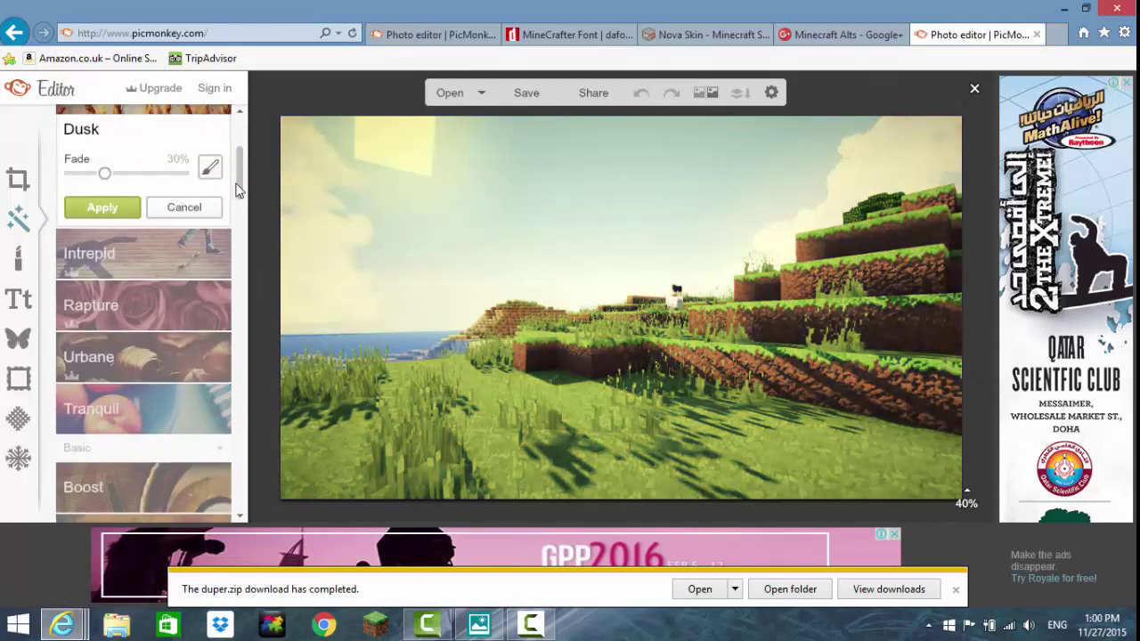
{"action": "scroll", "coordinate": [240, 190], "scroll_direction": "down", "scroll_amount": 2}
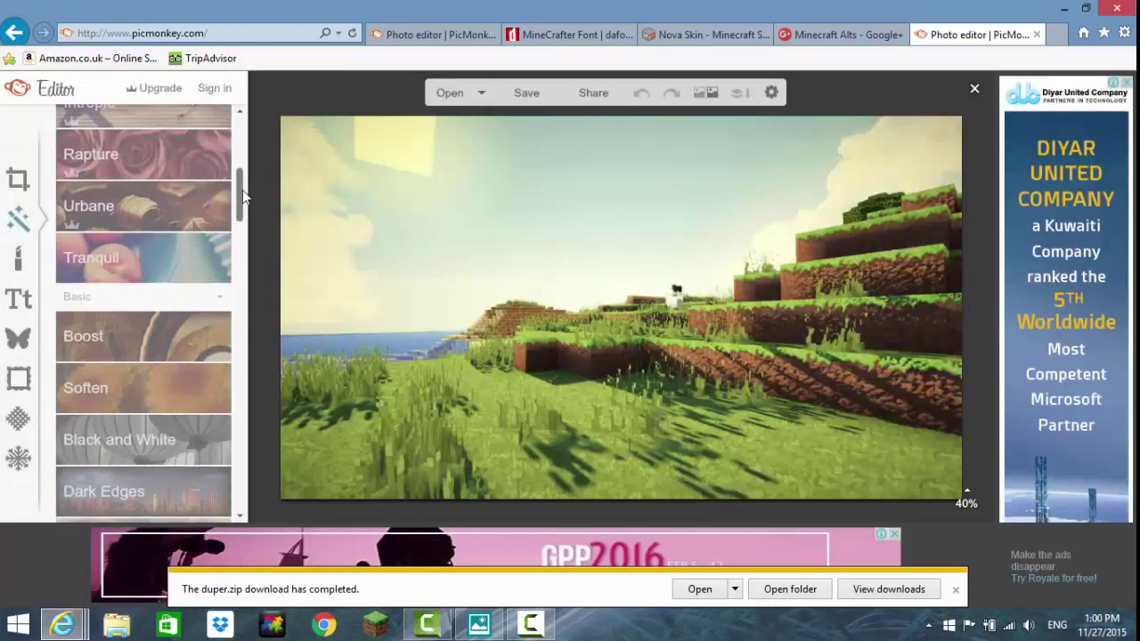
{"action": "left_click_drag", "start_coordinate": [242, 189], "coordinate": [248, 272]}
{"action": "left_click", "coordinate": [183, 232]}
{"action": "left_click", "coordinate": [157, 344]}
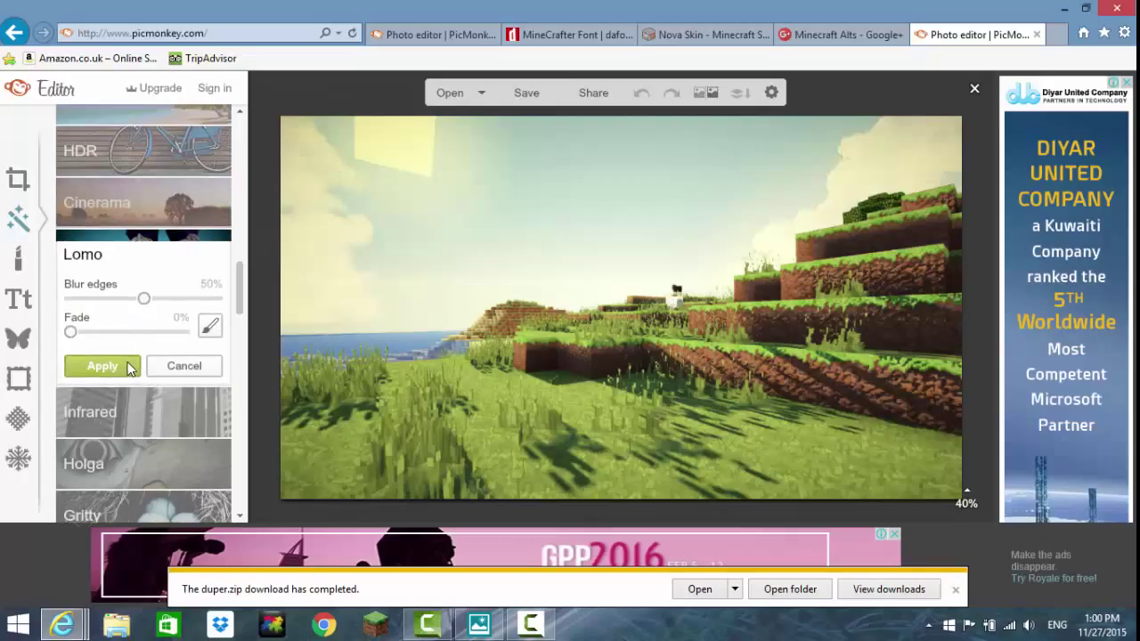
{"action": "left_click", "coordinate": [127, 374]}
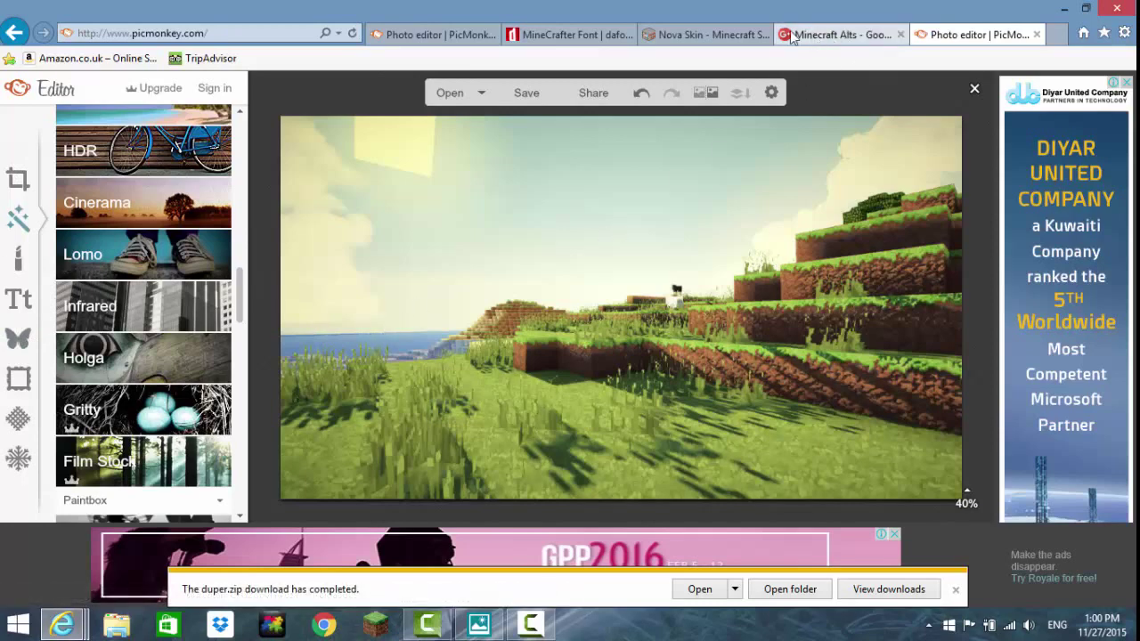
Step: Search Google for 'minecraft tex' from the address bar and scan the results
{"action": "left_click", "coordinate": [538, 40]}
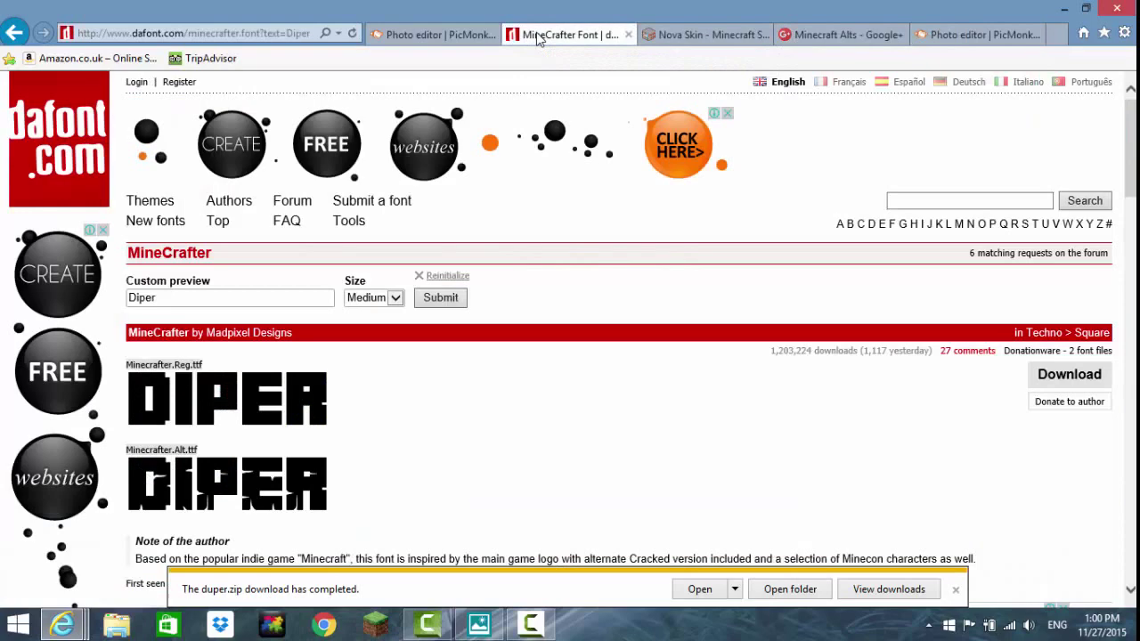
{"action": "left_click", "coordinate": [432, 34]}
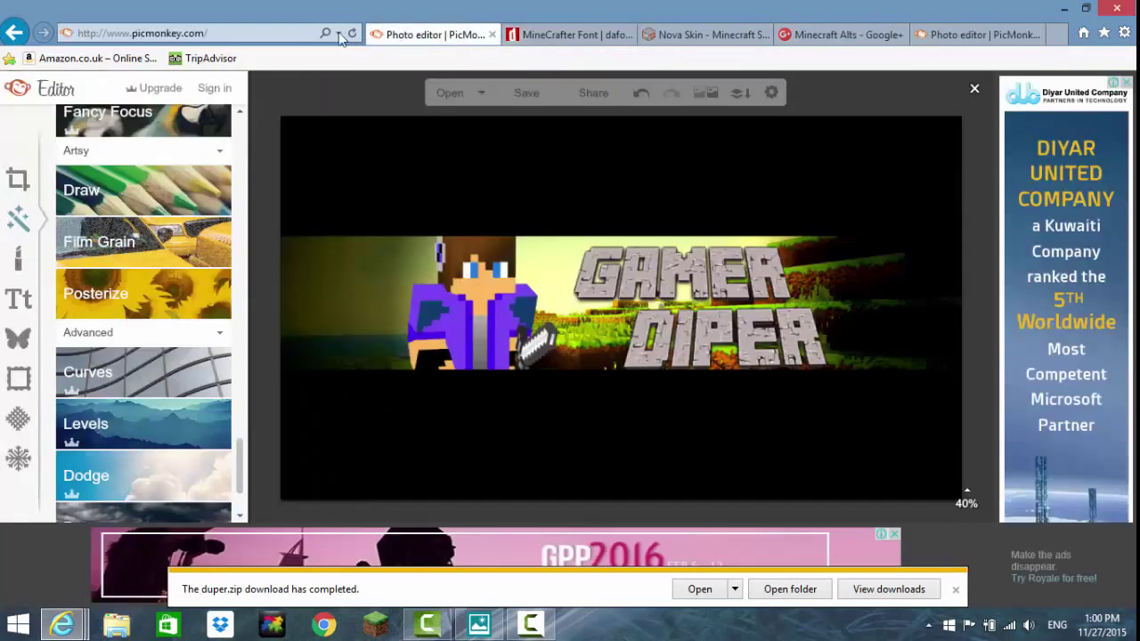
{"action": "left_click", "coordinate": [263, 36]}
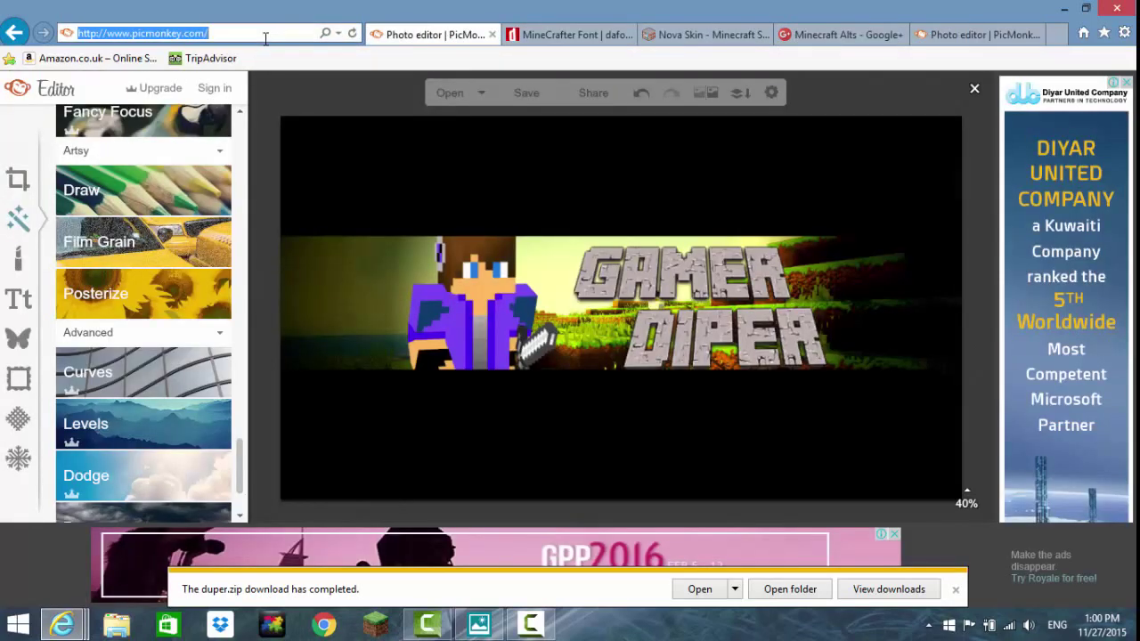
{"action": "type", "text": "minecraft t"}
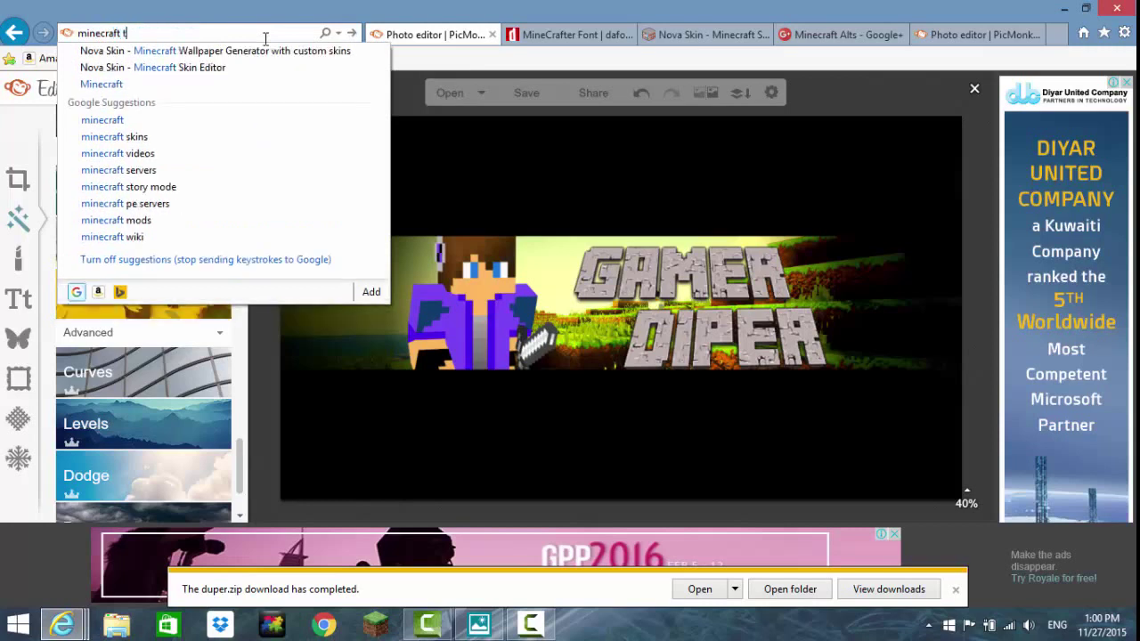
{"action": "type", "text": "ext"}
{"action": "key", "text": "Return"}
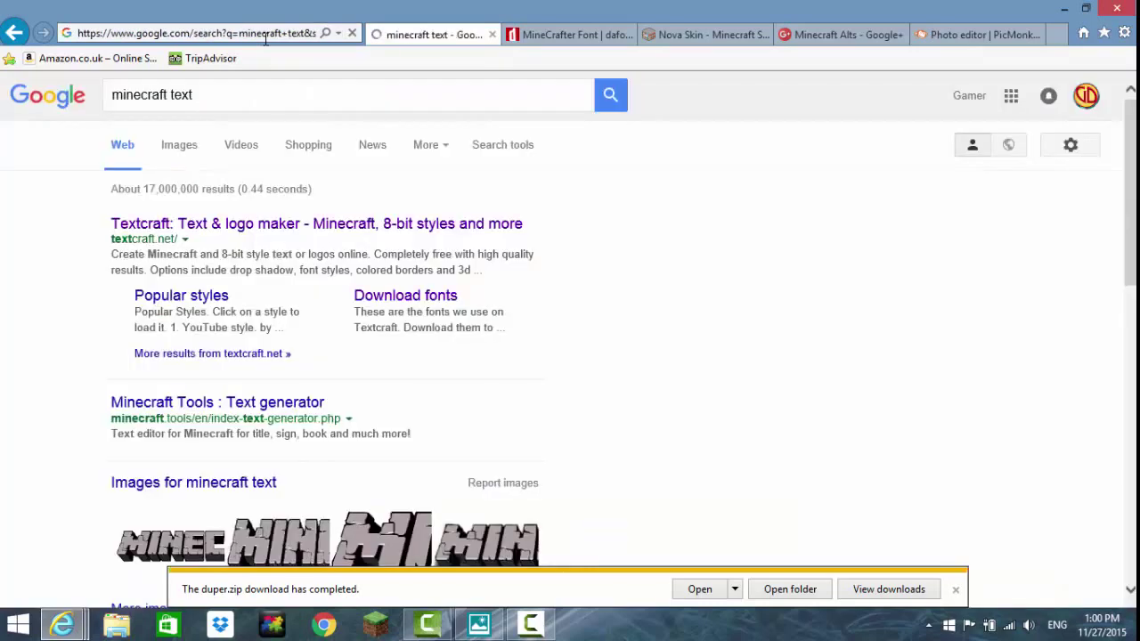
{"action": "scroll", "coordinate": [318, 258], "scroll_direction": "down", "scroll_amount": 1}
{"action": "scroll", "coordinate": [312, 267], "scroll_direction": "down", "scroll_amount": 8}
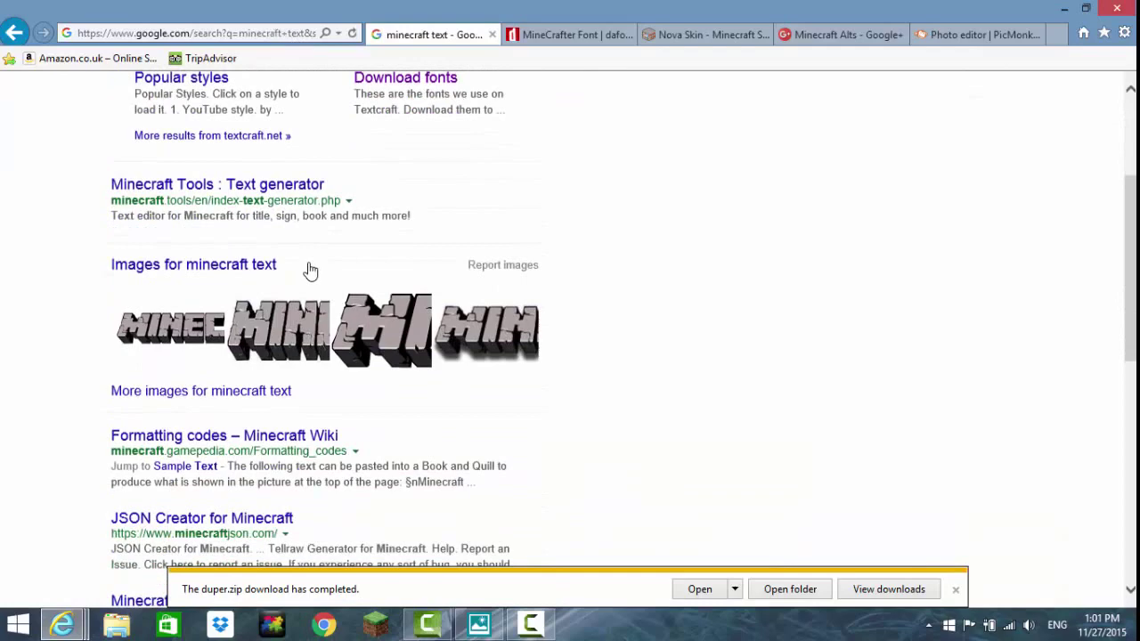
{"action": "scroll", "coordinate": [299, 254], "scroll_direction": "up", "scroll_amount": 10}
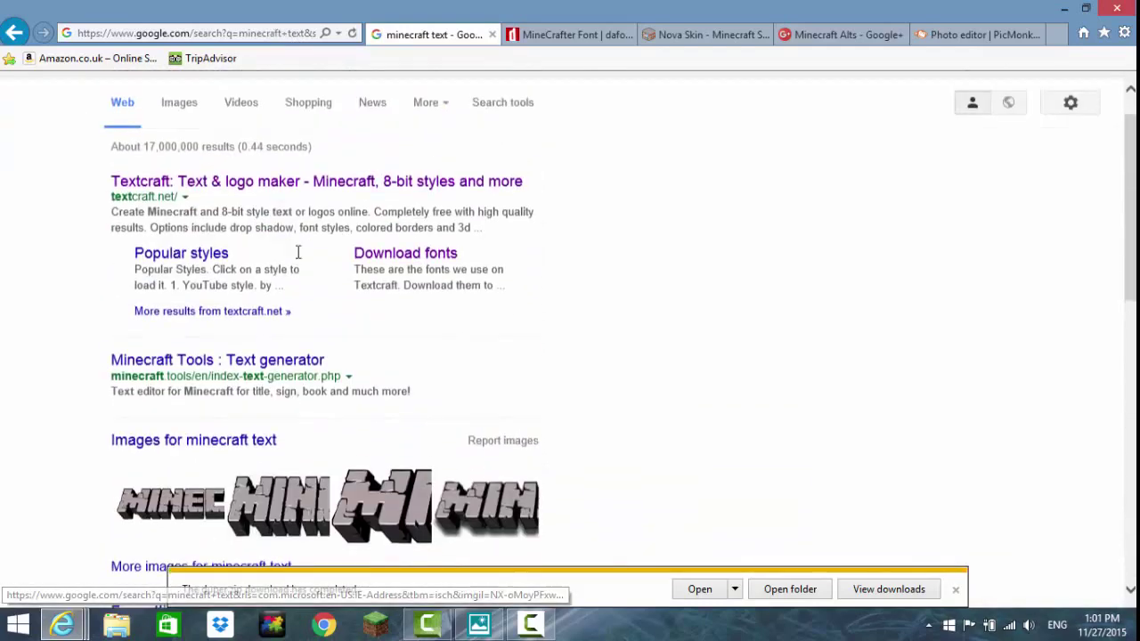
Step: Refine the search to 'minecraft text picture' and open the Textcraft result
{"action": "left_click", "coordinate": [333, 92]}
{"action": "type", "text": "pi"}
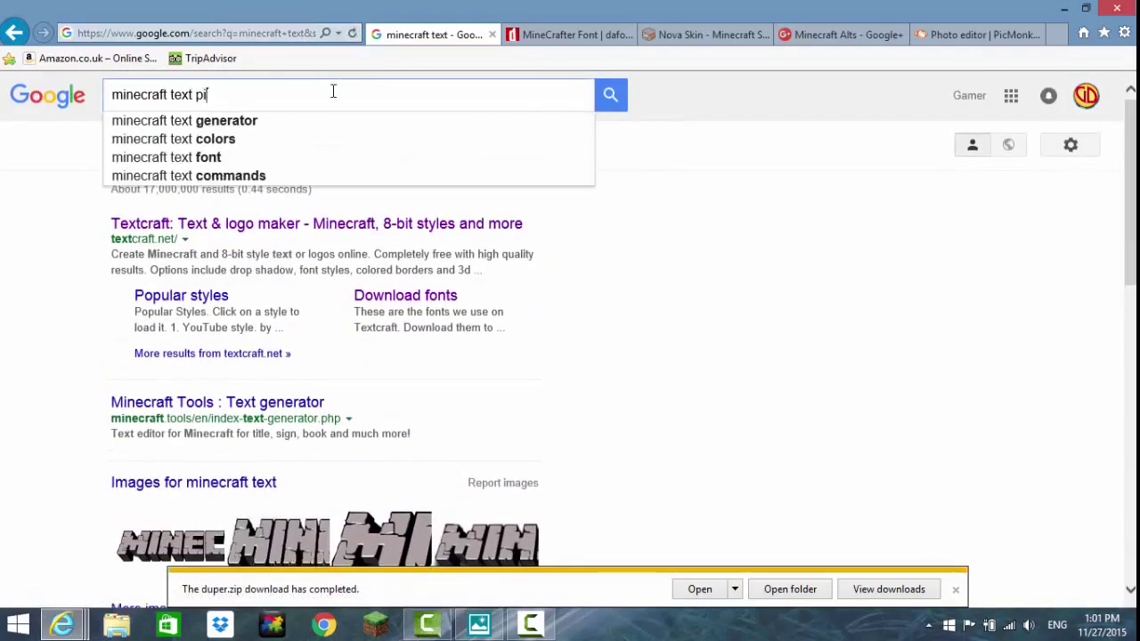
{"action": "type", "text": "ctiure"}
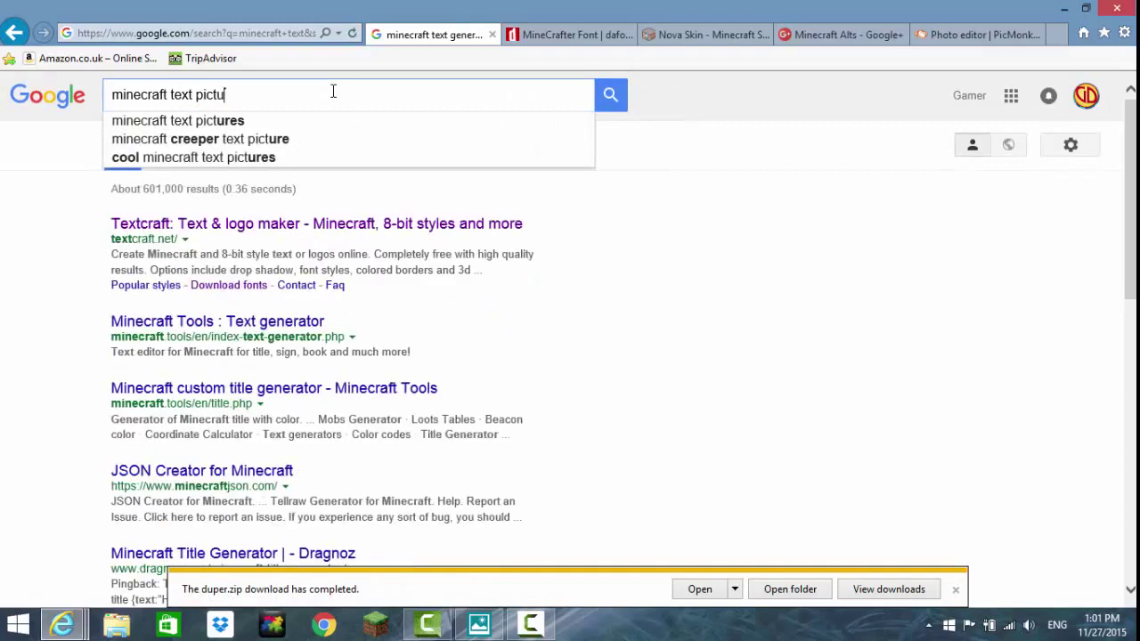
{"action": "key", "text": "Return"}
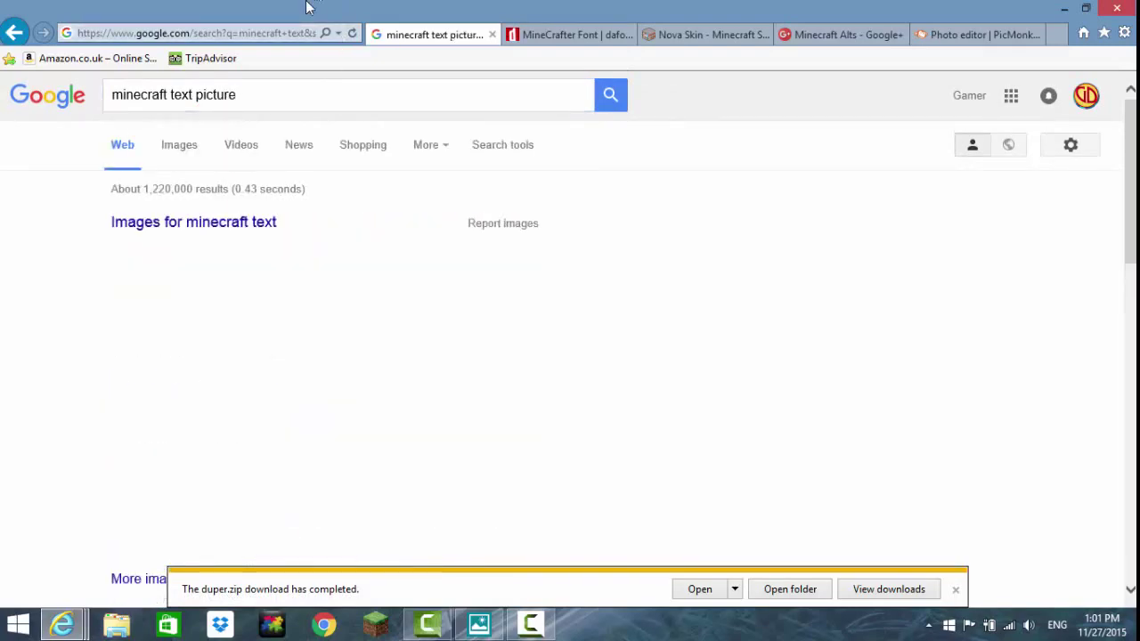
{"action": "scroll", "coordinate": [269, 258], "scroll_direction": "down", "scroll_amount": 3}
{"action": "scroll", "coordinate": [270, 258], "scroll_direction": "down", "scroll_amount": 5}
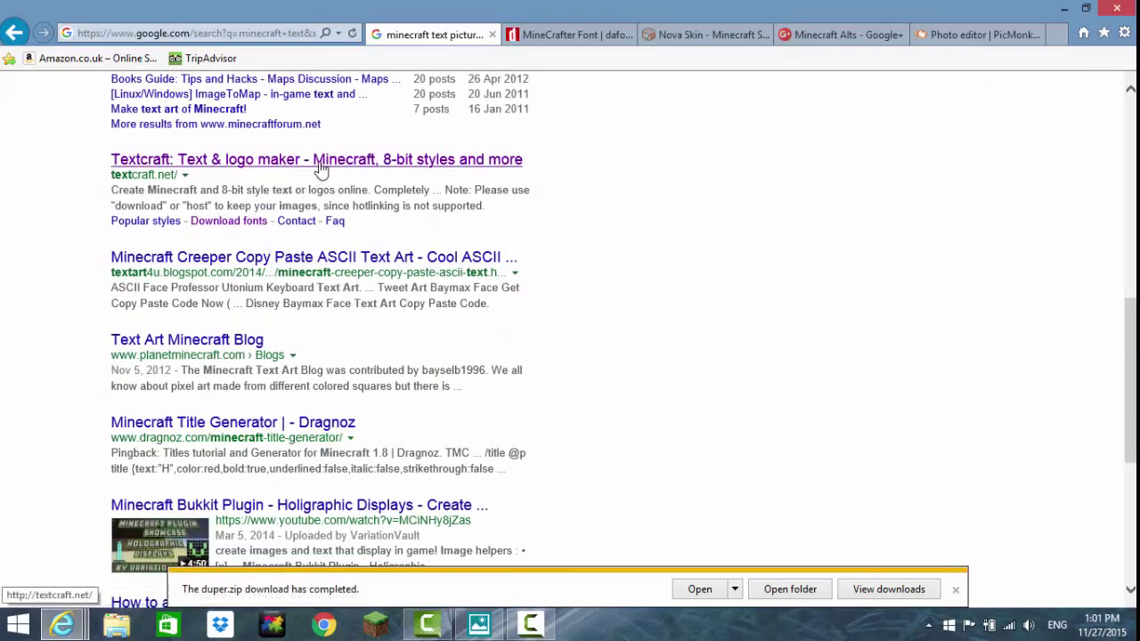
{"action": "left_click", "coordinate": [321, 166]}
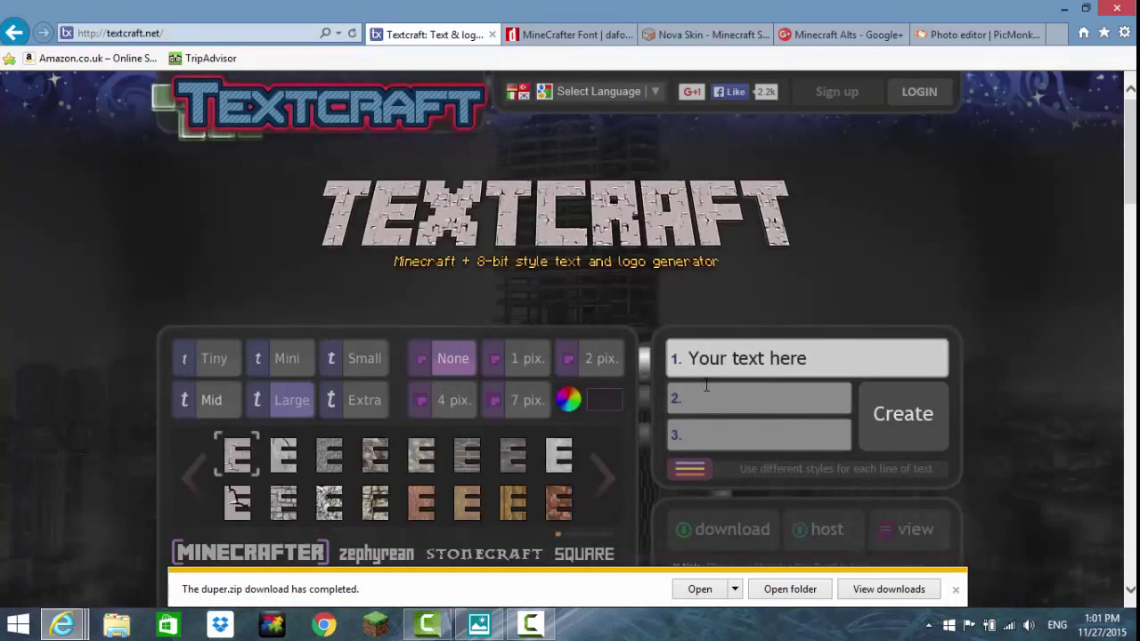
Step: Generate a Minecraft-style 'Gamer' text image in Textcraft
{"action": "left_click", "coordinate": [846, 357]}
{"action": "left_click_drag", "start_coordinate": [771, 365], "coordinate": [690, 363]}
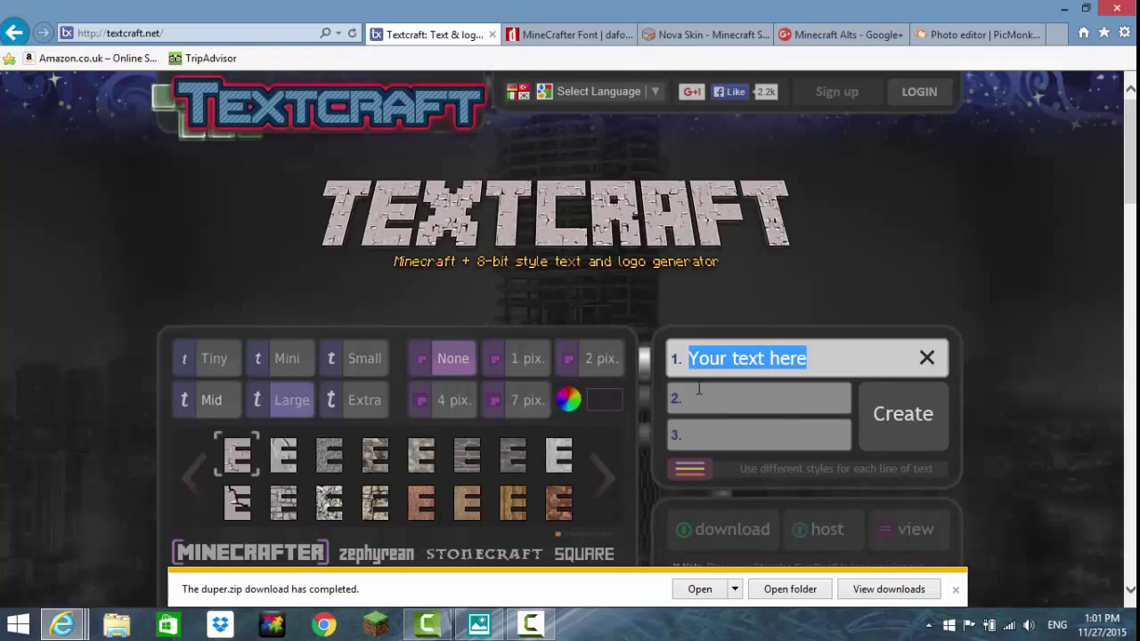
{"action": "type", "text": "GAmer"}
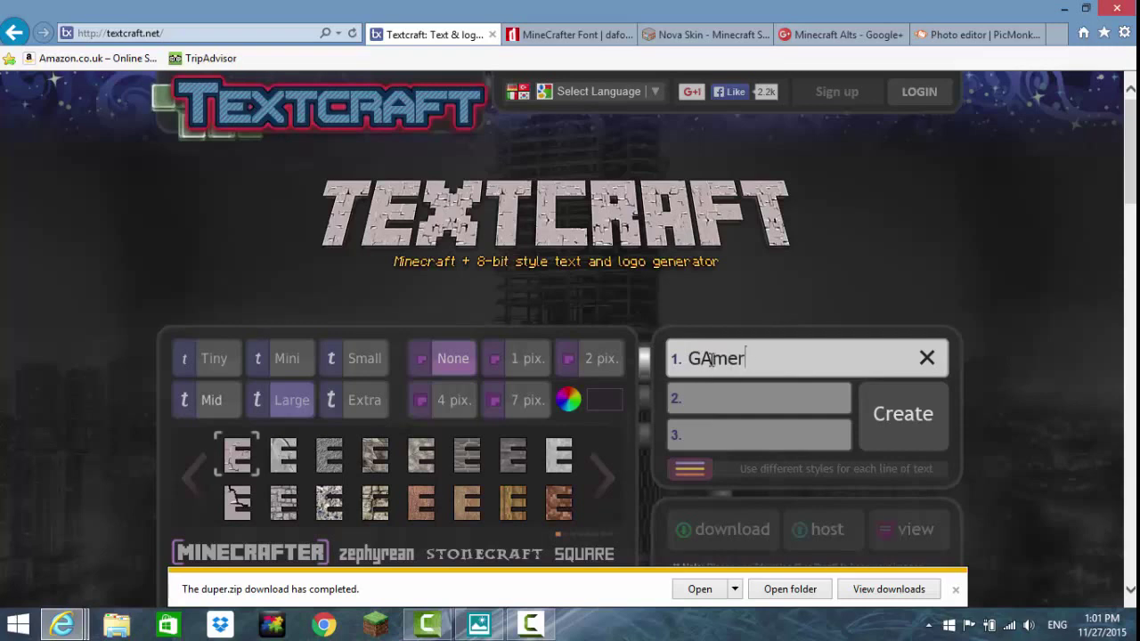
{"action": "key", "text": "BackSpace"}
{"action": "type", "text": "a"}
{"action": "left_click", "coordinate": [917, 432]}
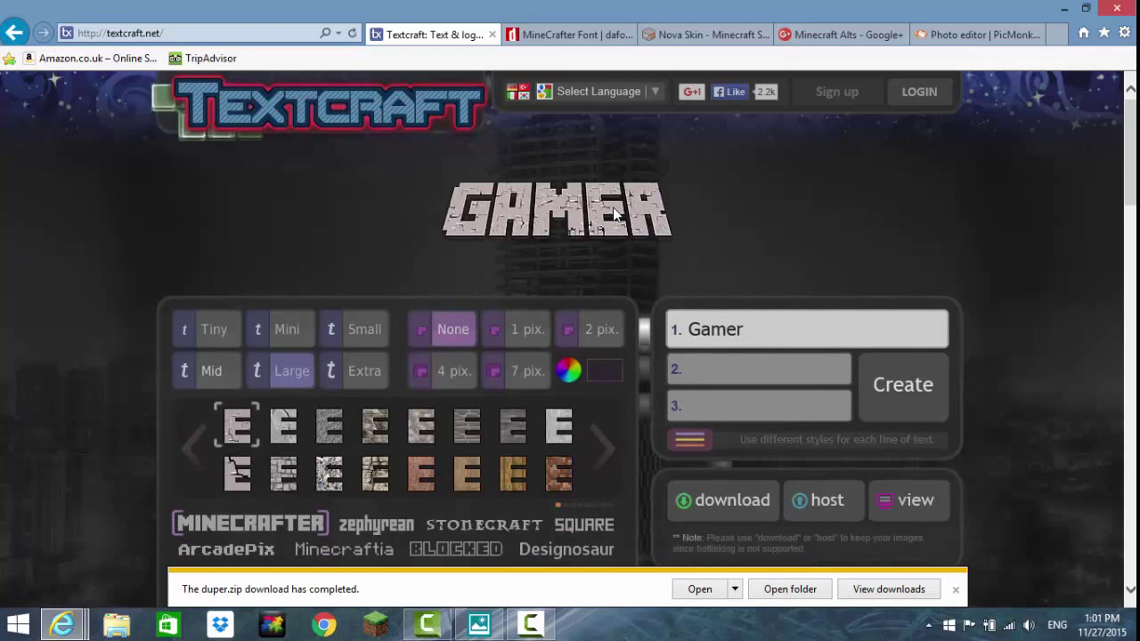
{"action": "right_click", "coordinate": [613, 213]}
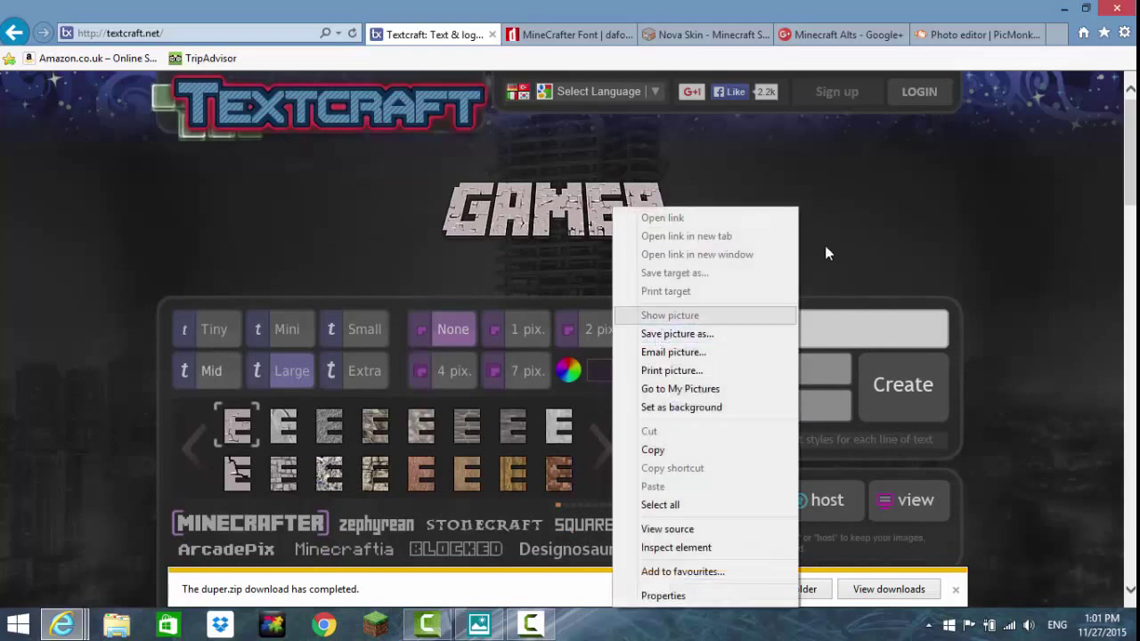
{"action": "left_click", "coordinate": [857, 237]}
Step: Change the text to 'Diper', generate it, and save the image to the computer
{"action": "left_click", "coordinate": [779, 322]}
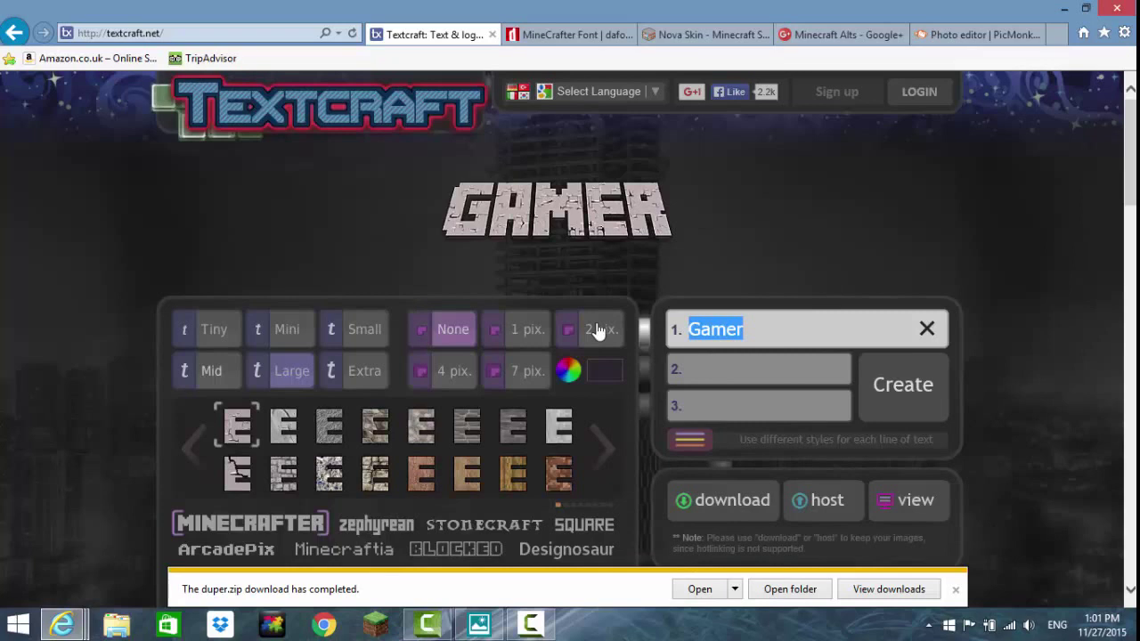
{"action": "type", "text": "Dipe"}
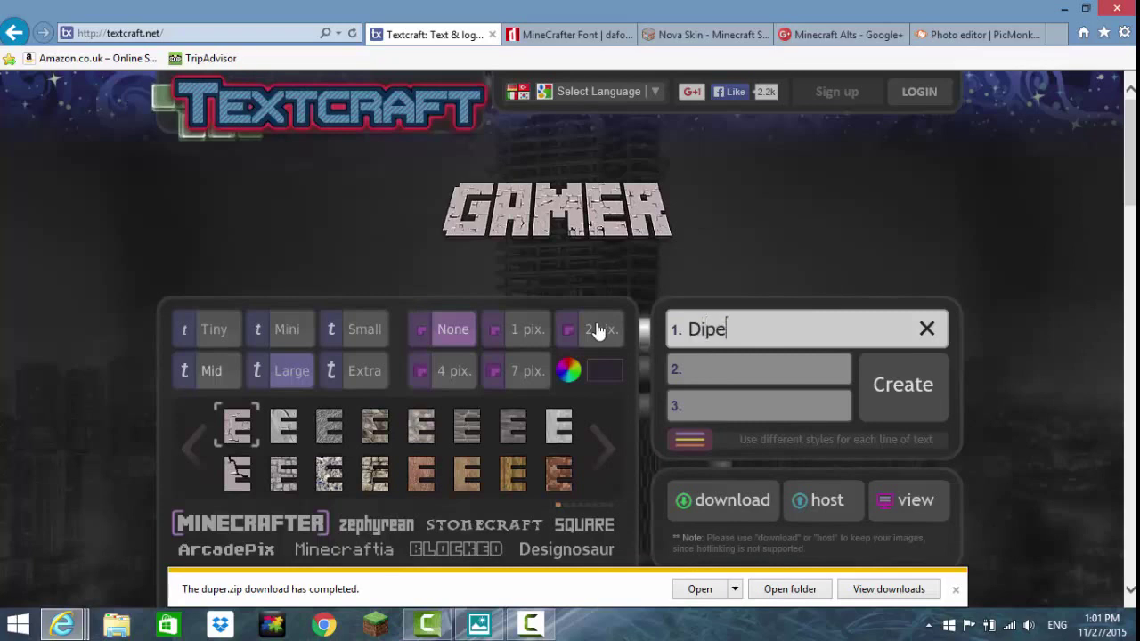
{"action": "type", "text": "r"}
{"action": "left_click", "coordinate": [914, 392]}
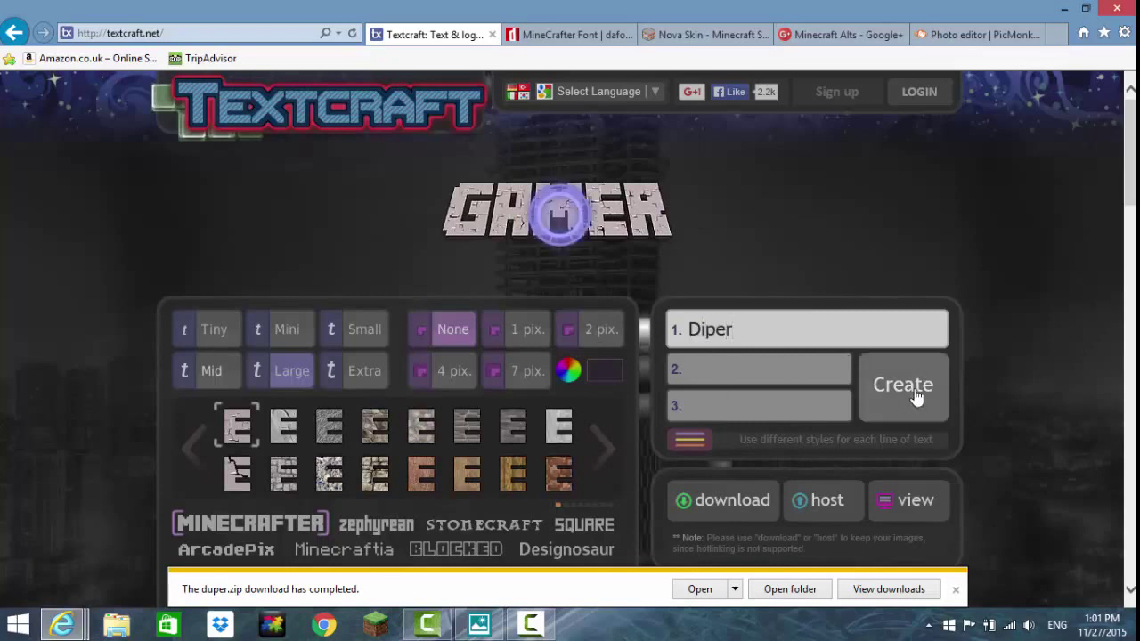
{"action": "right_click", "coordinate": [628, 219]}
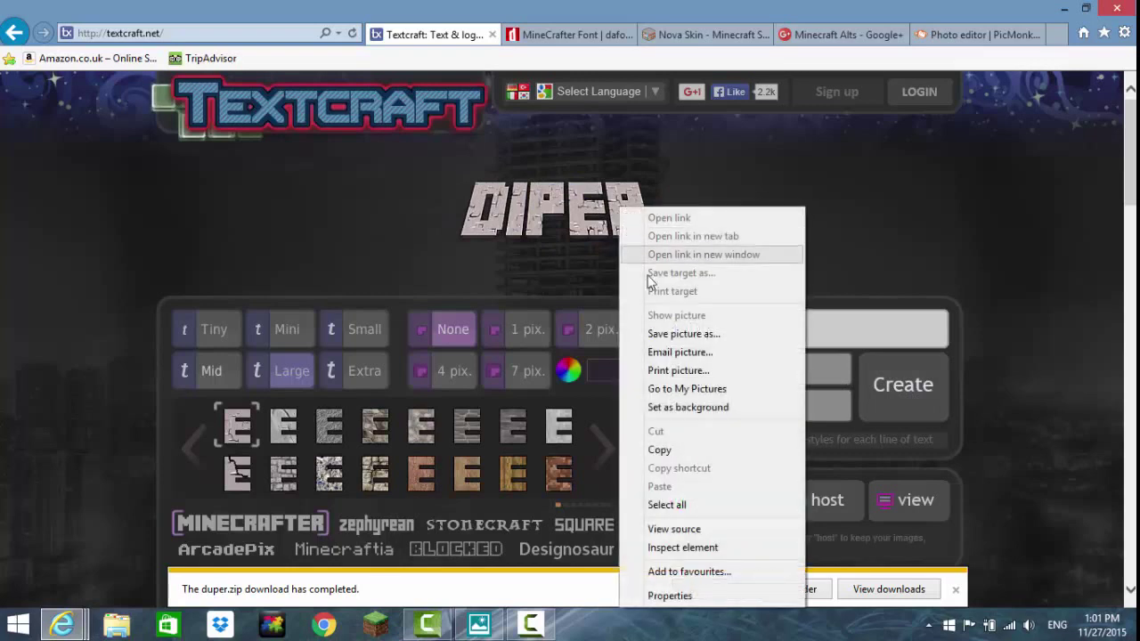
{"action": "left_click", "coordinate": [678, 332]}
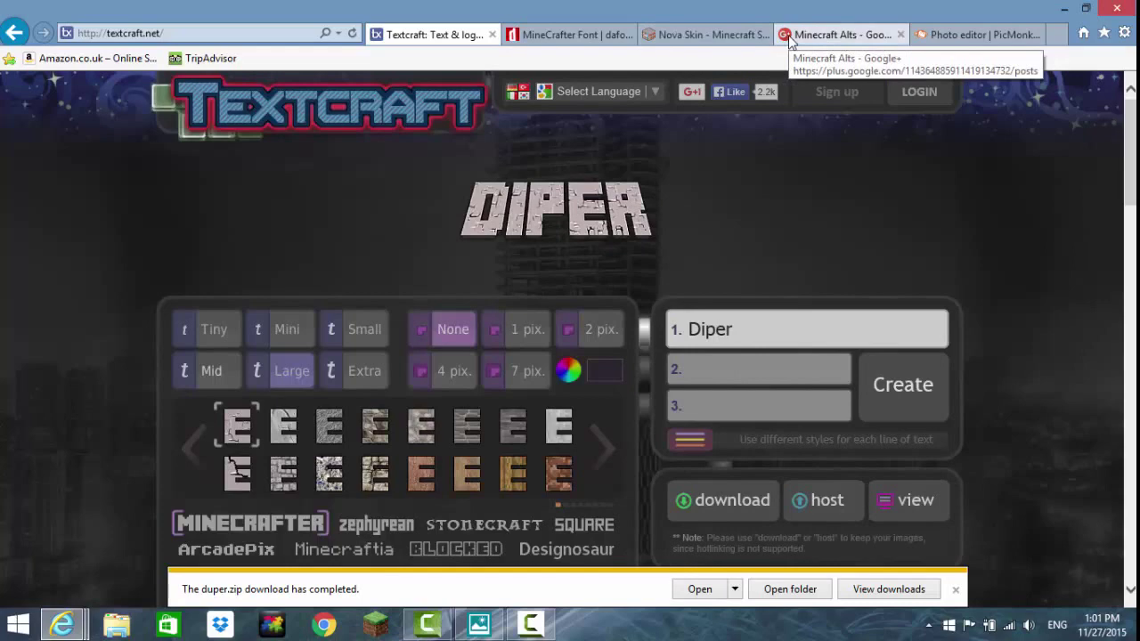
{"action": "left_click", "coordinate": [700, 33]}
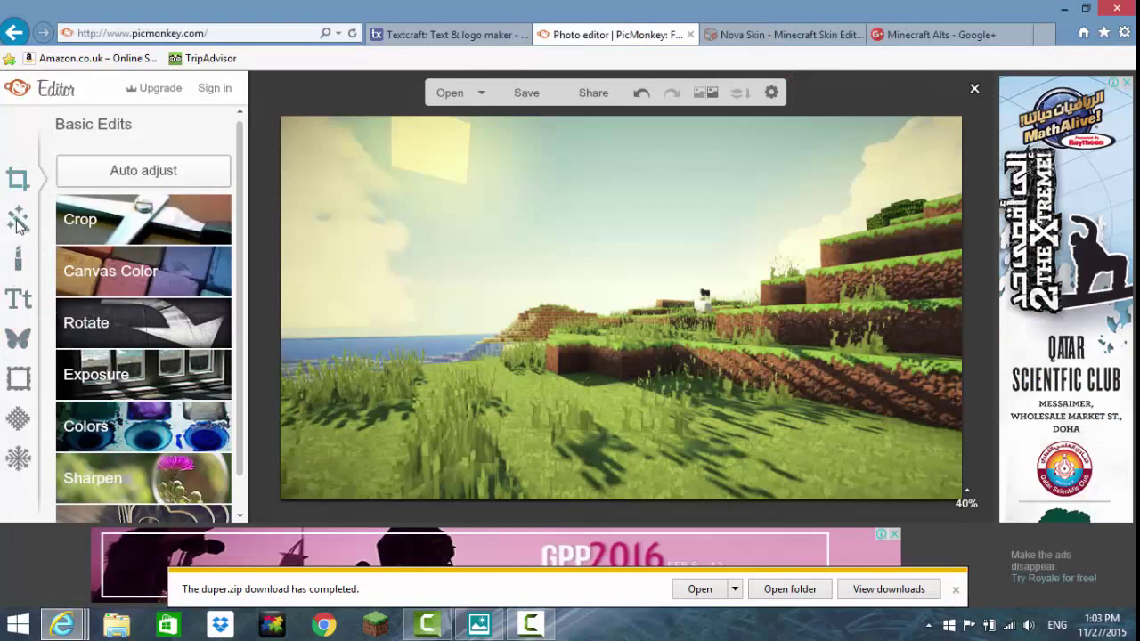
Step: Add a black rectangle from the Geometric overlays onto the landscape photo
{"action": "left_click", "coordinate": [27, 336]}
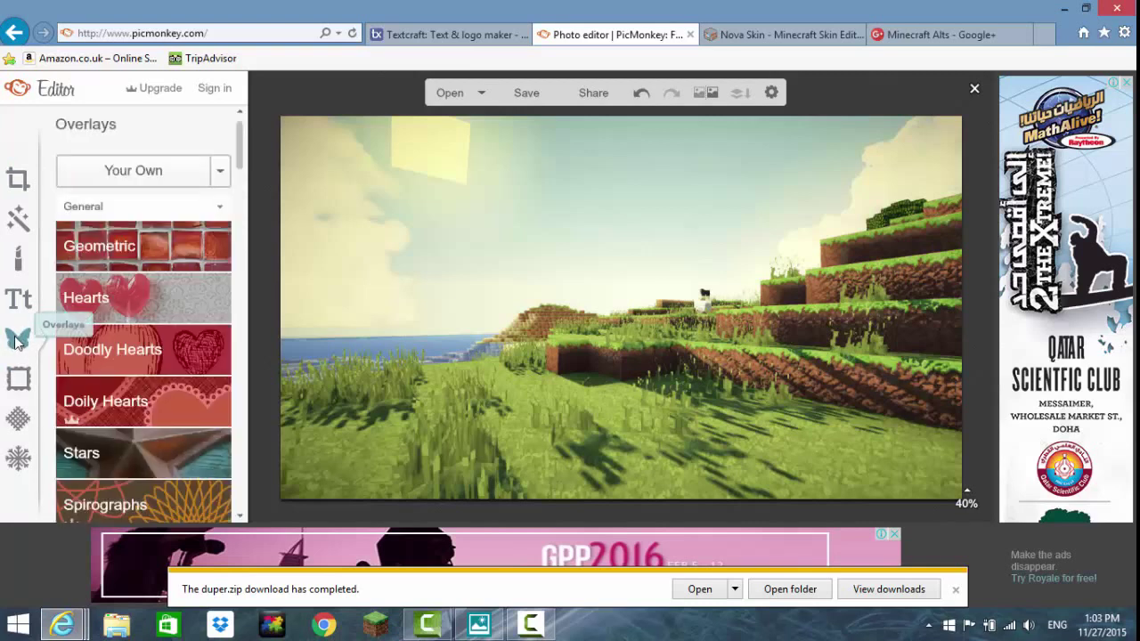
{"action": "left_click", "coordinate": [83, 250]}
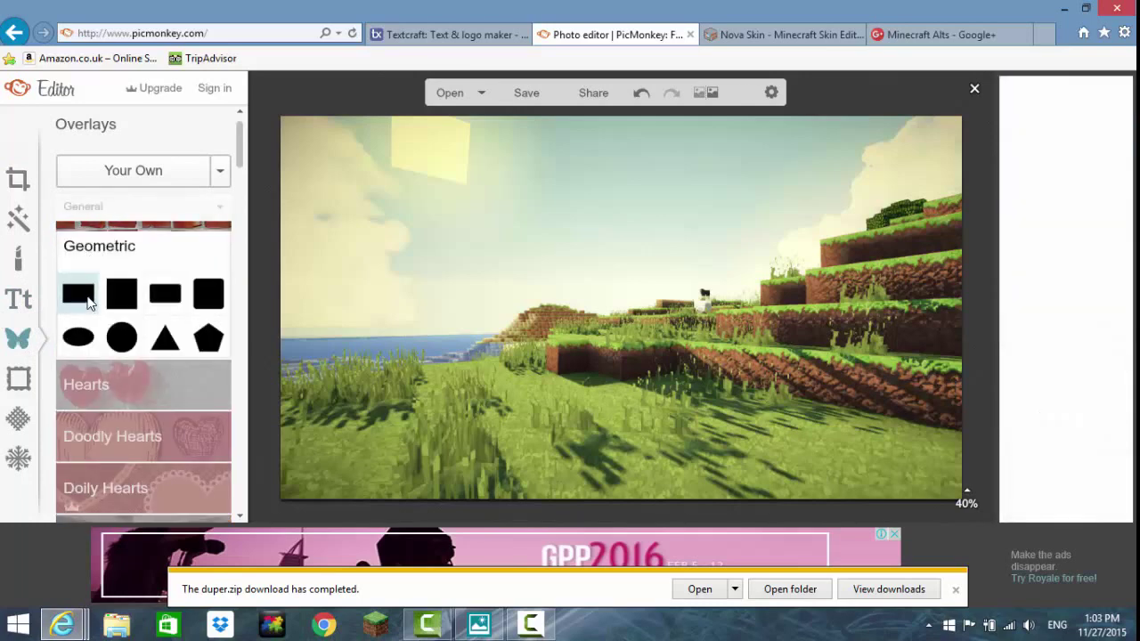
{"action": "left_click", "coordinate": [89, 303]}
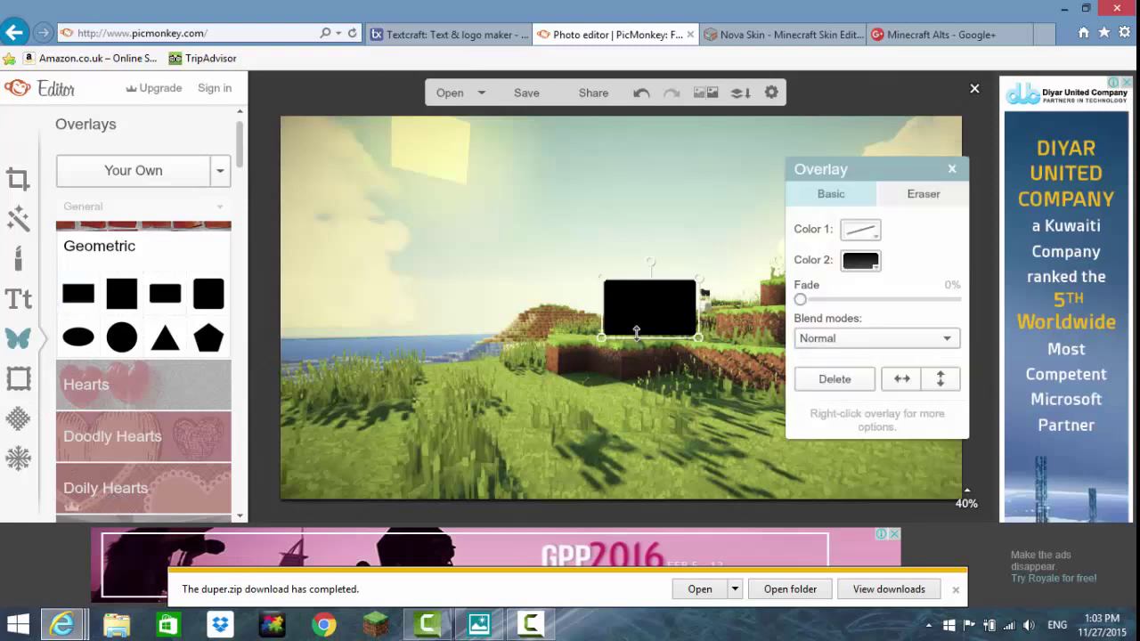
Step: Stretch the rectangle into a full-width black bar along the photo's bottom edge
{"action": "left_click_drag", "start_coordinate": [603, 335], "coordinate": [269, 500]}
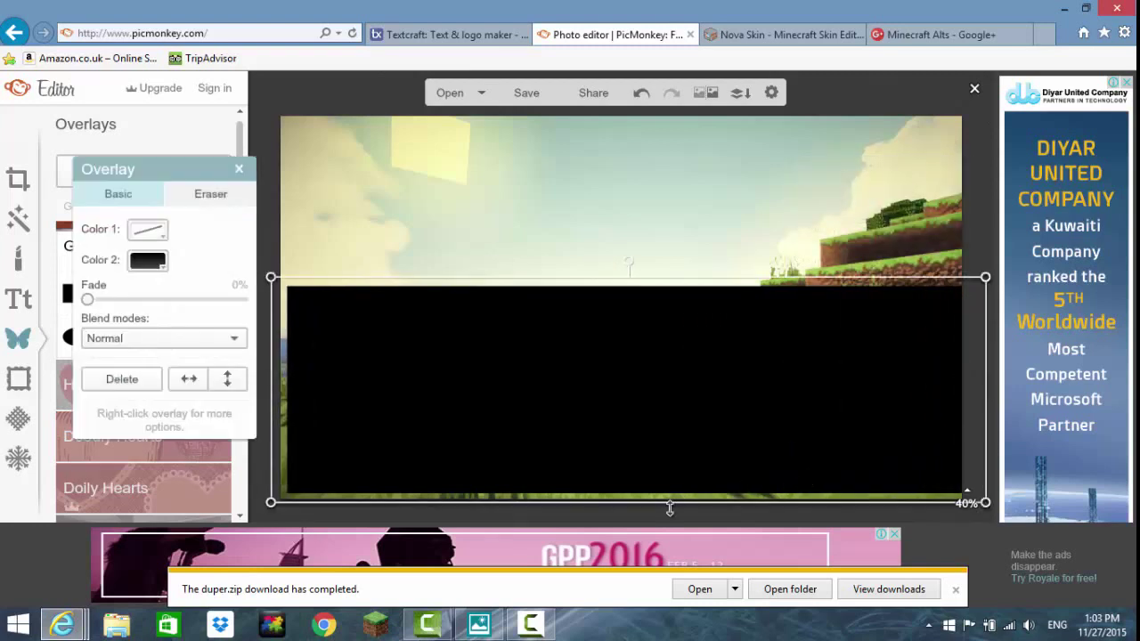
{"action": "left_click_drag", "start_coordinate": [669, 509], "coordinate": [669, 517]}
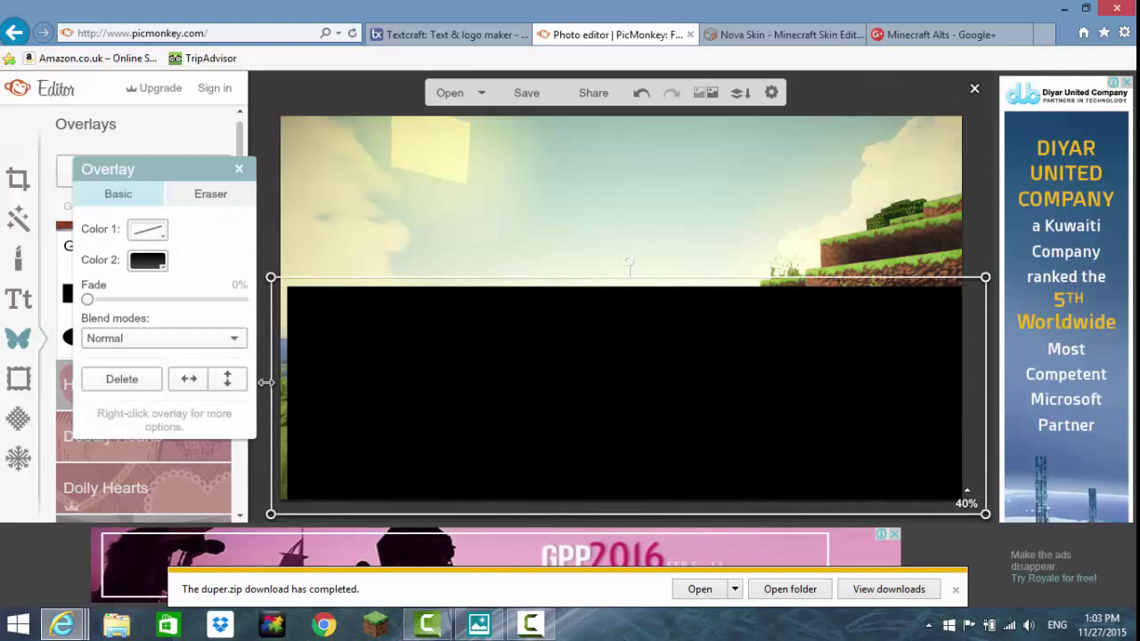
{"action": "left_click_drag", "start_coordinate": [268, 382], "coordinate": [260, 382]}
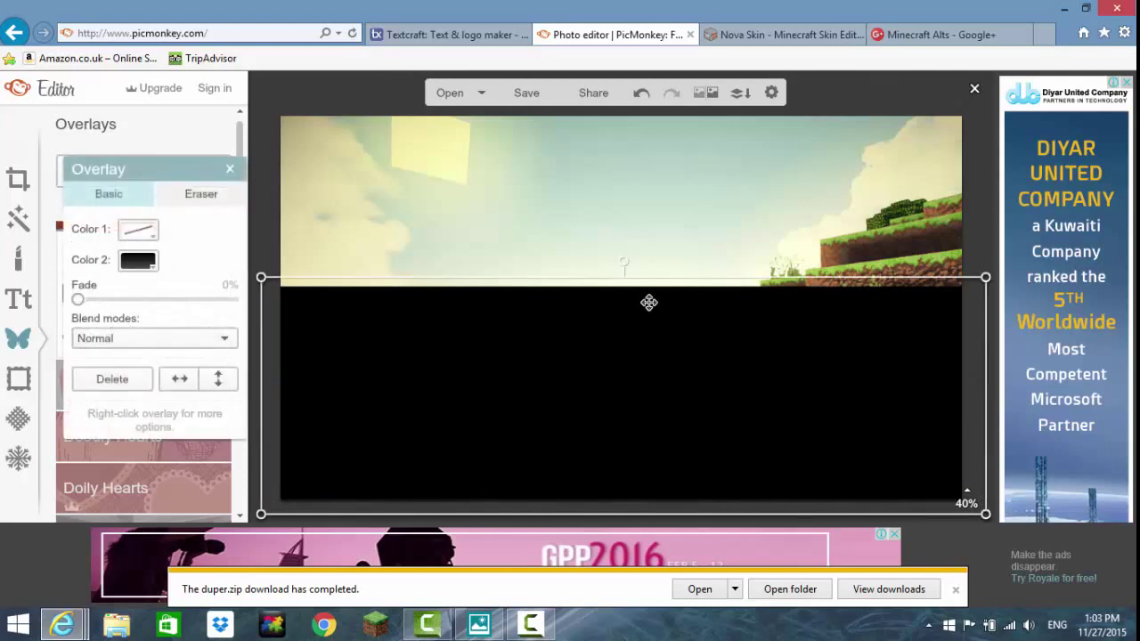
{"action": "left_click_drag", "start_coordinate": [660, 286], "coordinate": [659, 358]}
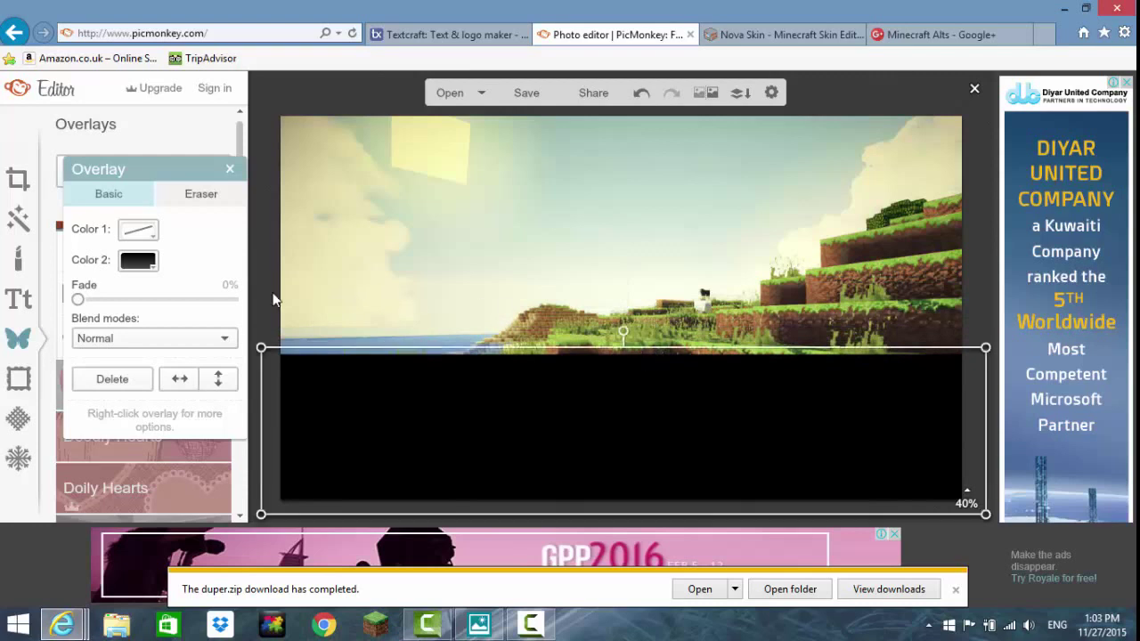
{"action": "left_click_drag", "start_coordinate": [203, 171], "coordinate": [243, 178]}
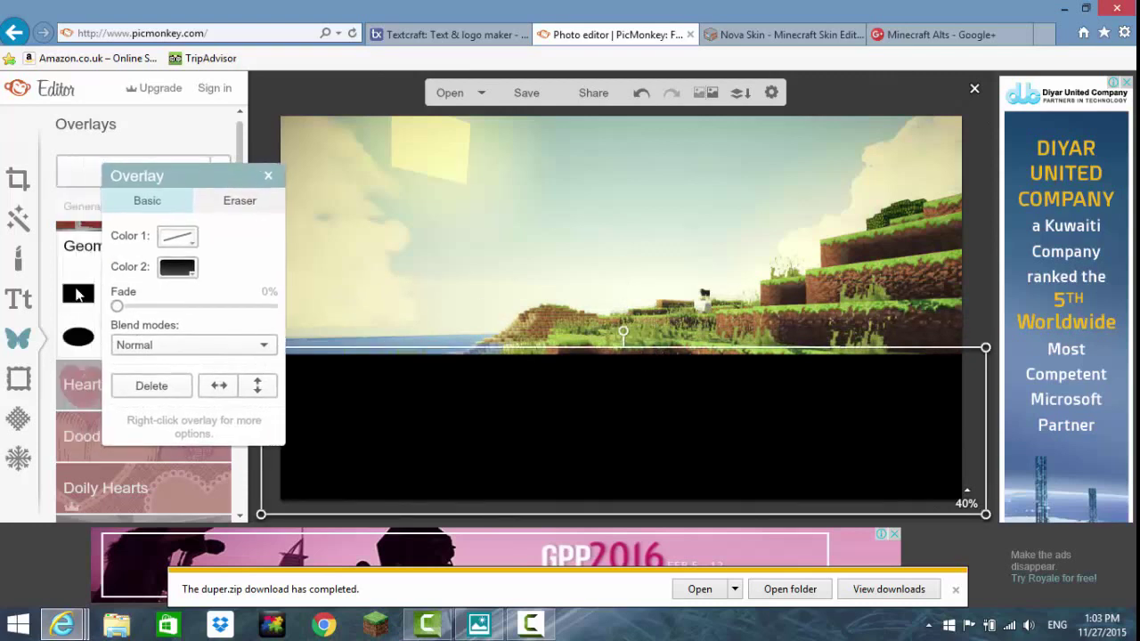
Step: Add another black rectangle and stretch it across the full width of the top
{"action": "left_click", "coordinate": [78, 293]}
{"action": "left_click_drag", "start_coordinate": [650, 310], "coordinate": [972, 194]}
{"action": "left_click_drag", "start_coordinate": [885, 163], "coordinate": [898, 113]}
{"action": "left_click_drag", "start_coordinate": [731, 175], "coordinate": [219, 187]}
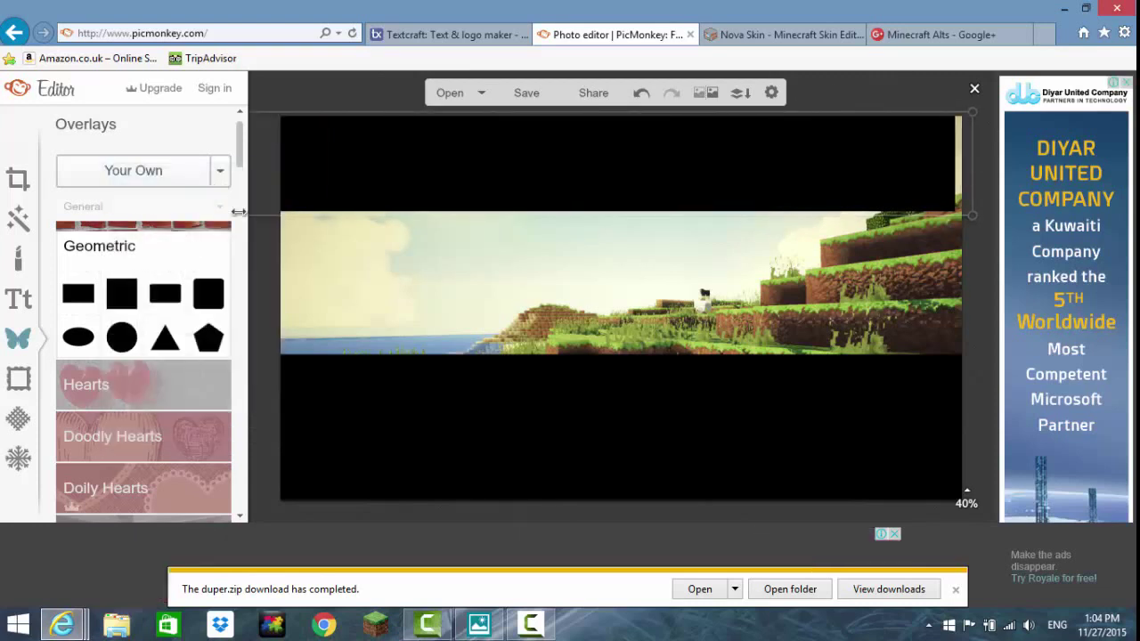
{"action": "left_click_drag", "start_coordinate": [616, 214], "coordinate": [618, 232]}
{"action": "left_click_drag", "start_coordinate": [974, 203], "coordinate": [990, 203]}
Step: Lower the bottom bar's top edge to reveal a wider strip of landscape
{"action": "left_click", "coordinate": [772, 355]}
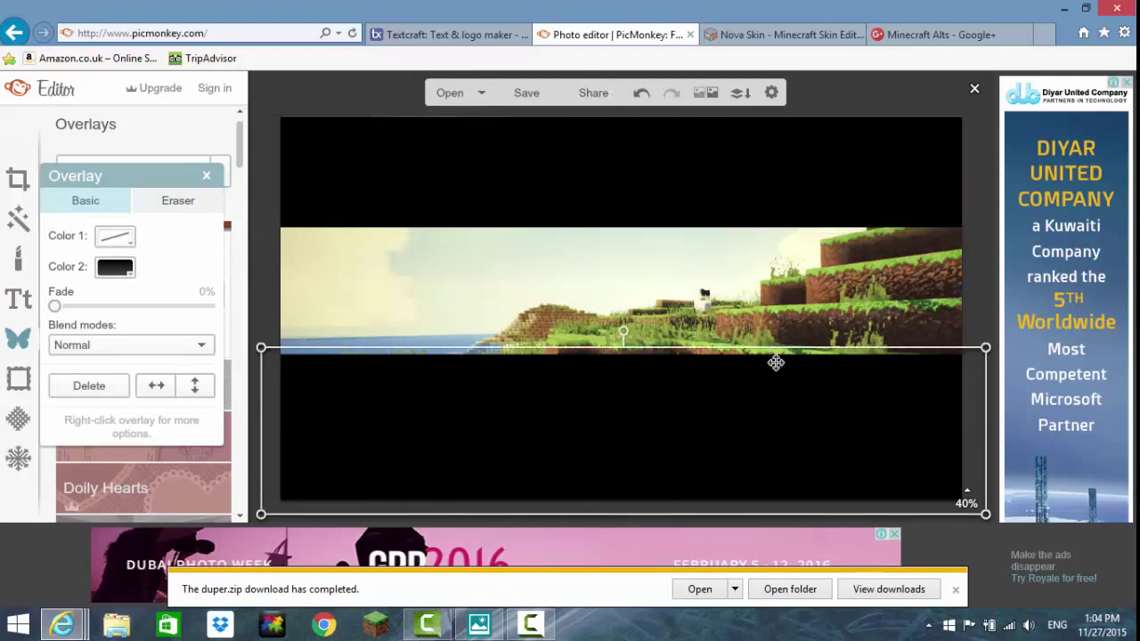
{"action": "left_click_drag", "start_coordinate": [777, 362], "coordinate": [778, 384]}
{"action": "left_click", "coordinate": [802, 295]}
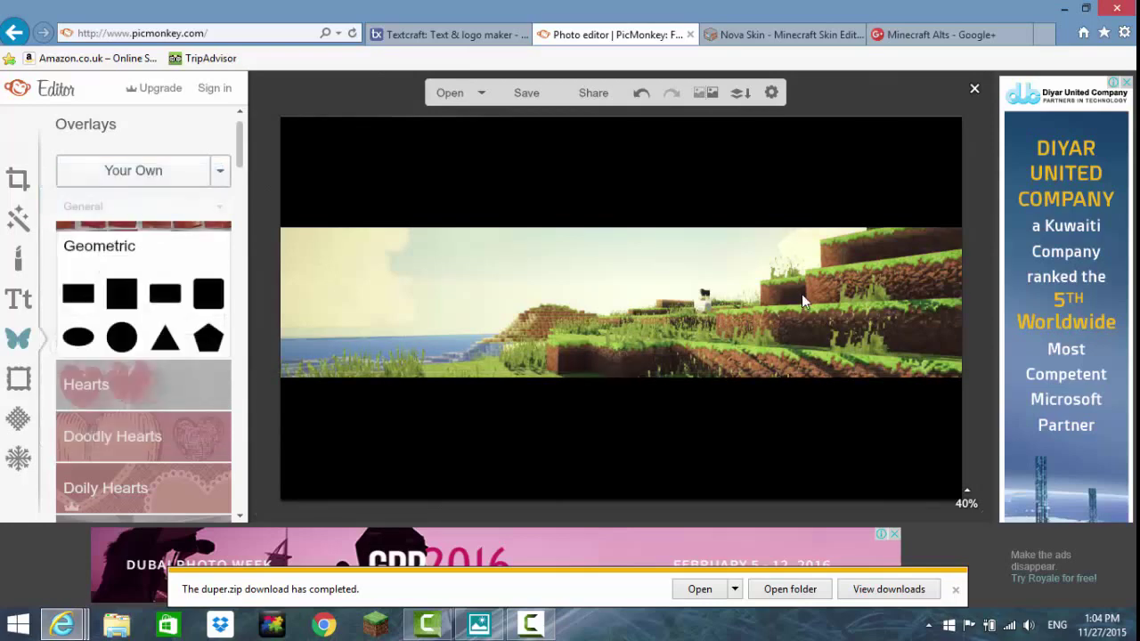
Step: Add the Gamerdiper character image as an overlay, enlarged and moved to the left
{"action": "left_click", "coordinate": [150, 177]}
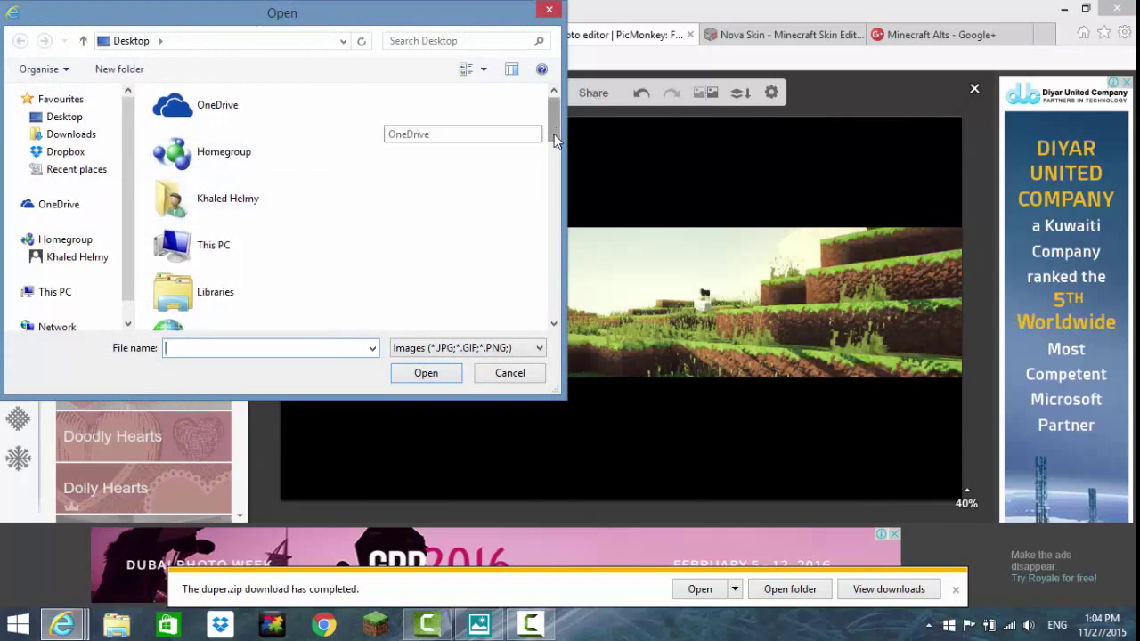
{"action": "left_click_drag", "start_coordinate": [554, 129], "coordinate": [552, 237]}
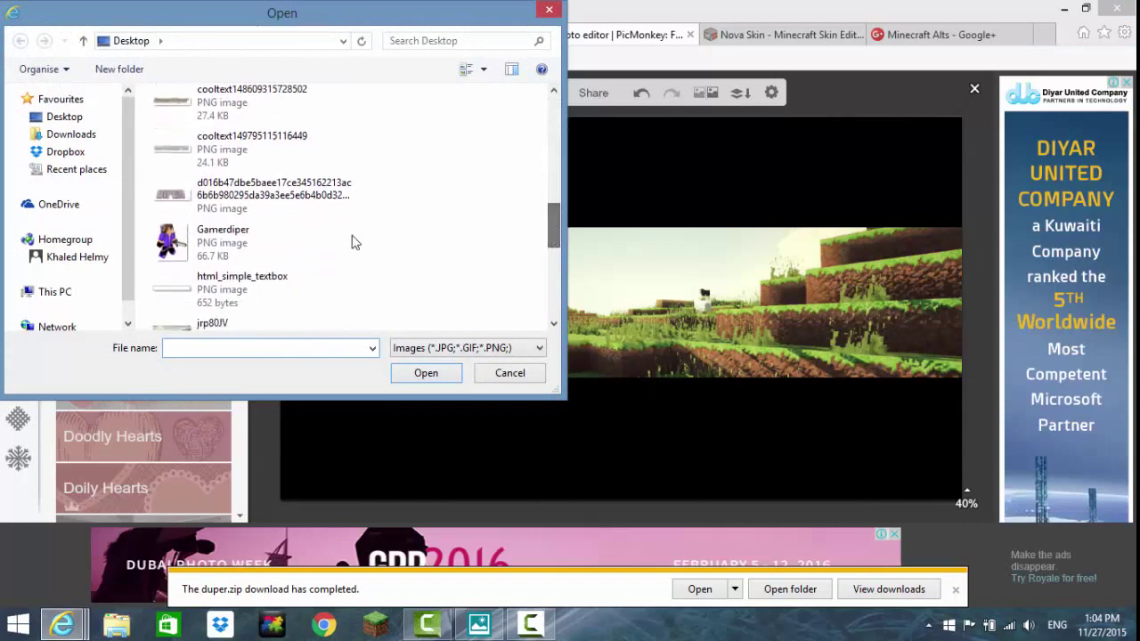
{"action": "double_click", "coordinate": [279, 235]}
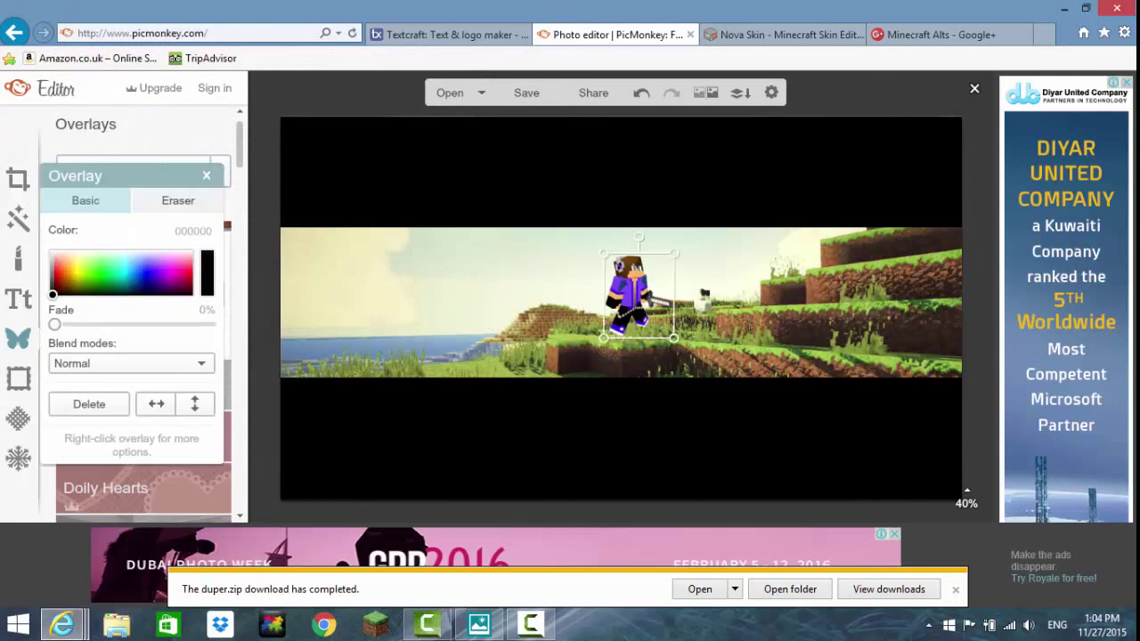
{"action": "left_click_drag", "start_coordinate": [602, 334], "coordinate": [307, 445]}
{"action": "left_click_drag", "start_coordinate": [633, 338], "coordinate": [513, 370]}
Step: Delete the bottom black bar
{"action": "left_click", "coordinate": [682, 458]}
{"action": "left_click", "coordinate": [644, 485]}
{"action": "right_click", "coordinate": [643, 485]}
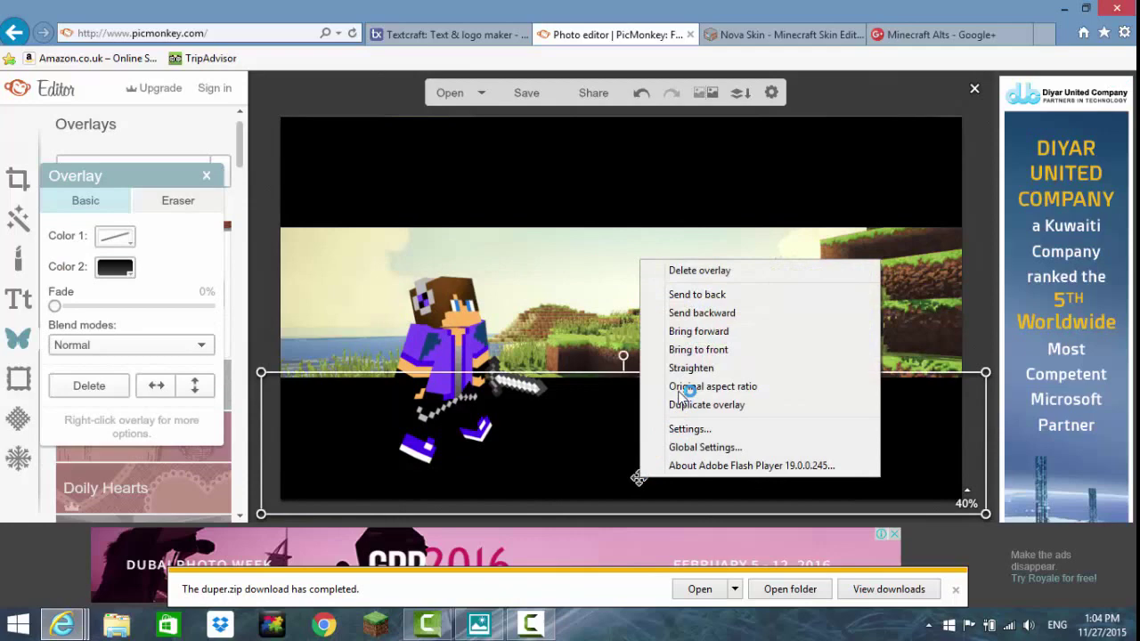
{"action": "left_click", "coordinate": [703, 271]}
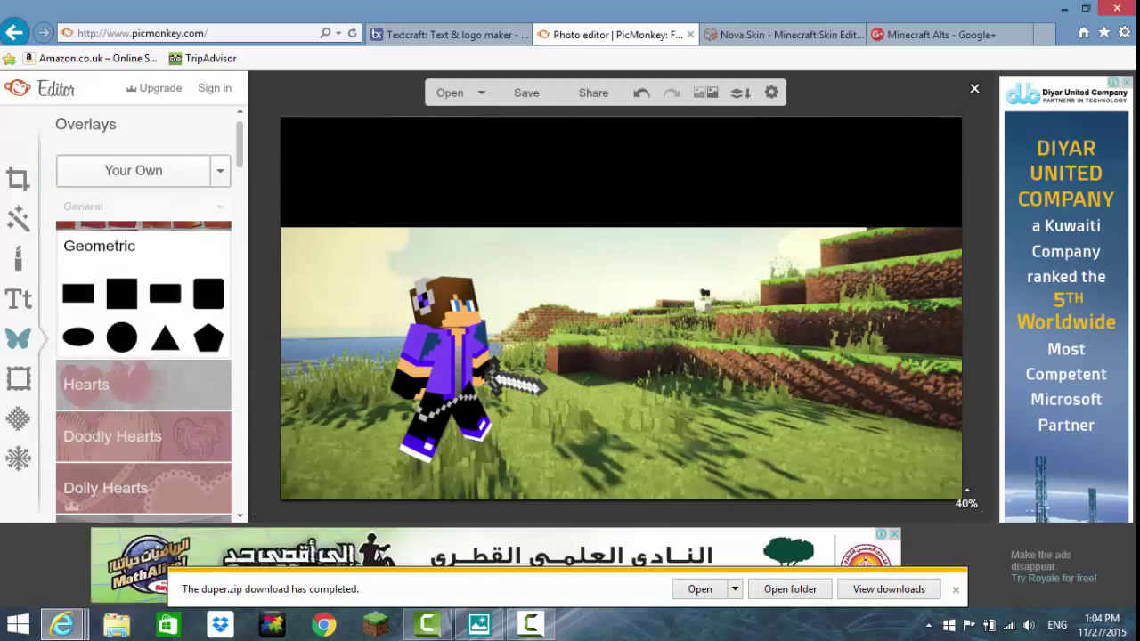
Step: Shrink slightly and fine-tune the character's position, then add a new black rectangle
{"action": "left_click_drag", "start_coordinate": [436, 369], "coordinate": [428, 331]}
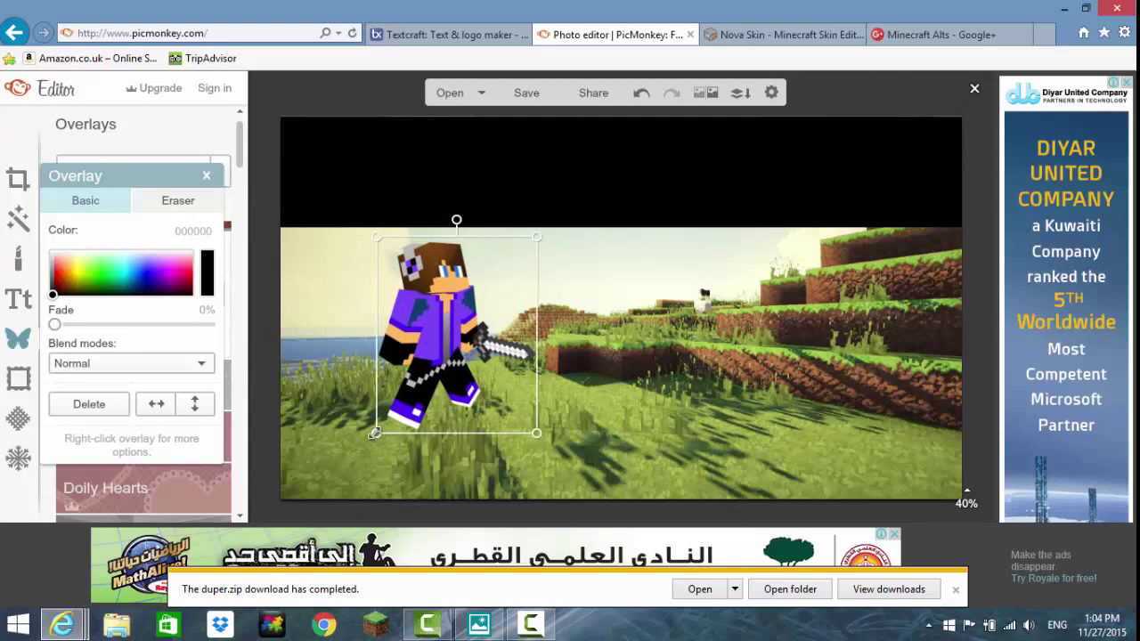
{"action": "mouse_move", "coordinate": [374, 433]}
{"action": "left_mouse_down"}
{"action": "mouse_move", "coordinate": [397, 427]}
{"action": "mouse_move", "coordinate": [365, 447]}
{"action": "mouse_move", "coordinate": [394, 430]}
{"action": "left_mouse_up"}
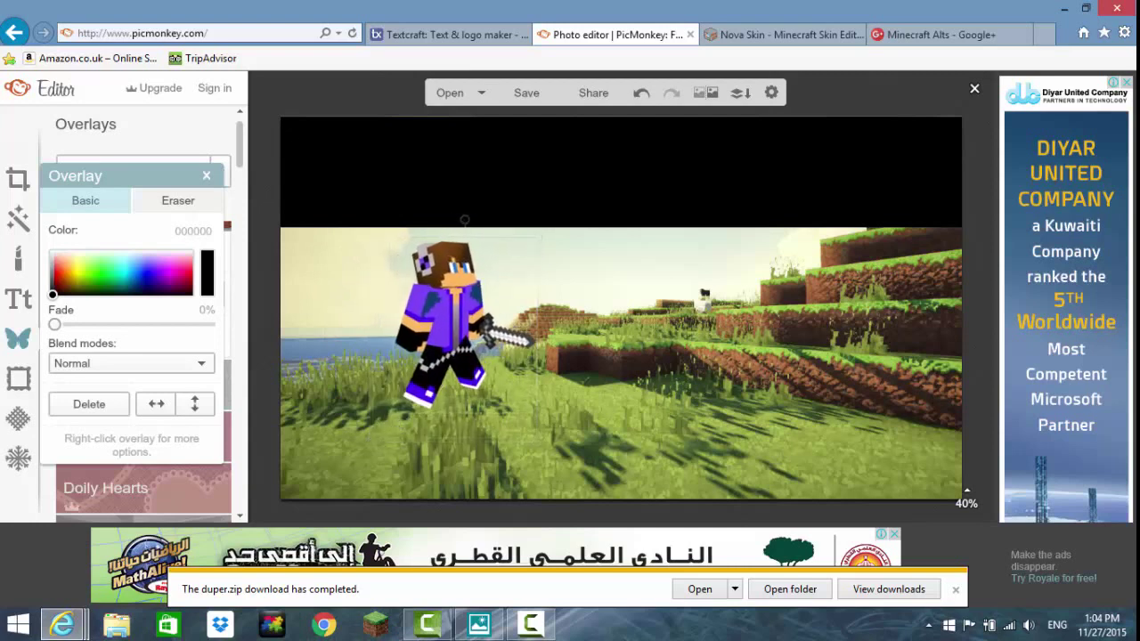
{"action": "mouse_move", "coordinate": [456, 365]}
{"action": "left_mouse_down"}
{"action": "mouse_move", "coordinate": [426, 351]}
{"action": "mouse_move", "coordinate": [449, 363]}
{"action": "mouse_move", "coordinate": [437, 355]}
{"action": "left_mouse_up"}
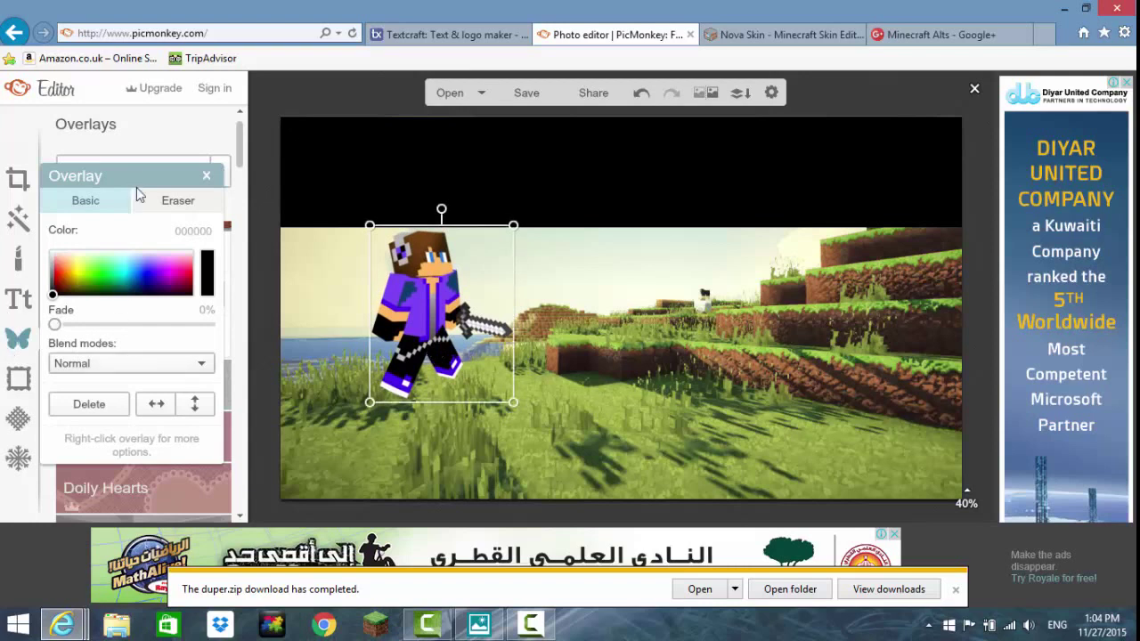
{"action": "left_click_drag", "start_coordinate": [136, 189], "coordinate": [140, 281]}
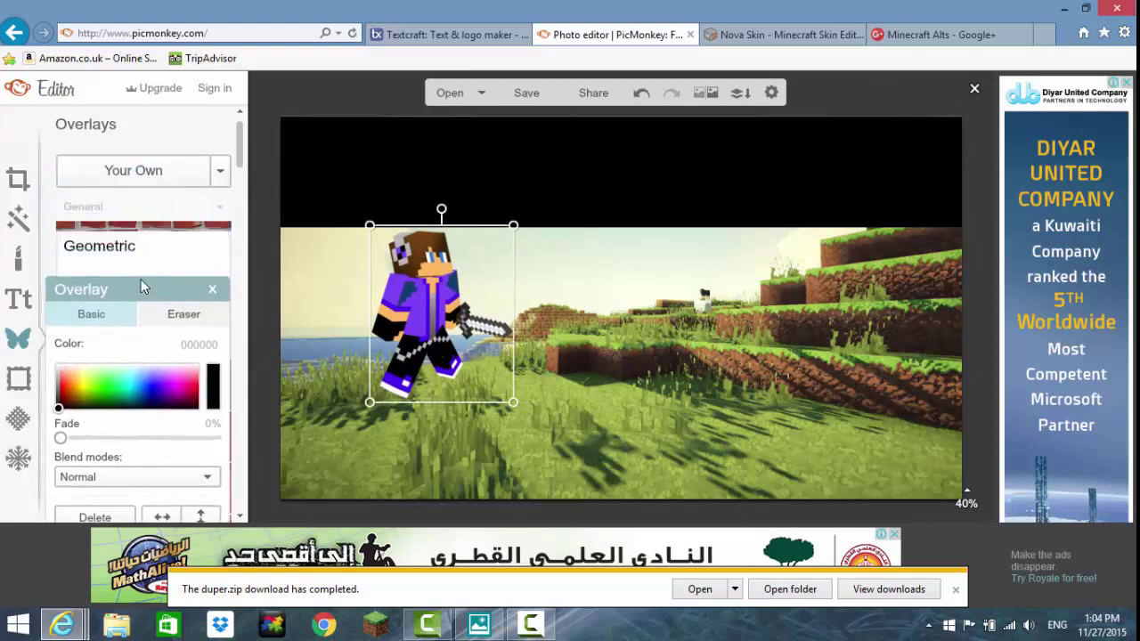
{"action": "left_click", "coordinate": [78, 293]}
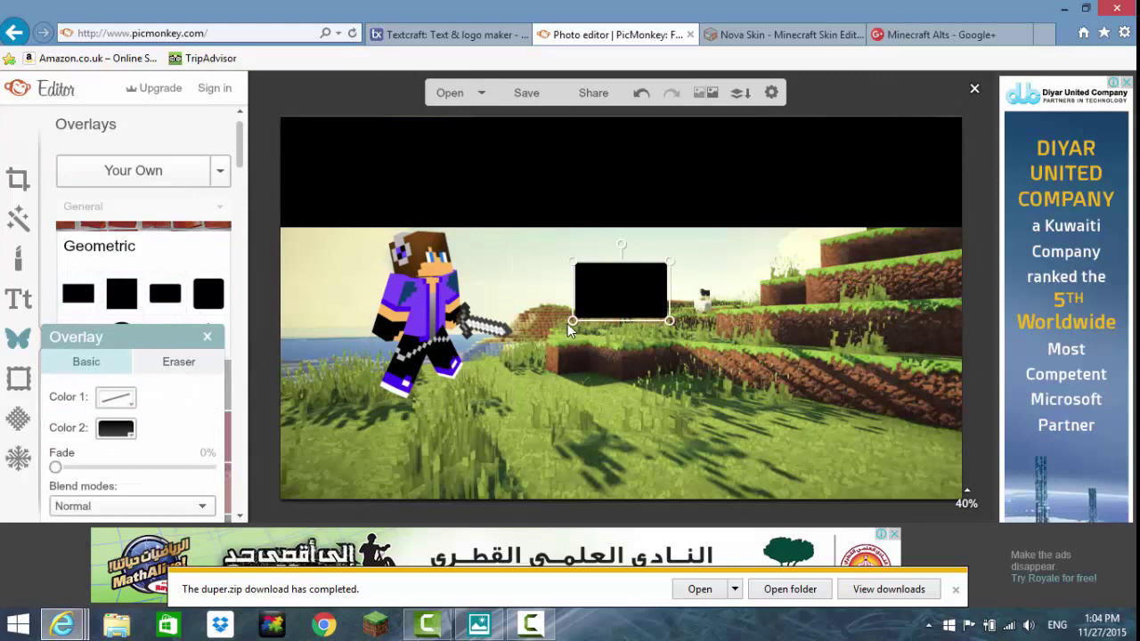
Step: Stretch the new rectangle into a full-width black bar across the bottom of the image
{"action": "left_click_drag", "start_coordinate": [570, 319], "coordinate": [335, 461]}
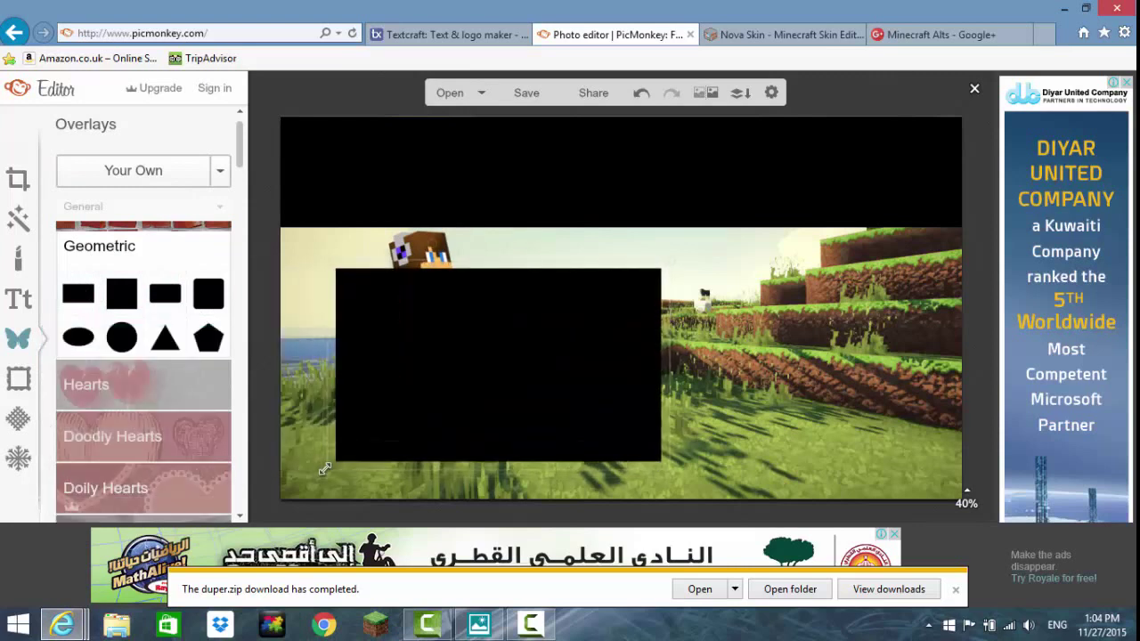
{"action": "left_click_drag", "start_coordinate": [438, 387], "coordinate": [356, 440]}
{"action": "left_click_drag", "start_coordinate": [496, 328], "coordinate": [501, 394]}
{"action": "left_click_drag", "start_coordinate": [588, 427], "coordinate": [982, 438]}
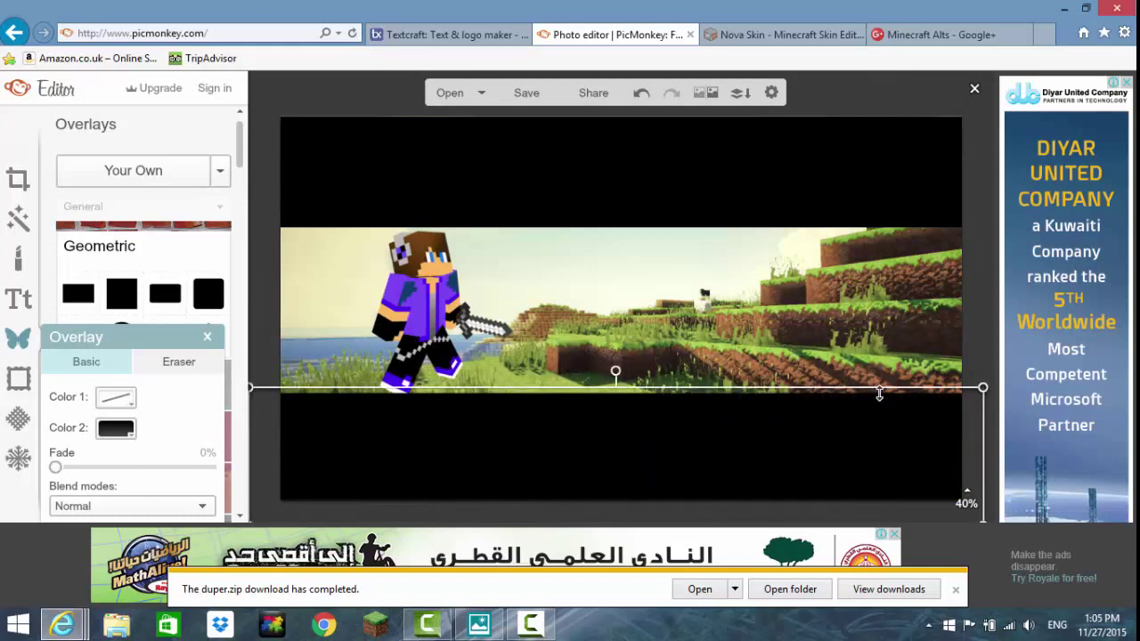
{"action": "left_click_drag", "start_coordinate": [879, 394], "coordinate": [888, 373]}
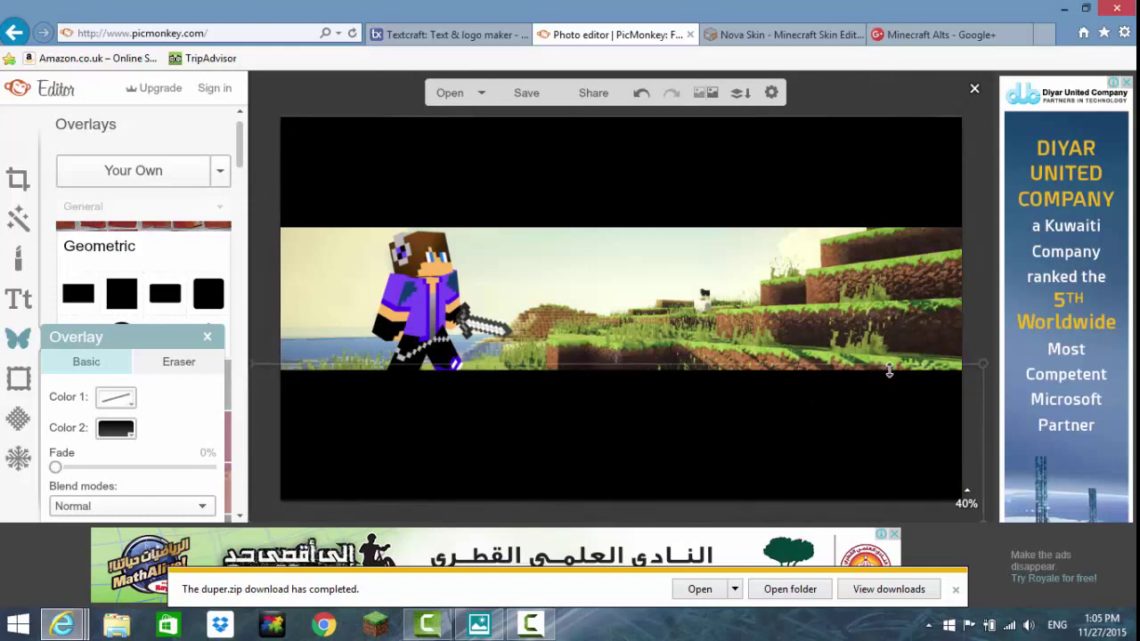
Step: Enlarge and reposition the character, then open Your Own to add another image
{"action": "left_click", "coordinate": [487, 296]}
{"action": "left_click_drag", "start_coordinate": [437, 300], "coordinate": [436, 289]}
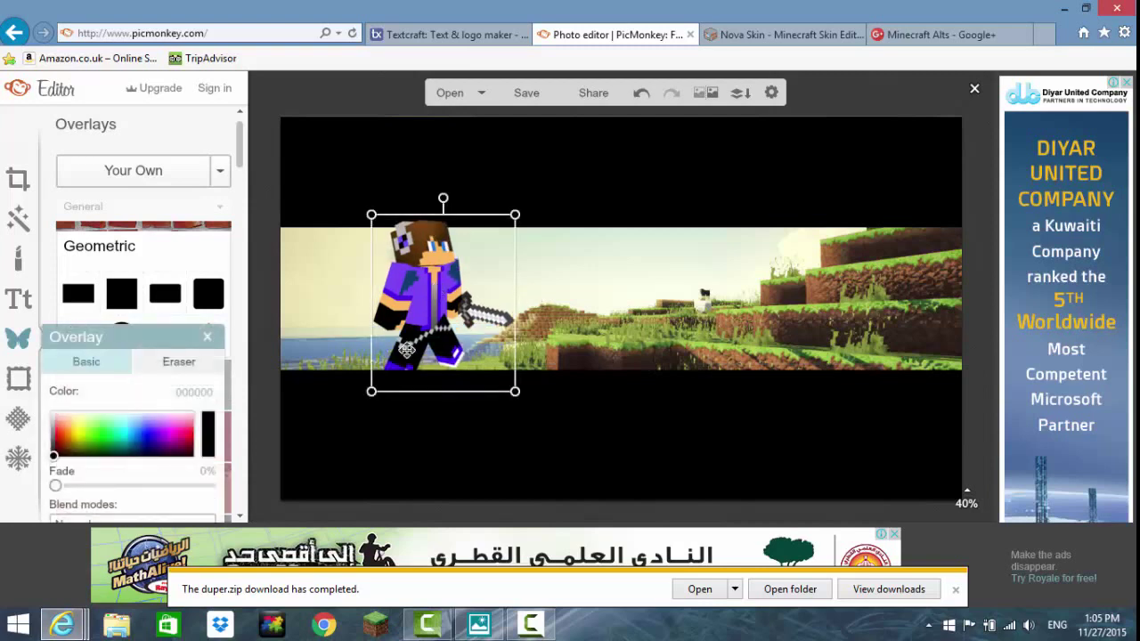
{"action": "left_click_drag", "start_coordinate": [367, 395], "coordinate": [346, 429]}
{"action": "mouse_move", "coordinate": [439, 256]}
{"action": "left_mouse_down"}
{"action": "mouse_move", "coordinate": [432, 279]}
{"action": "mouse_move", "coordinate": [426, 260]}
{"action": "mouse_move", "coordinate": [438, 264]}
{"action": "left_mouse_up"}
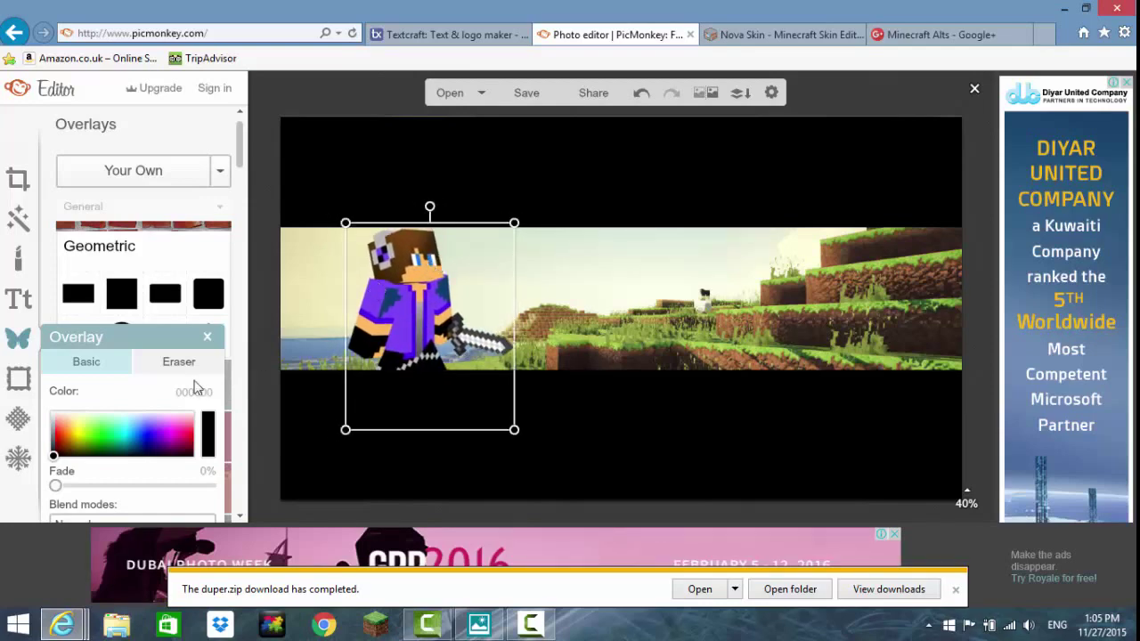
{"action": "left_click", "coordinate": [105, 170]}
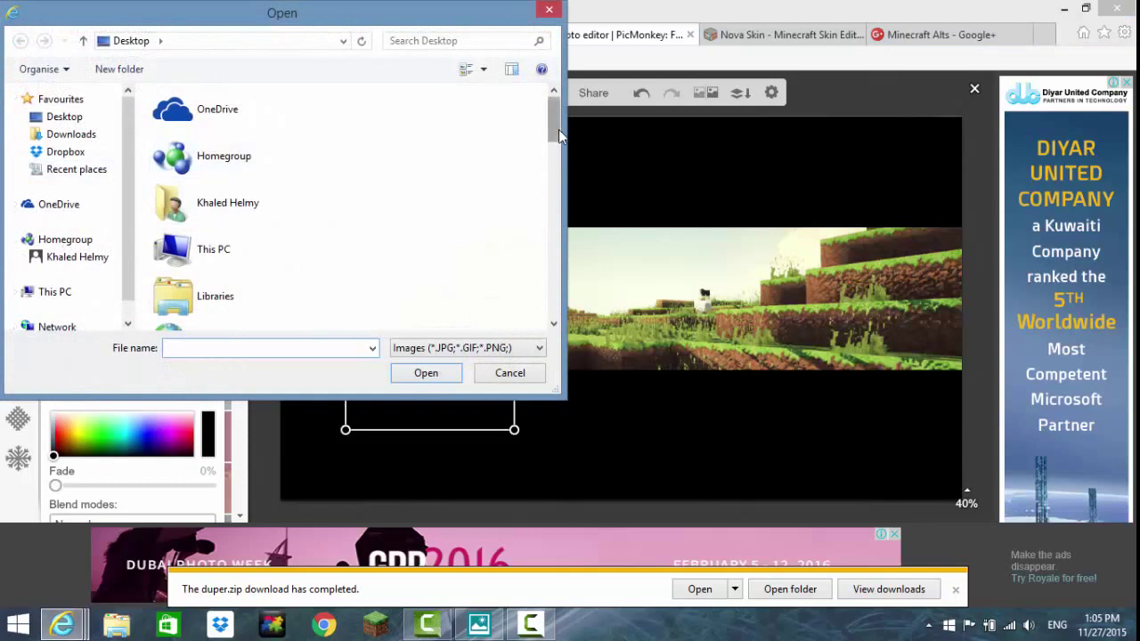
Step: Add the GAMER text image, enlarged and placed right of the character
{"action": "left_click_drag", "start_coordinate": [558, 130], "coordinate": [559, 214]}
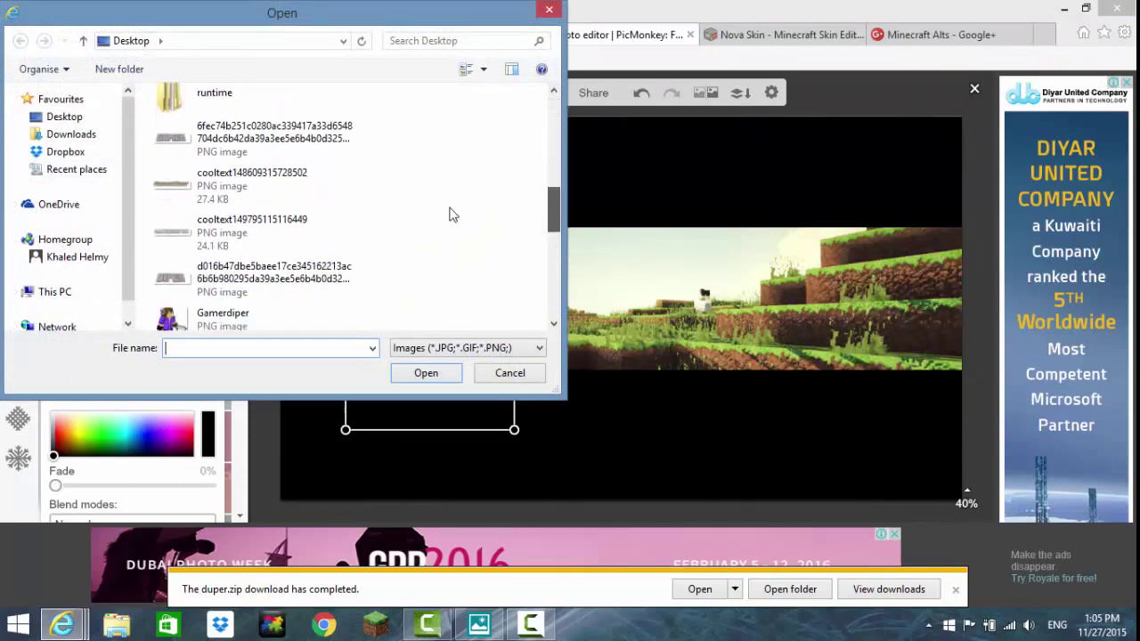
{"action": "double_click", "coordinate": [241, 132]}
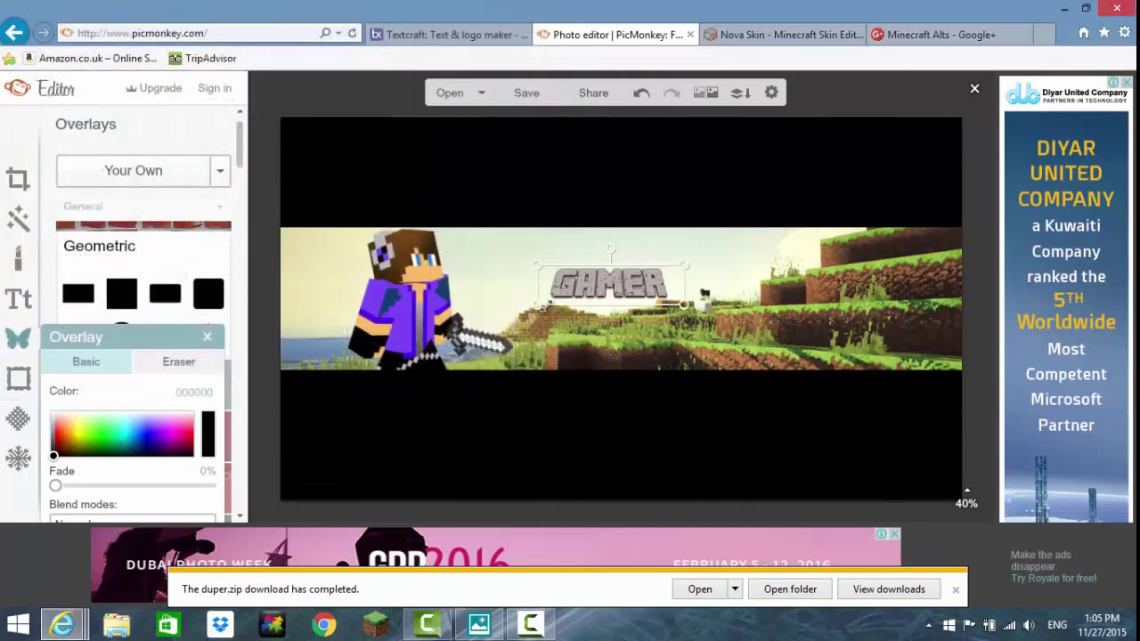
{"action": "left_click_drag", "start_coordinate": [535, 308], "coordinate": [628, 265]}
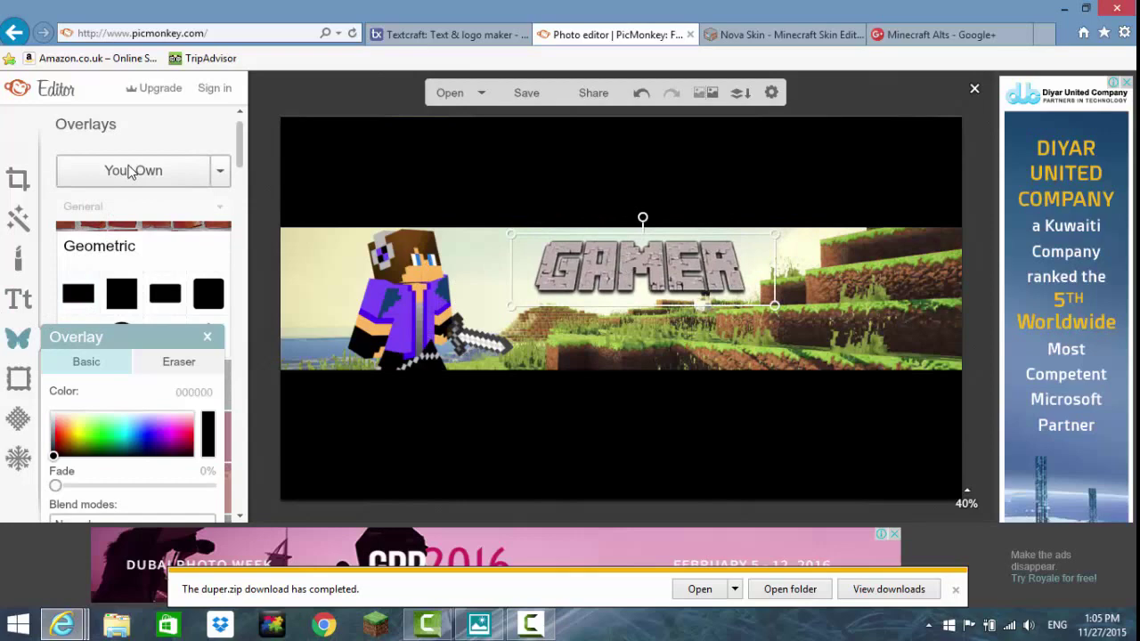
Step: Add the DIPER text image, sized to match GAMER and placed just below it
{"action": "left_click", "coordinate": [128, 172]}
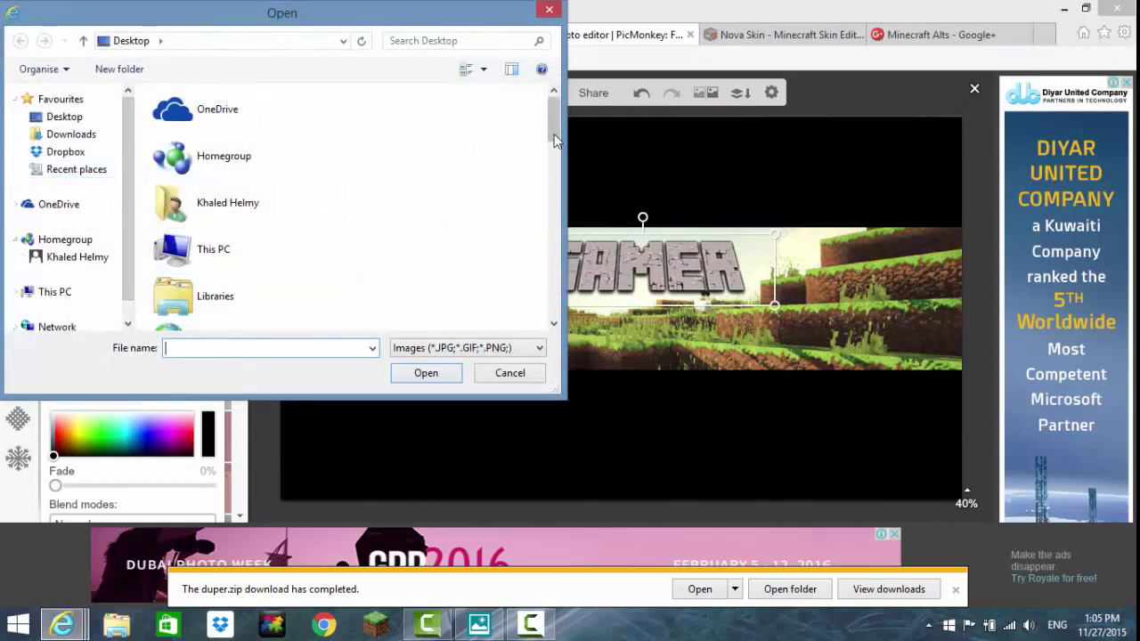
{"action": "left_click_drag", "start_coordinate": [553, 136], "coordinate": [541, 246]}
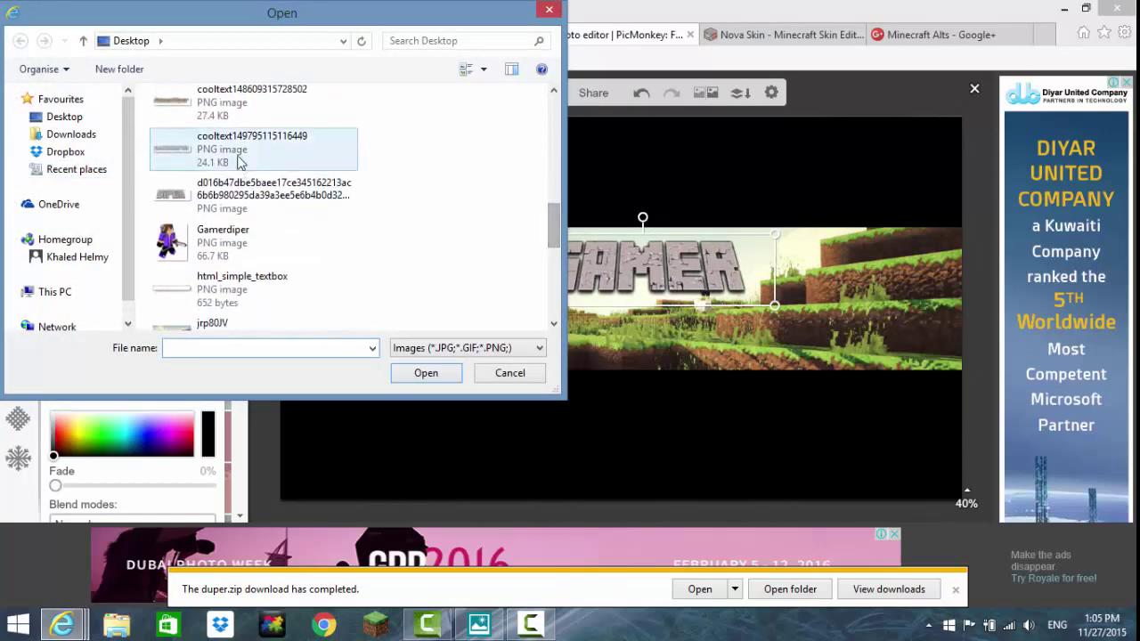
{"action": "double_click", "coordinate": [258, 193]}
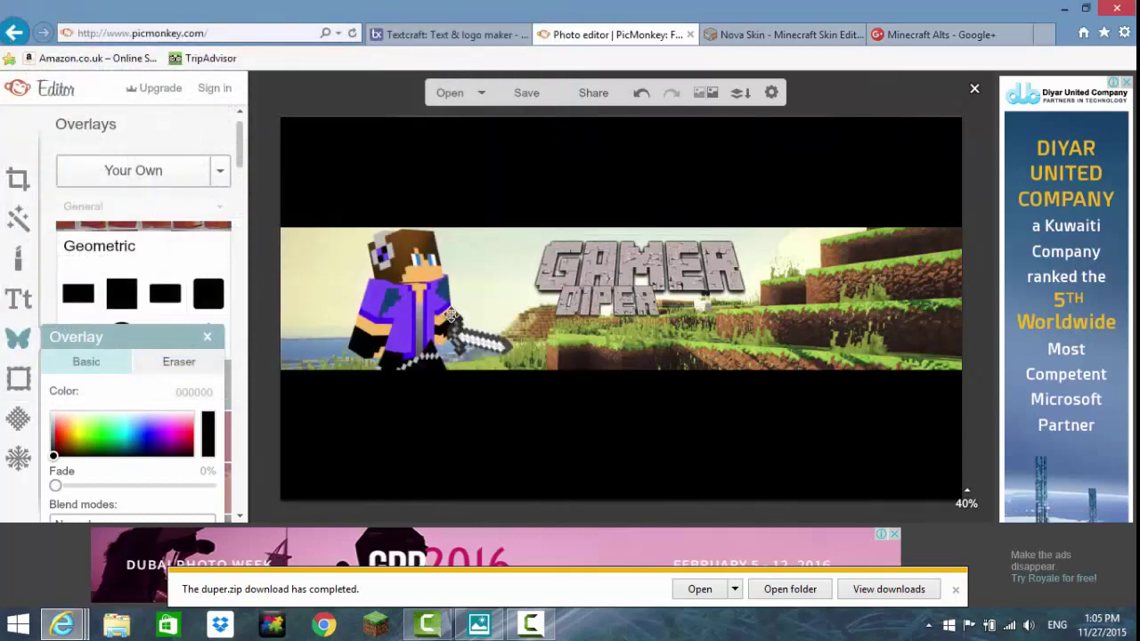
{"action": "left_click_drag", "start_coordinate": [677, 322], "coordinate": [806, 374]}
{"action": "left_click_drag", "start_coordinate": [716, 267], "coordinate": [736, 308]}
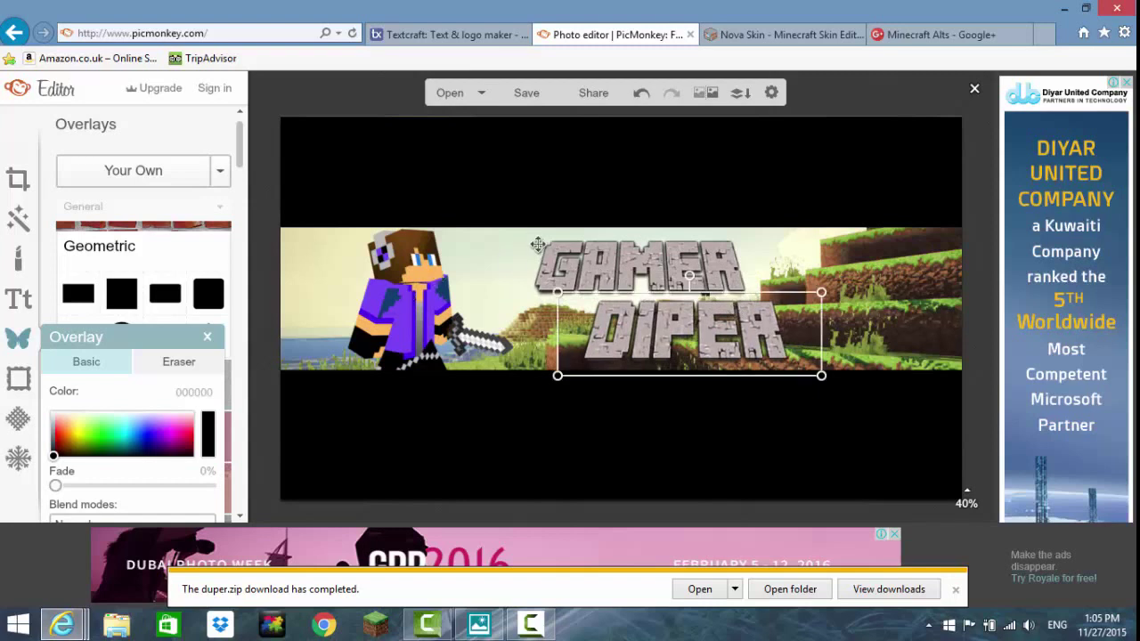
{"action": "left_click", "coordinate": [496, 277]}
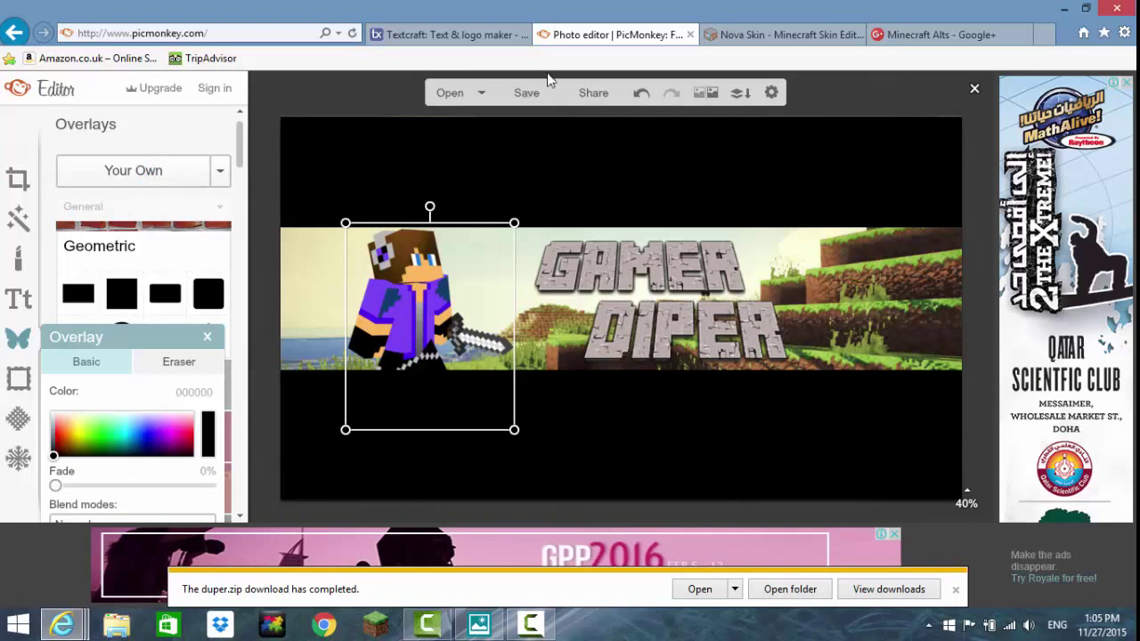
Step: Open the Save to my computer panel for the finished banner
{"action": "left_click", "coordinate": [536, 92]}
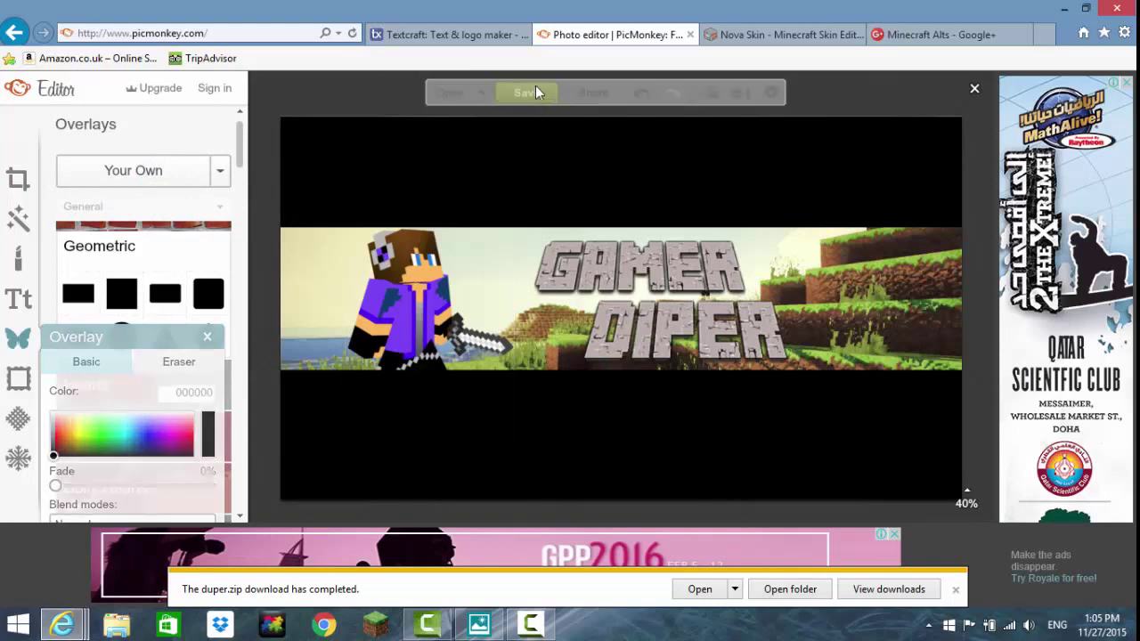